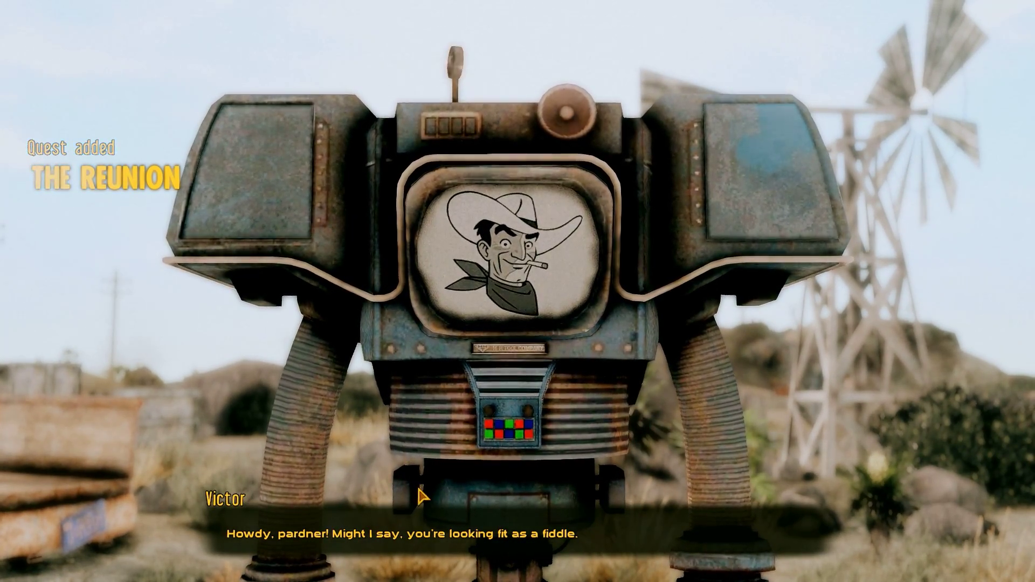
Thank Victor for digging you out of the grave and advance to his conversation topics.
click(360, 467)
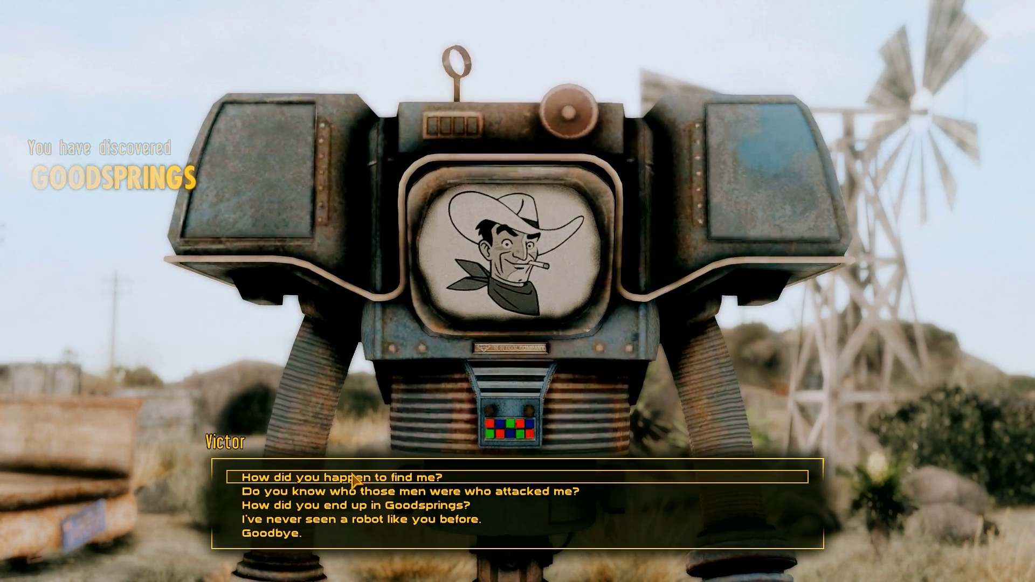
click(353, 477)
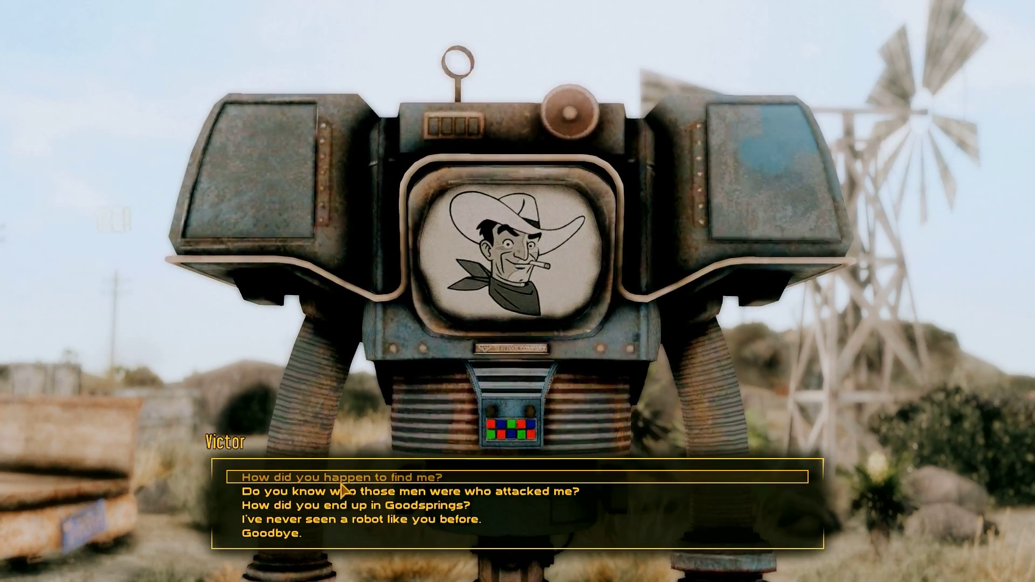
Ask Victor who the attackers were and what kind of robot he is.
click(343, 491)
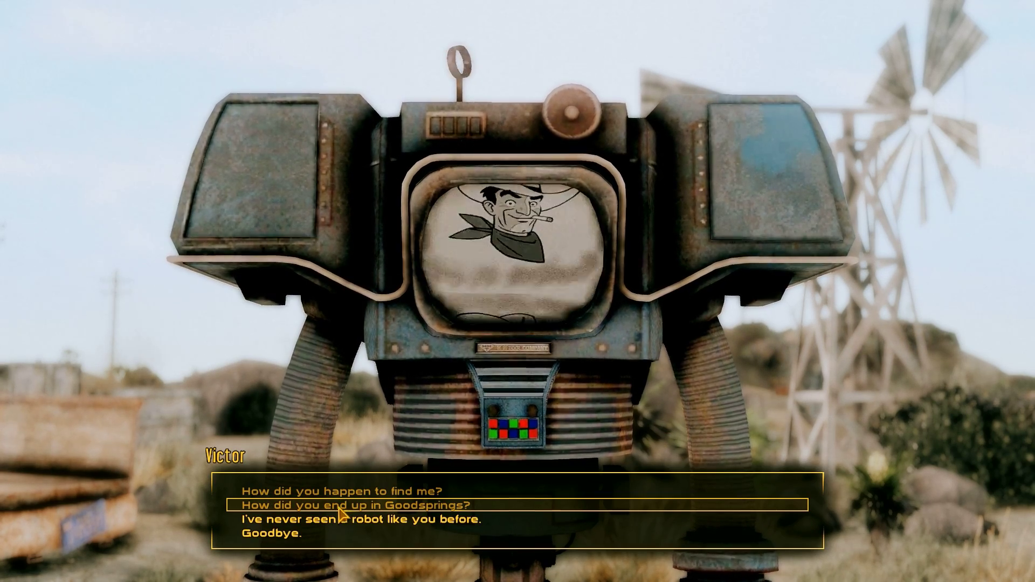
click(344, 517)
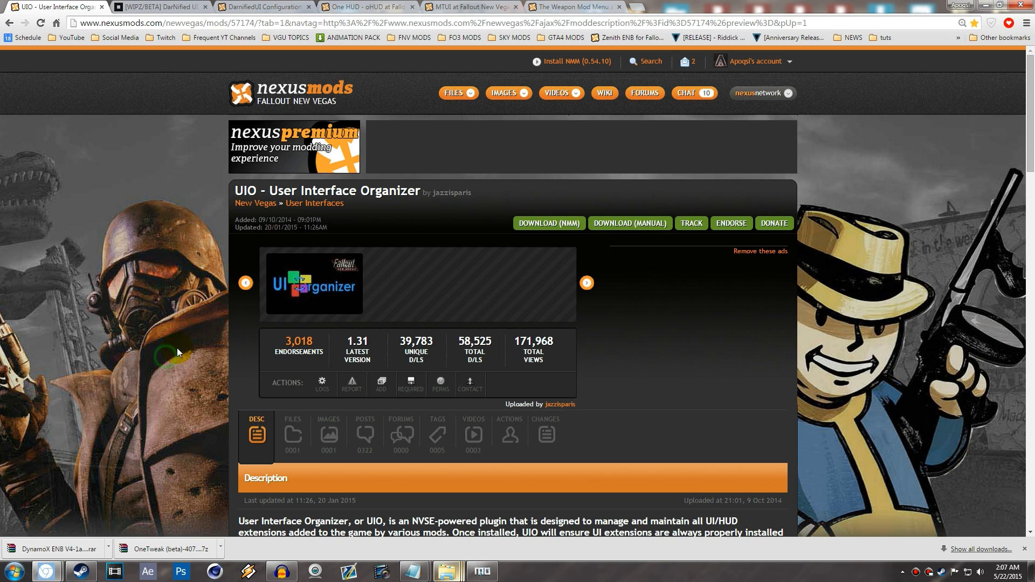
scroll(178, 352, down, 15)
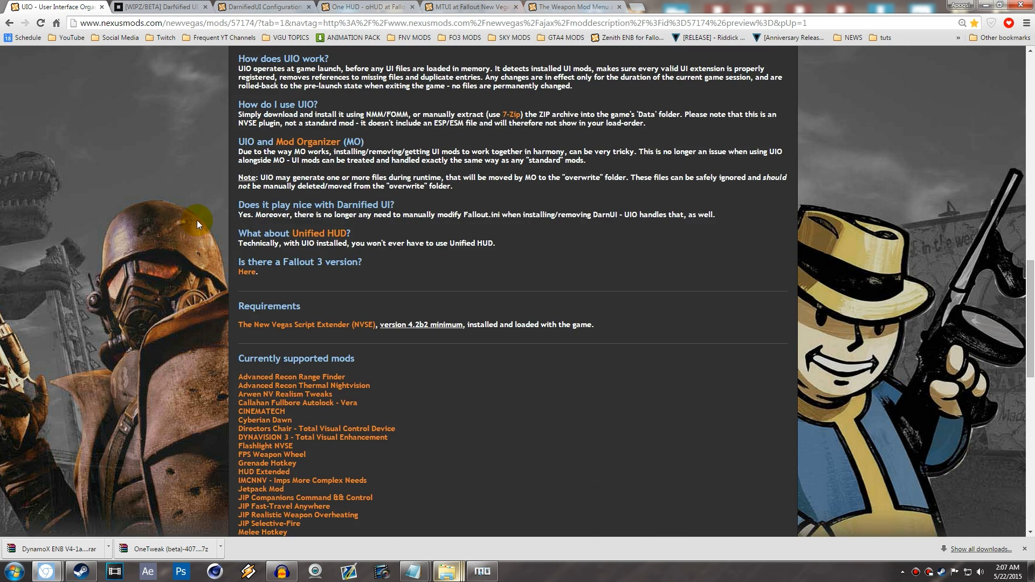
scroll(202, 226, down, 3)
scroll(241, 203, down, 1)
drag(240, 145, 492, 462)
click(445, 366)
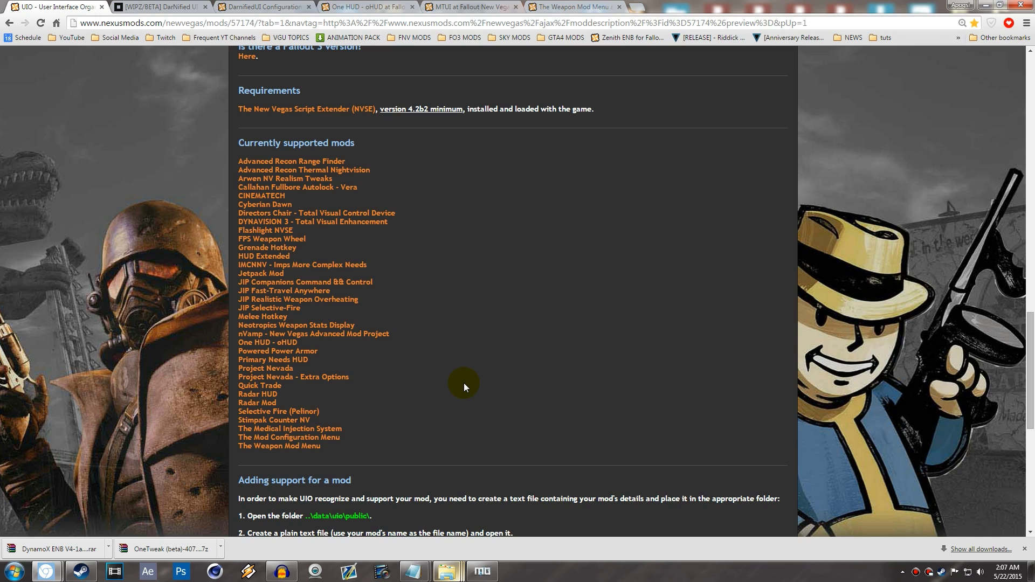
scroll(464, 383, up, 12)
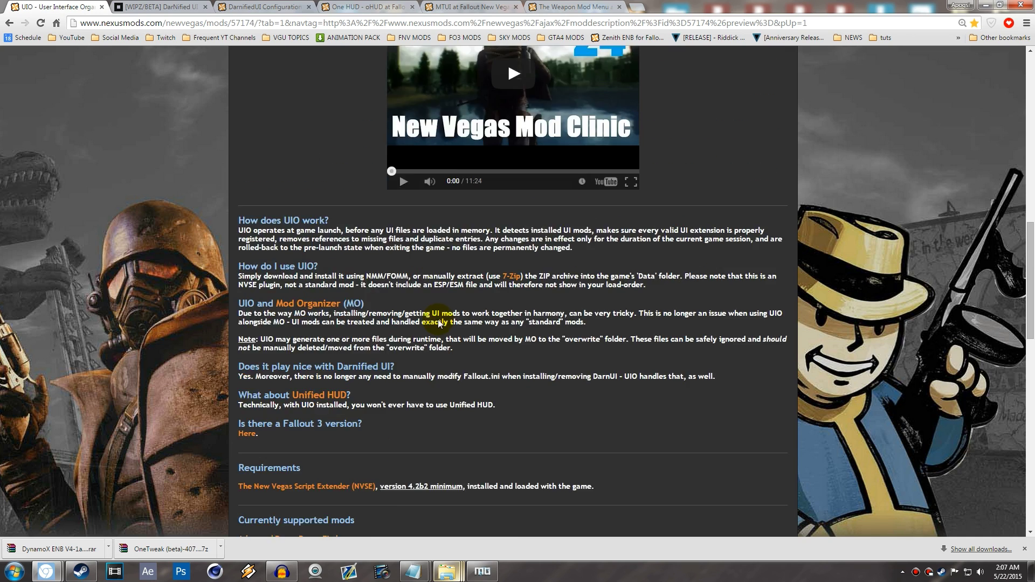
scroll(263, 259, up, 9)
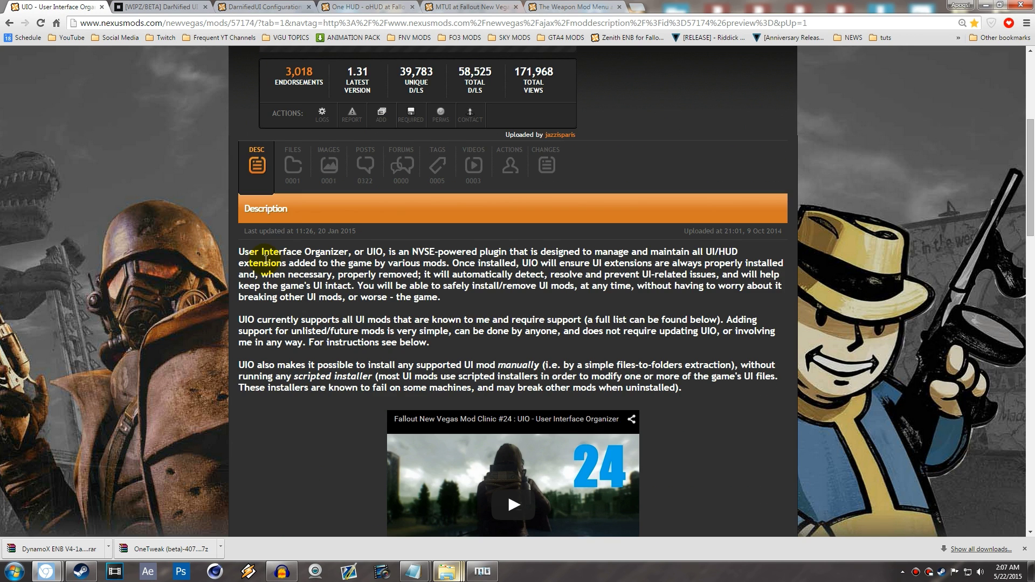
scroll(128, 254, down, 14)
scroll(222, 287, down, 5)
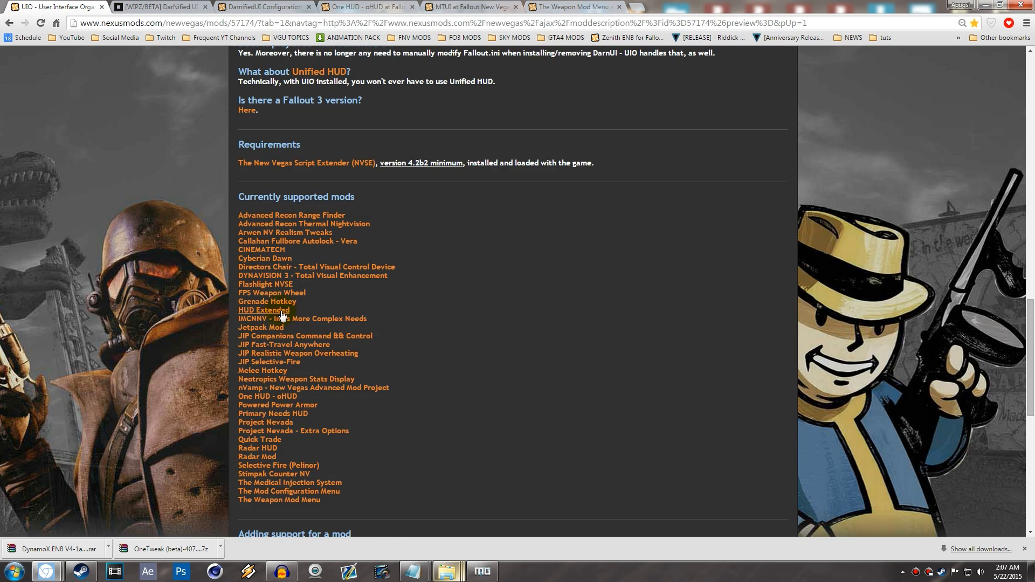
scroll(232, 351, down, 1)
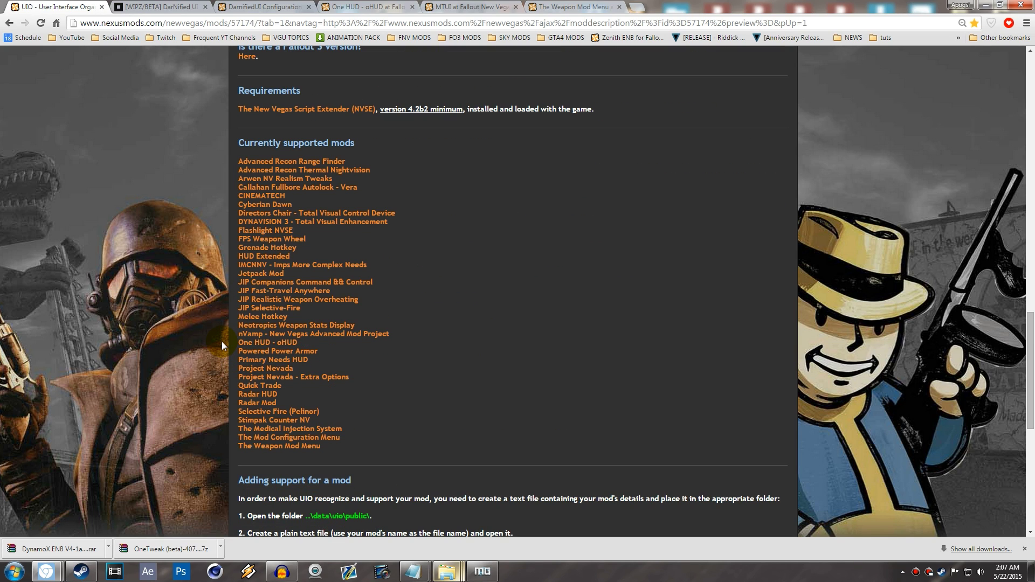
scroll(223, 330, up, 20)
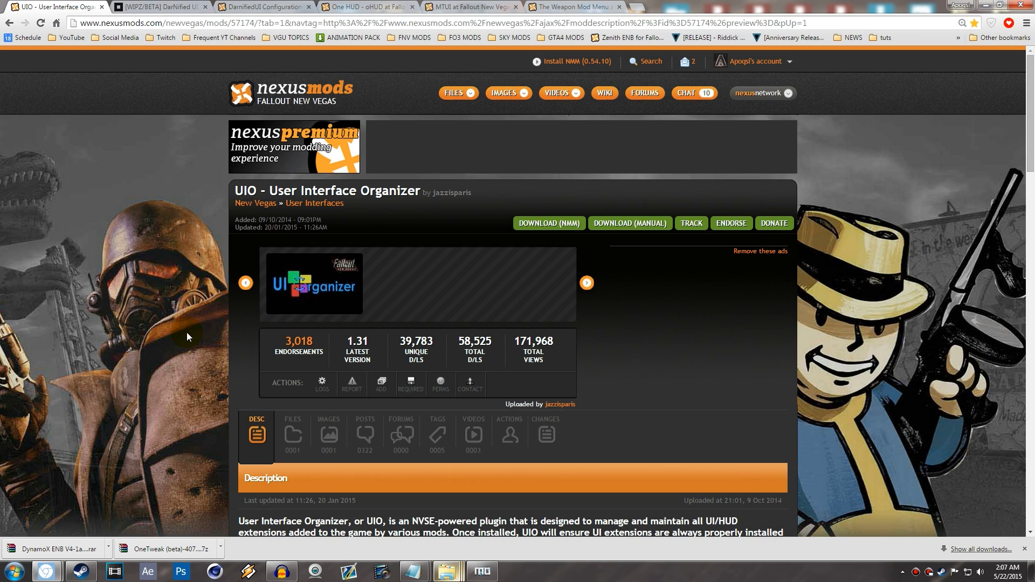
Download the UIO file with the manager from the FILES tab, continuing past the requirements notice.
click(293, 434)
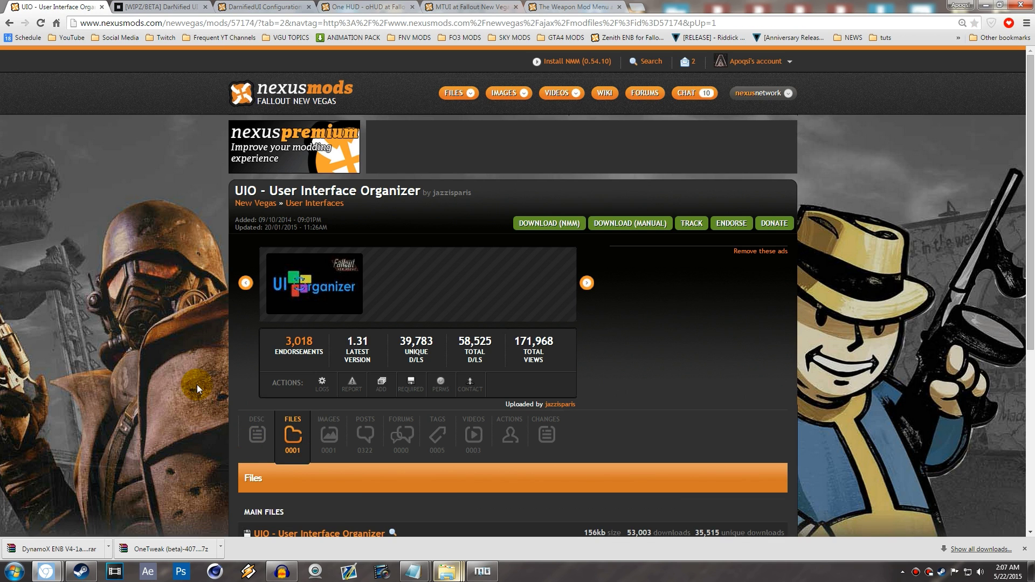
scroll(204, 393, down, 4)
click(300, 364)
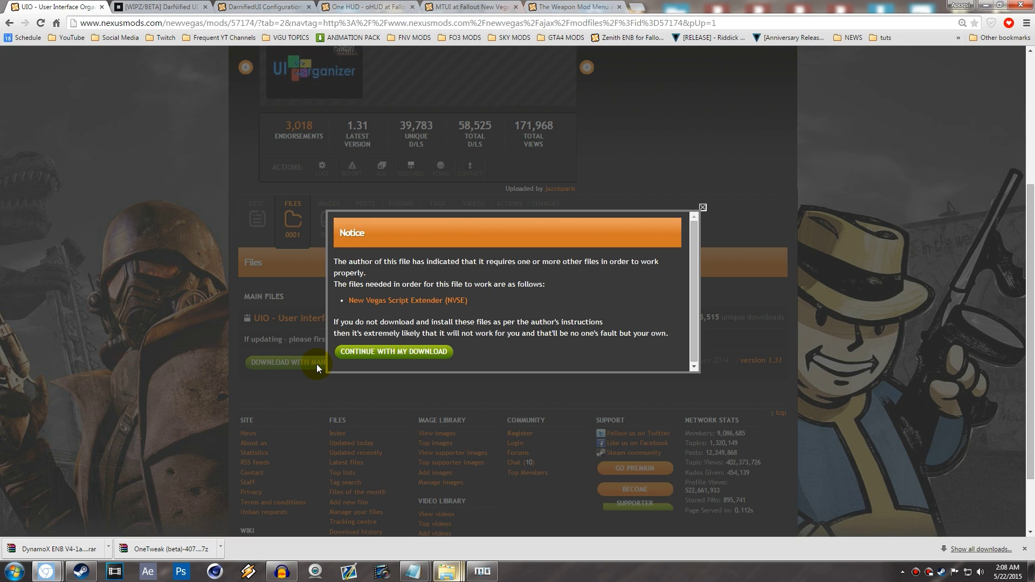
click(379, 356)
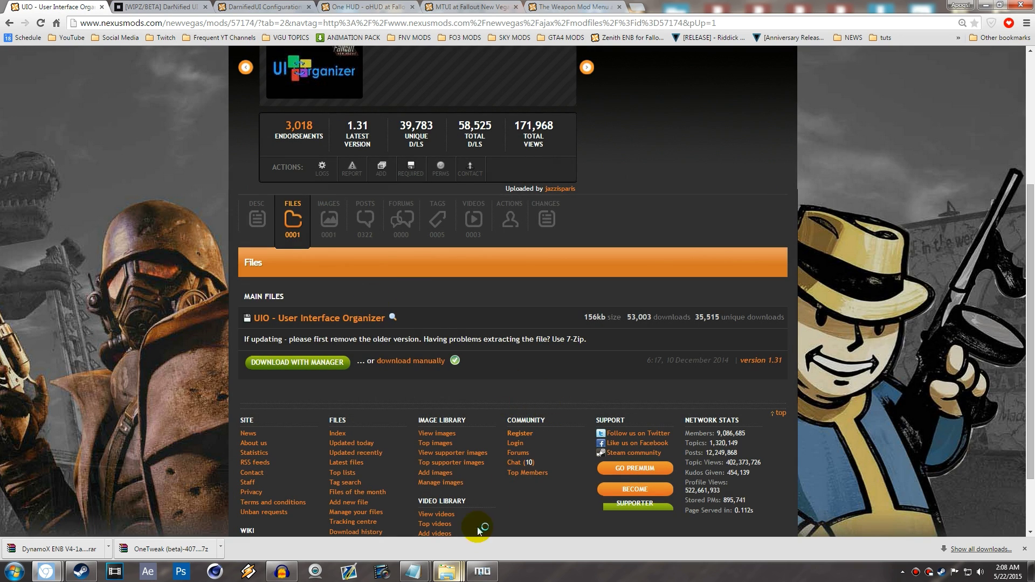
Answer No to the duplicate-download question and bring Mod Organizer forward.
mouse_move(481, 571)
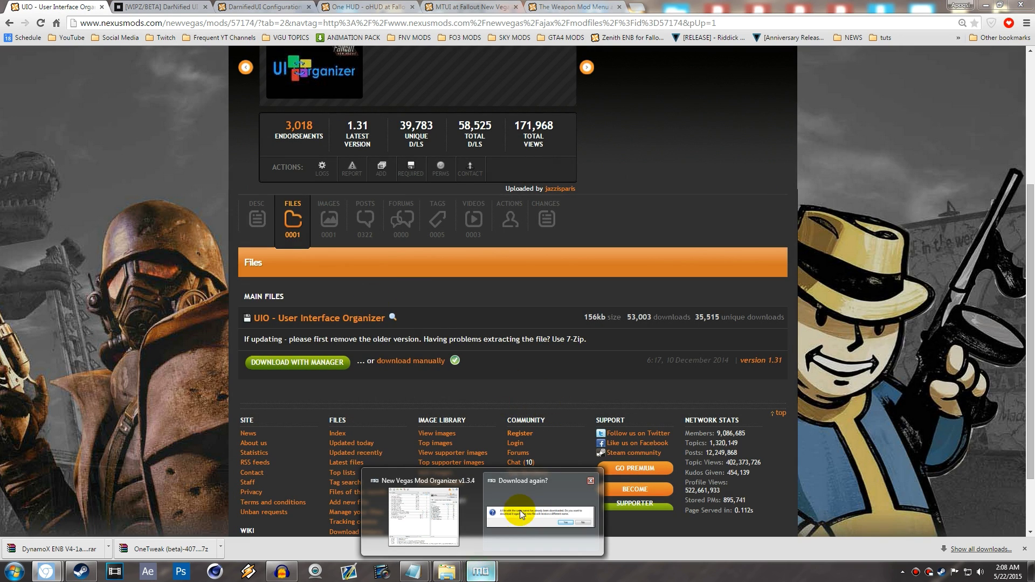
click(588, 488)
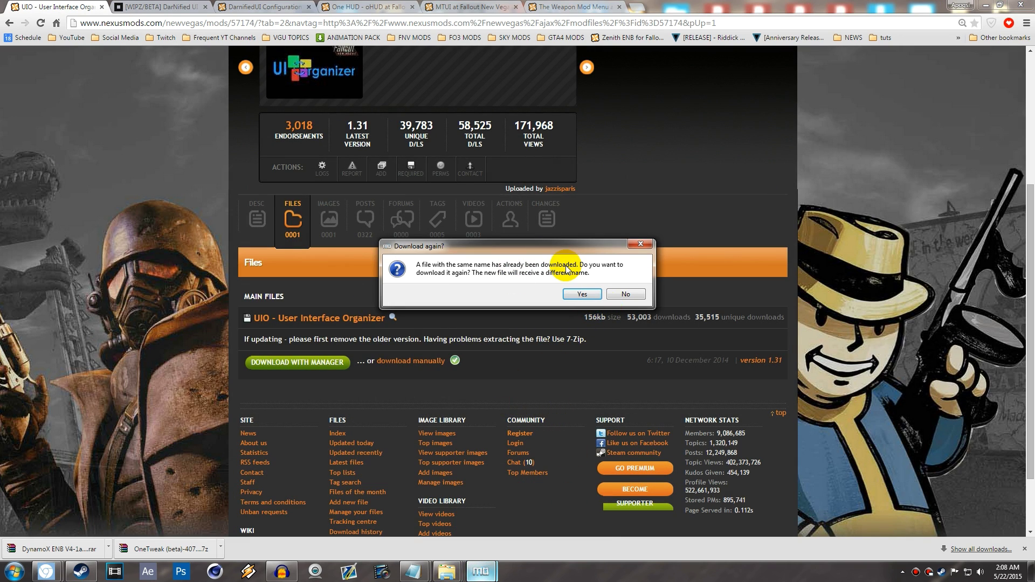
click(626, 295)
click(457, 545)
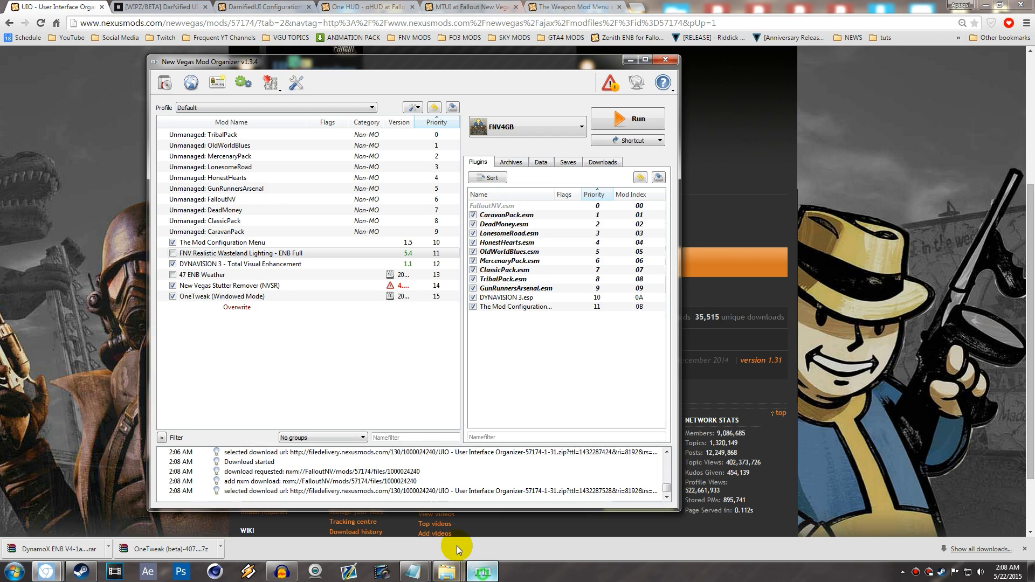
Install the UIO archive from Mod Organizer's Downloads list as UIO – User Interface Organizer 1.31.
click(603, 162)
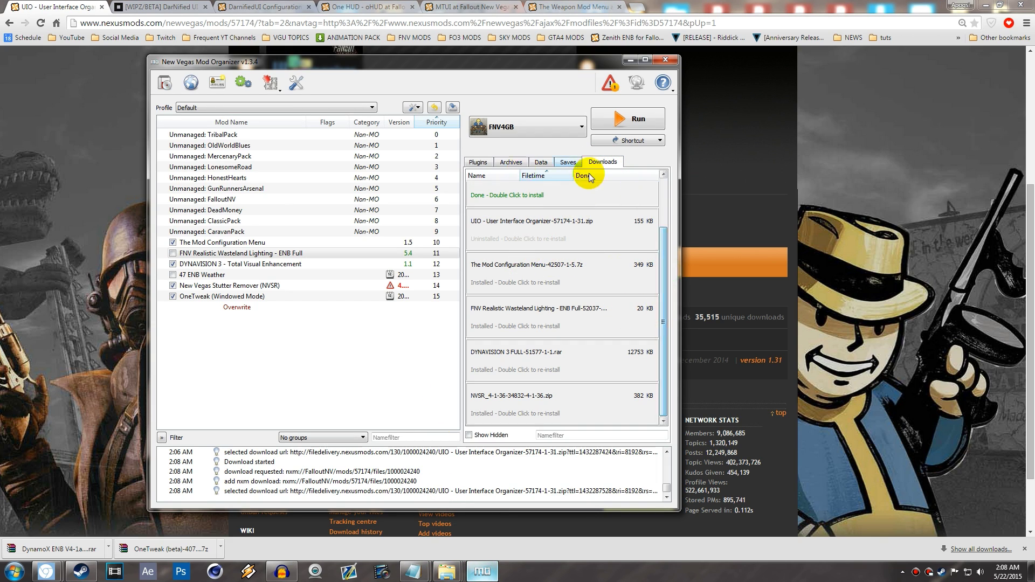
drag(663, 296, 664, 242)
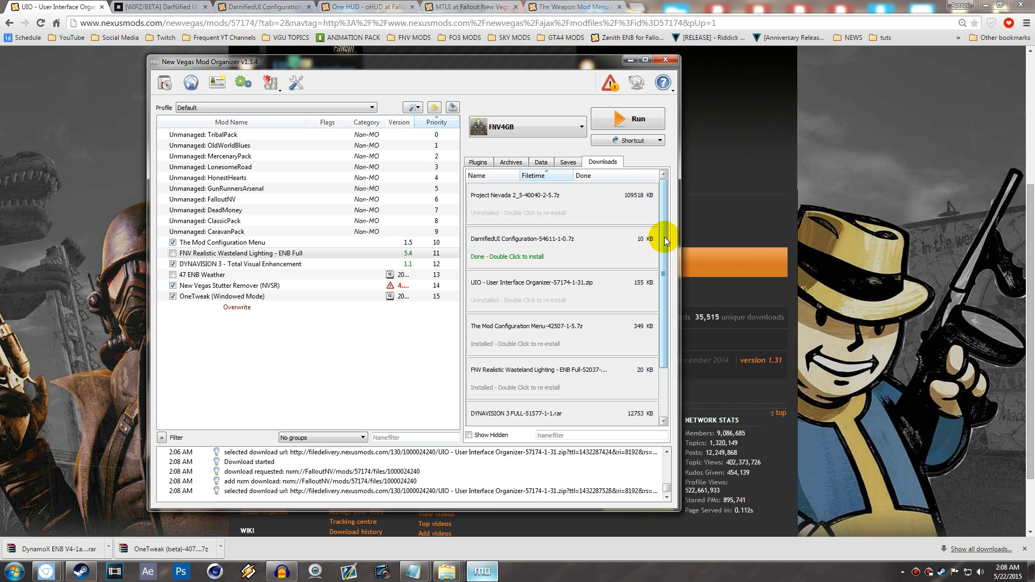
drag(664, 237, 664, 305)
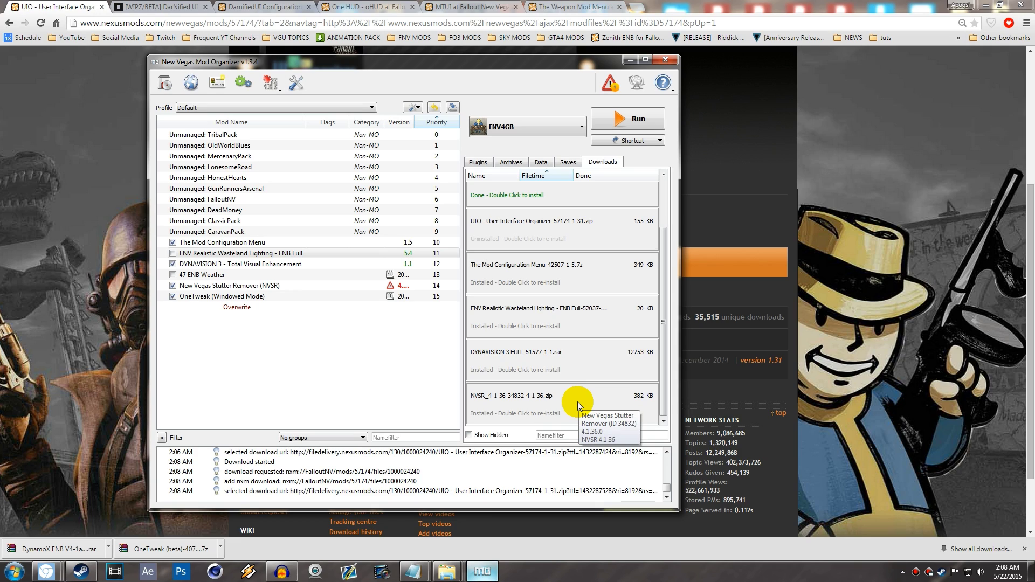
drag(663, 258, 665, 243)
double_click(567, 250)
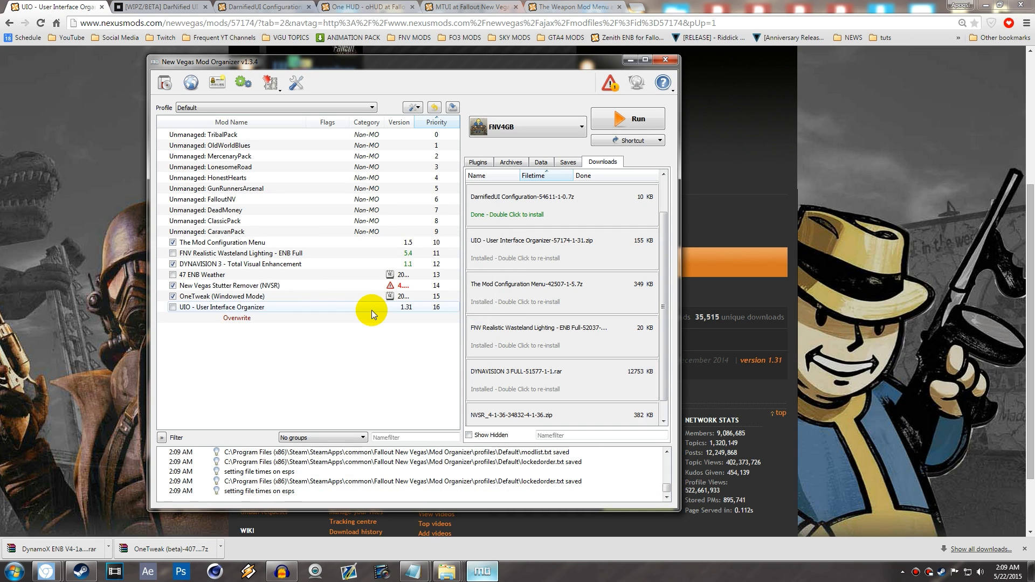
Enable User Interface Organizer at priority 16 and check The Mod Configuration Menu and DYNAVISION 3 entries.
click(172, 307)
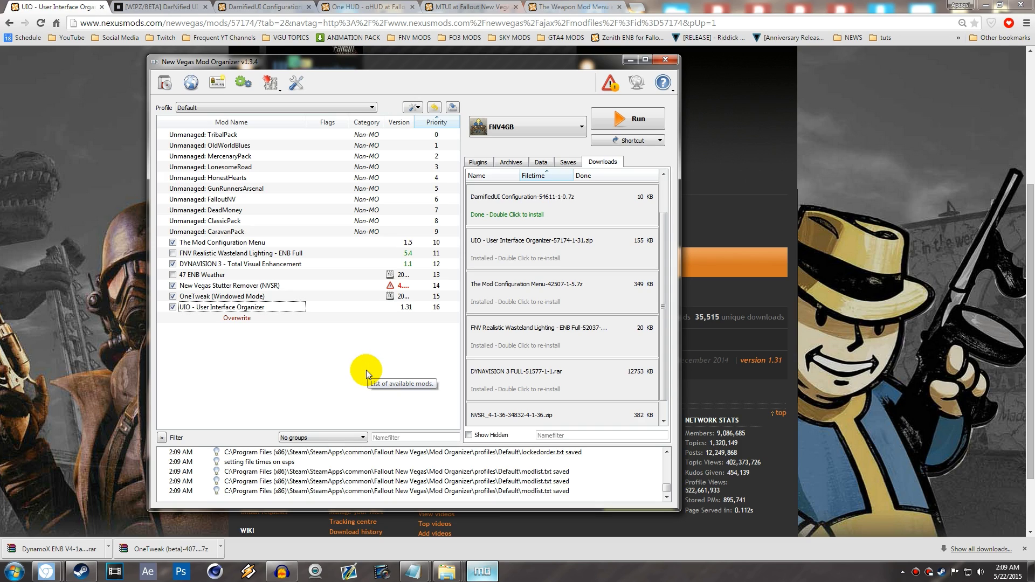
click(229, 247)
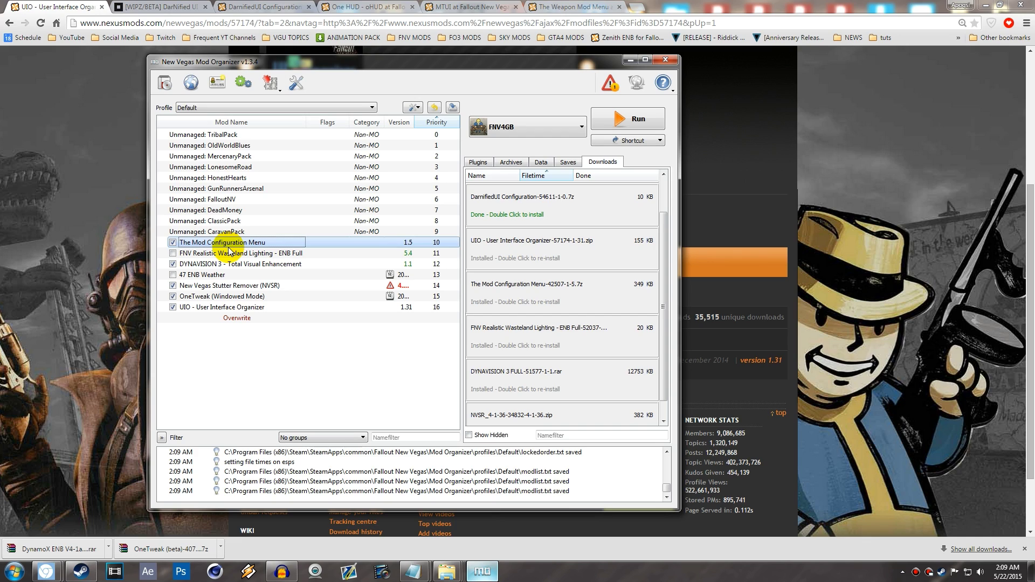
click(241, 405)
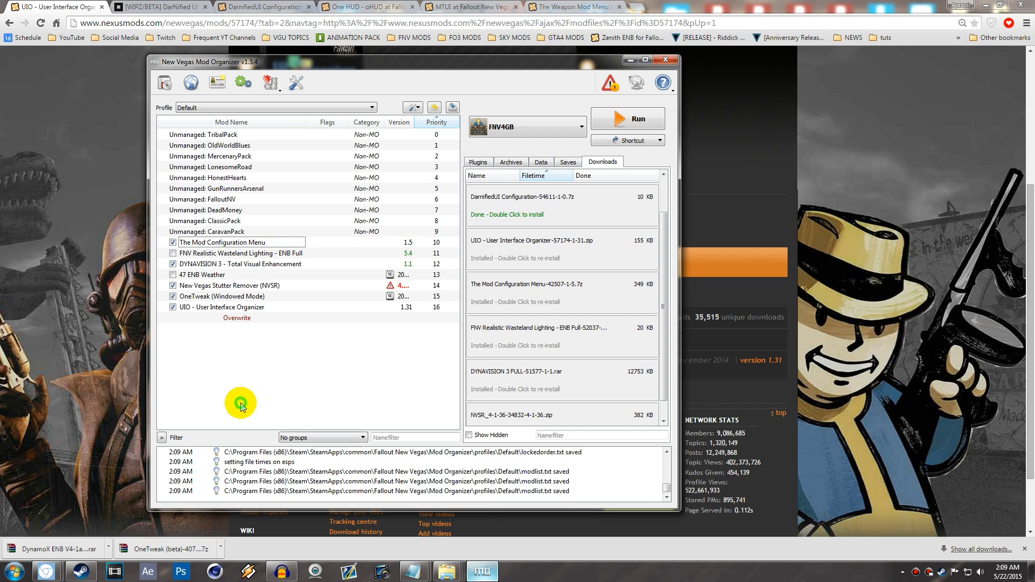
click(235, 265)
click(227, 351)
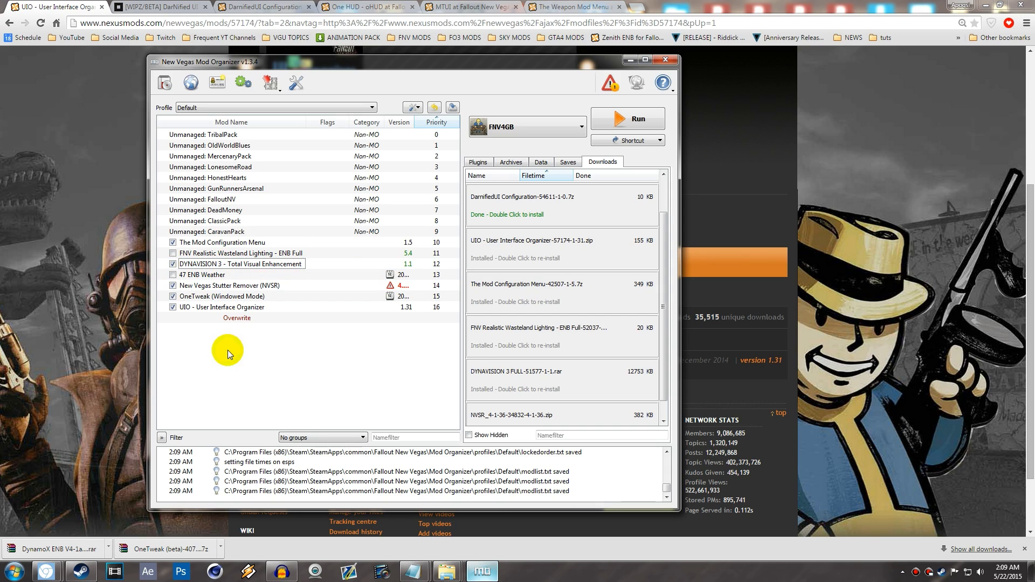
Look over the OneTweak and 47 ENB Weather entries, then minimize Mod Organizer.
click(214, 296)
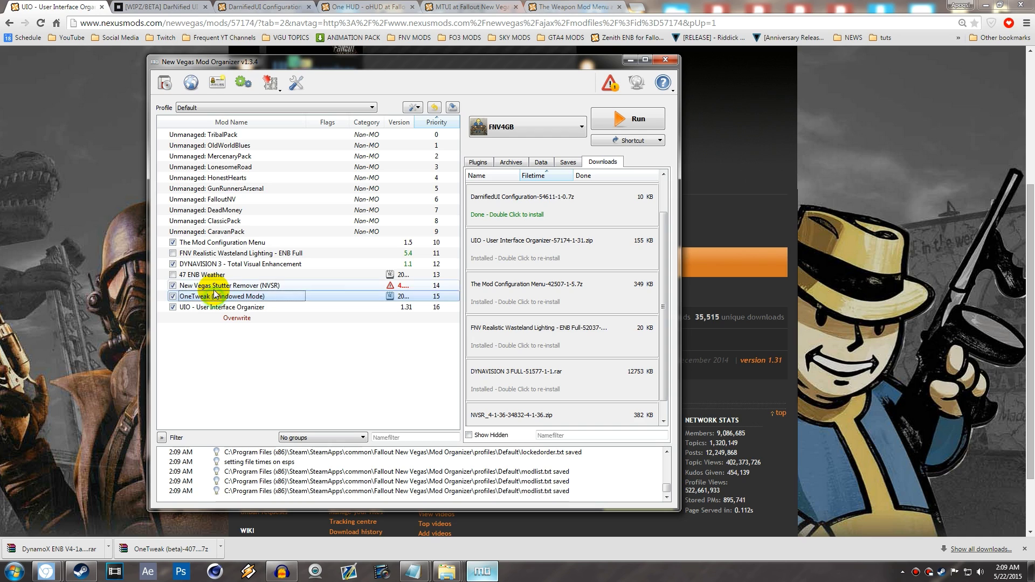
click(212, 275)
click(214, 354)
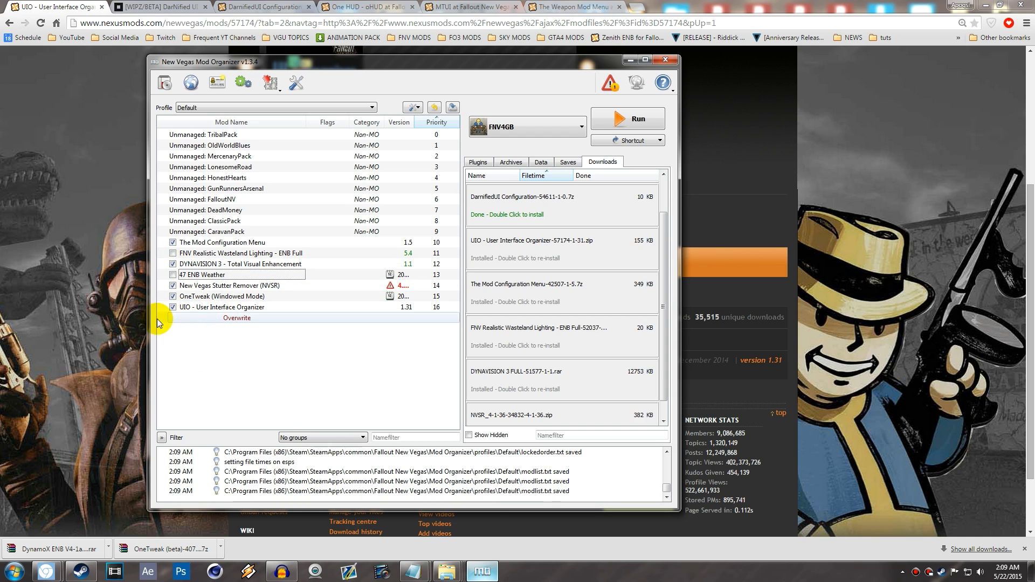
click(76, 240)
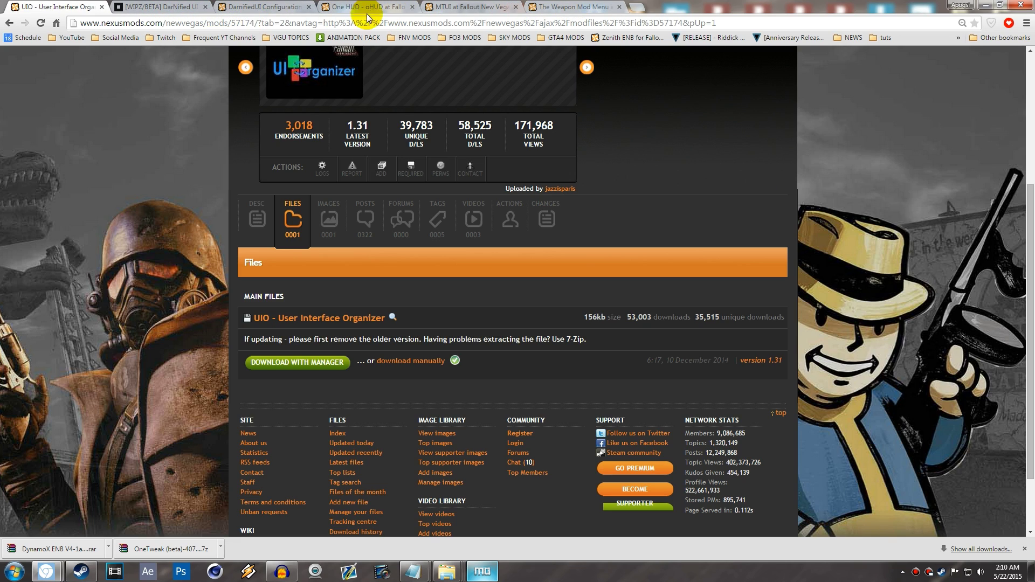
View The Weapon Mod Menu page, then the [WIPZ/BETA] DarNified UI NV forum thread.
click(574, 7)
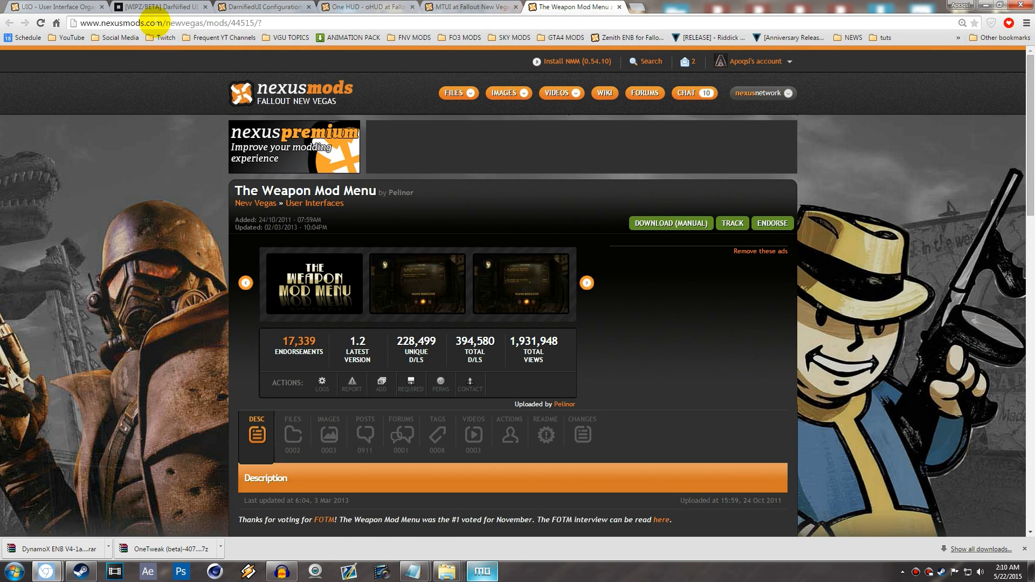
click(161, 8)
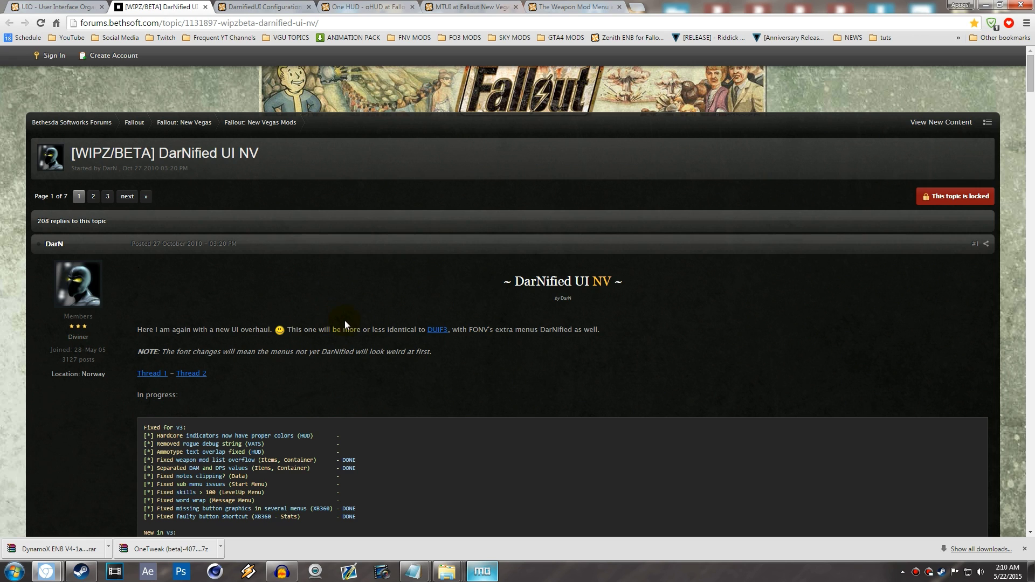
Save the DUINV Test version 2 archive DUINVv02.7z to the Desktop and minimize Chrome.
scroll(350, 324, down, 6)
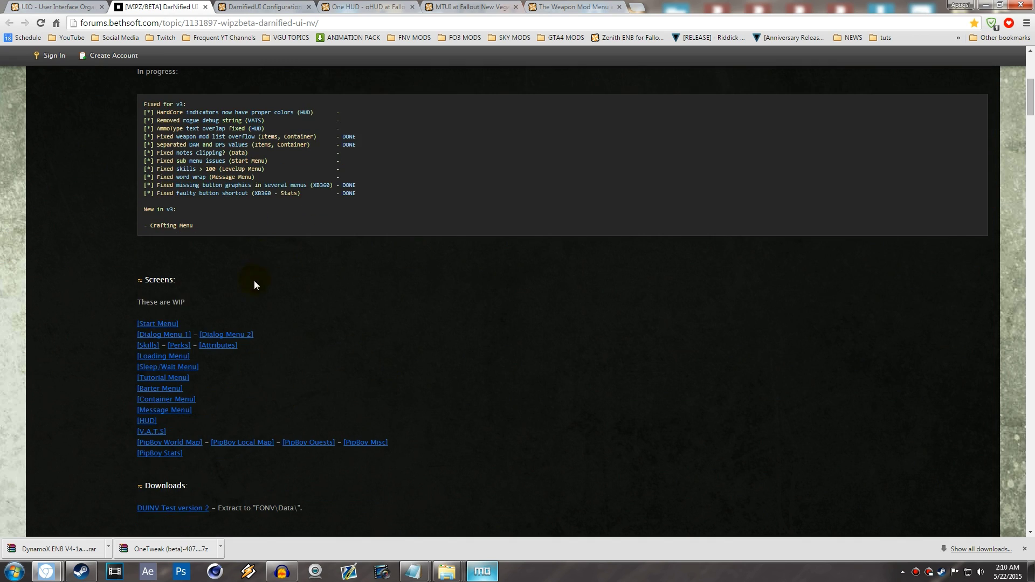
scroll(81, 254, down, 3)
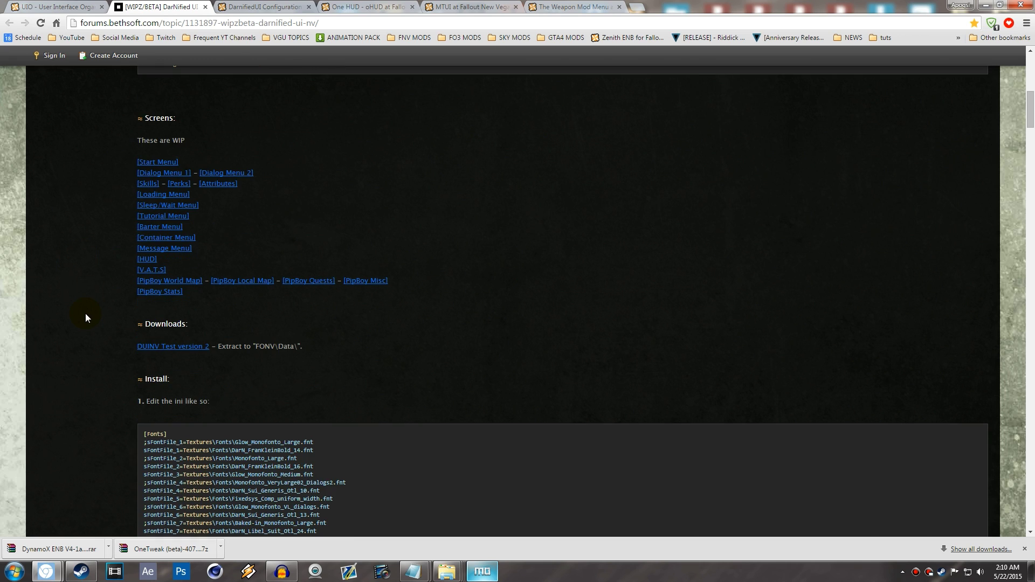
scroll(118, 340, down, 2)
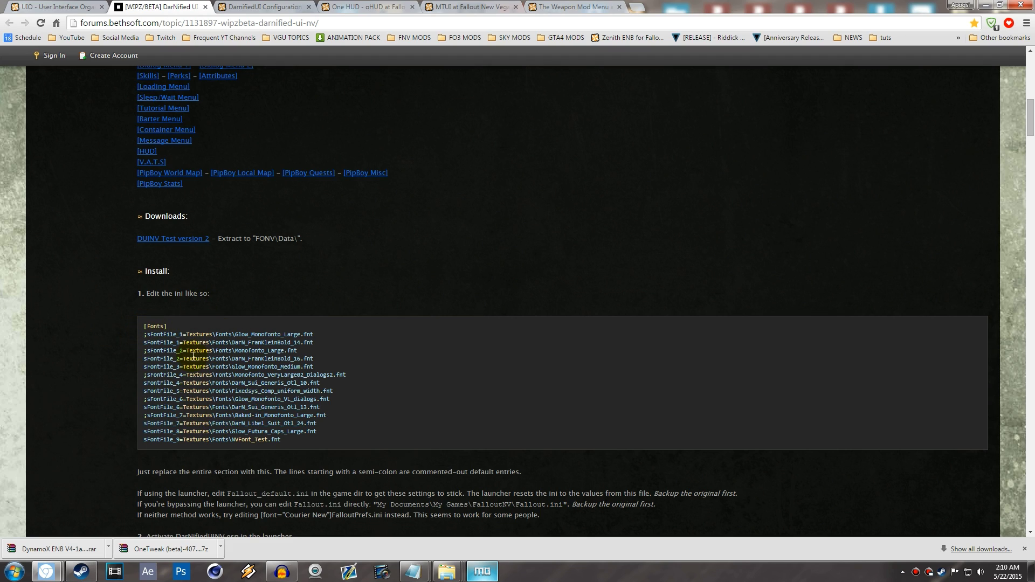
click(165, 240)
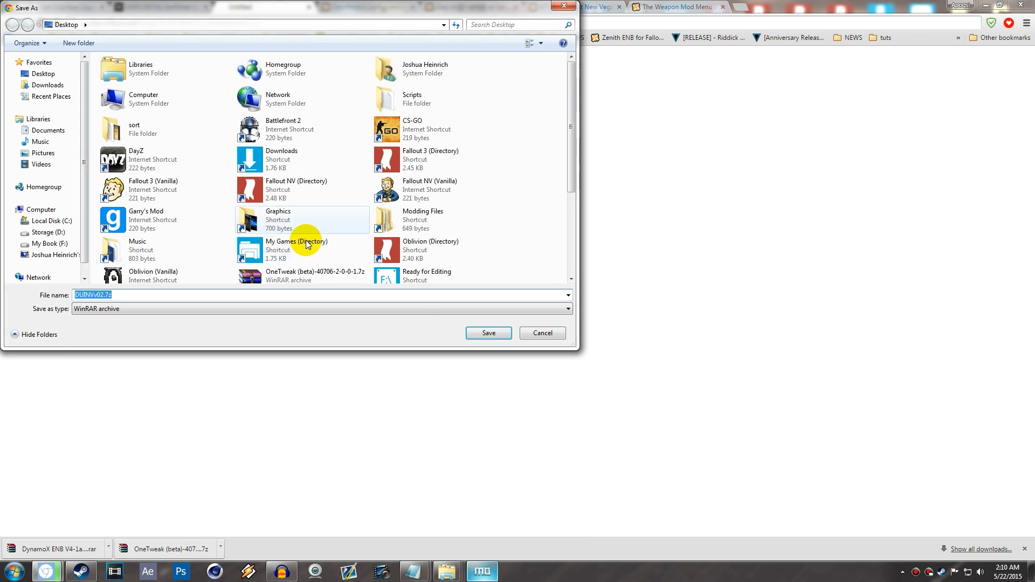
click(490, 332)
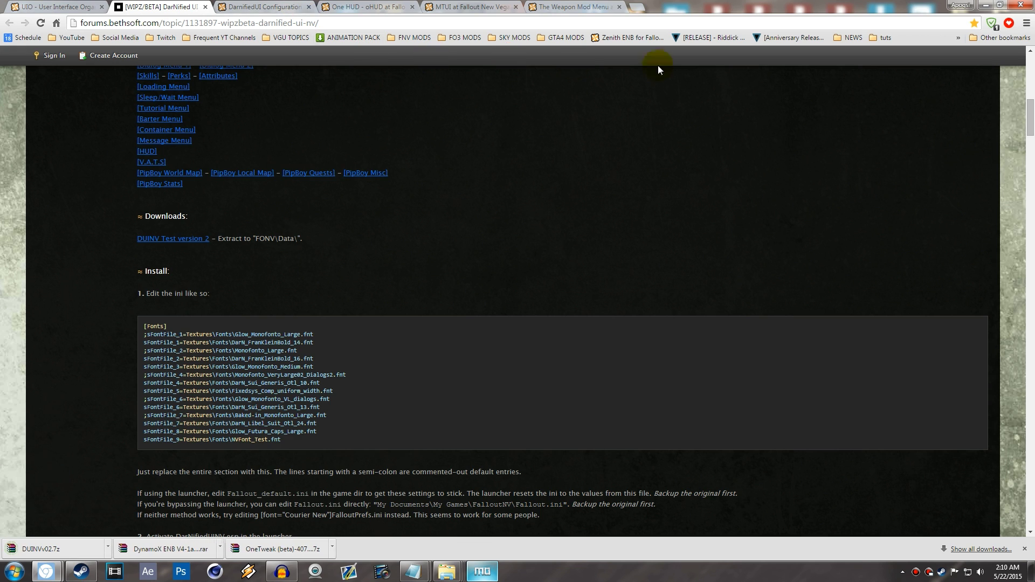
click(986, 7)
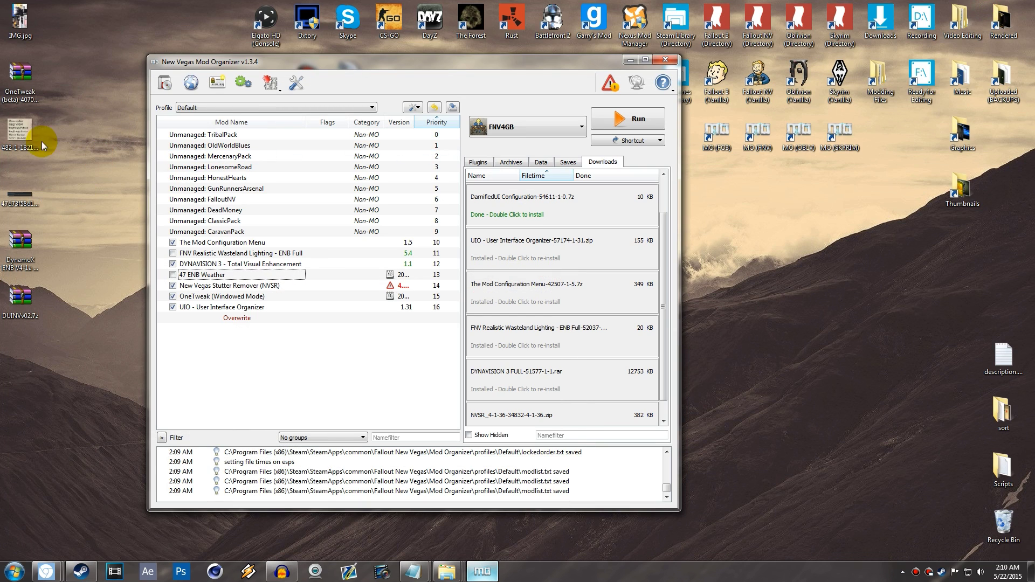
Extract DUINVv02.7z on the desktop, then delete the four extracted items to the Recycle Bin.
click(17, 295)
right_click(18, 295)
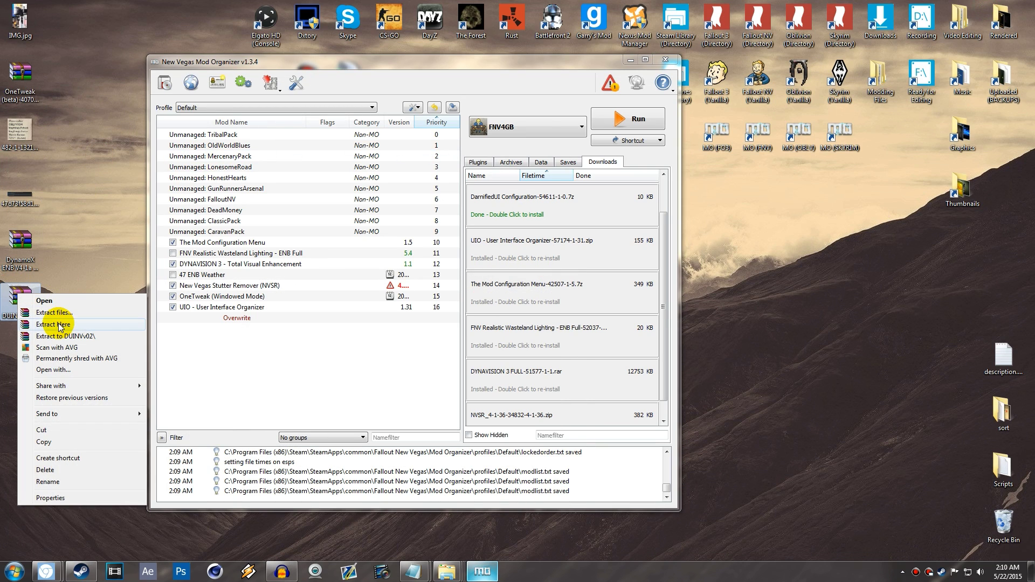
click(41, 330)
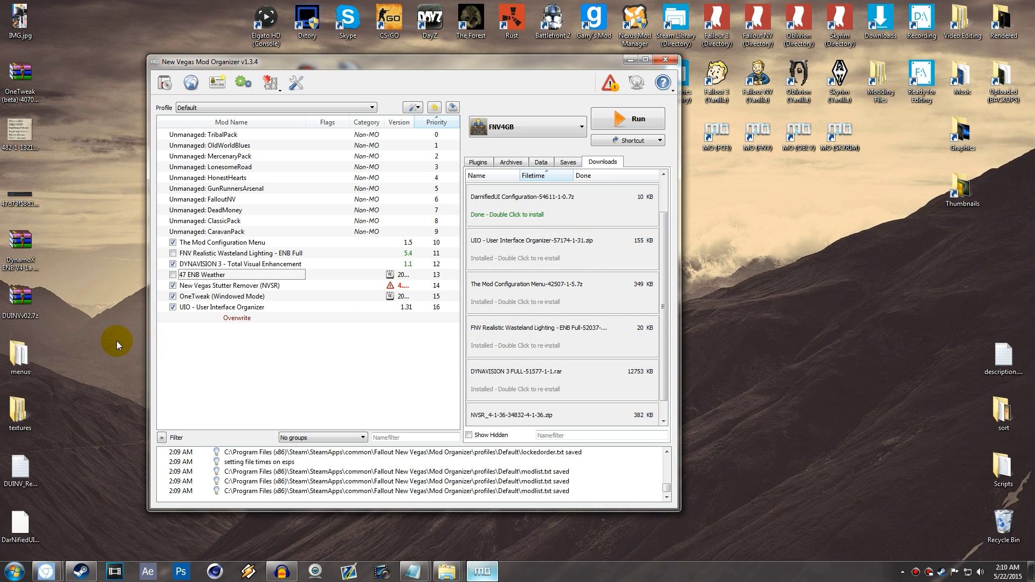
drag(52, 345, 11, 539)
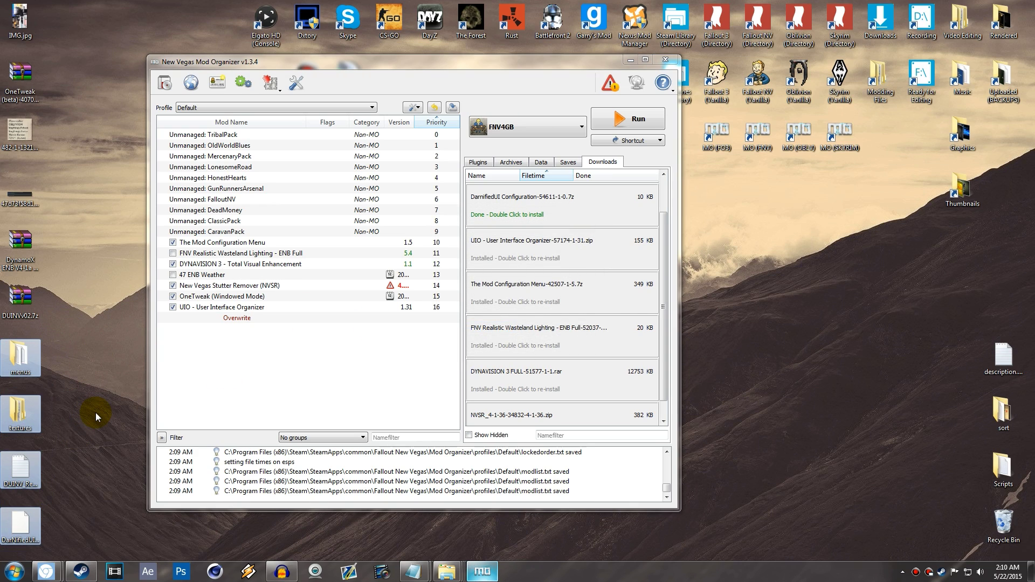
key(Delete)
click(560, 294)
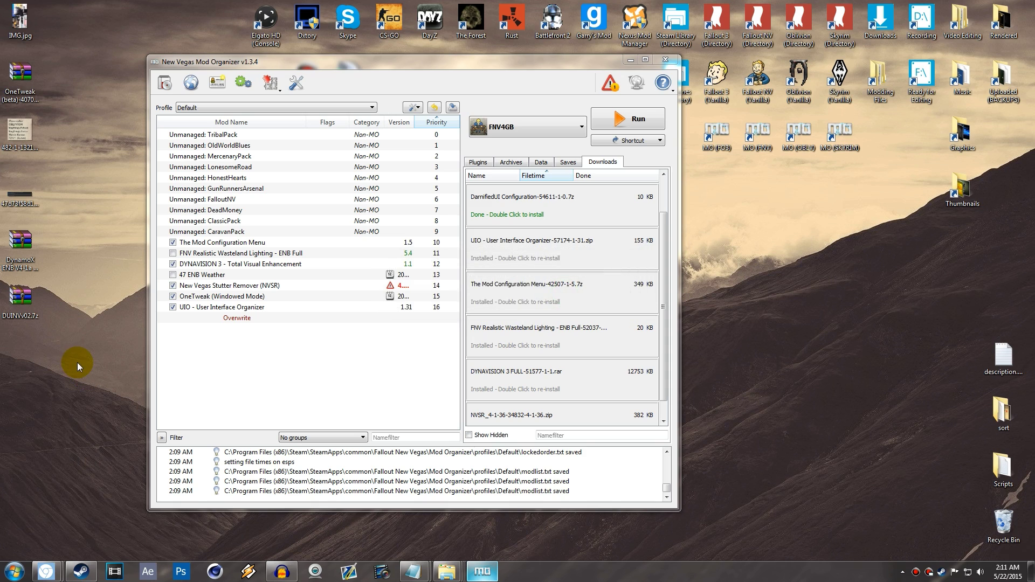
Start a new mod install from an archive, close the stray Nexus Mod Manager, and pick DUINVv02.7z.
click(160, 85)
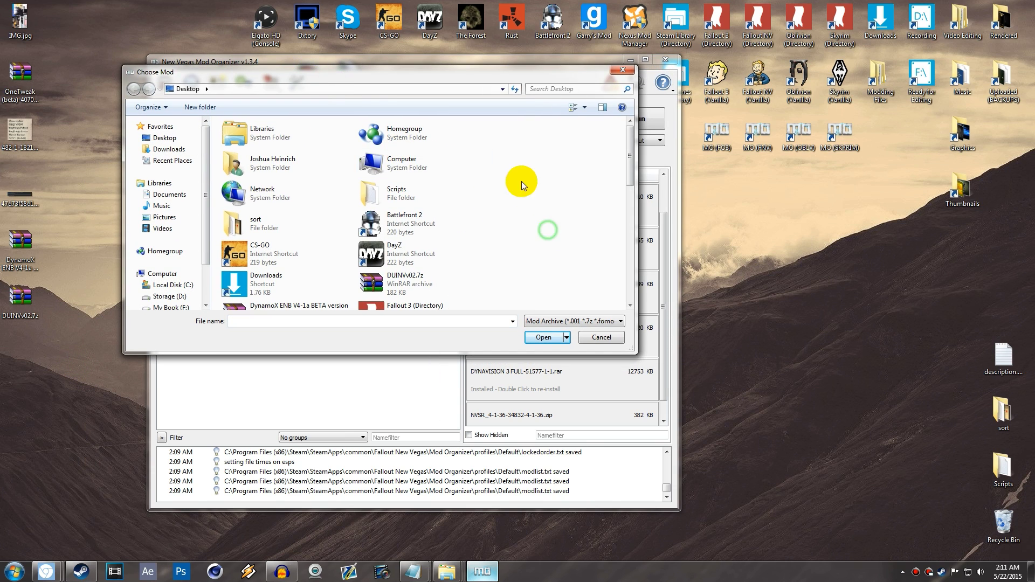
double_click(621, 39)
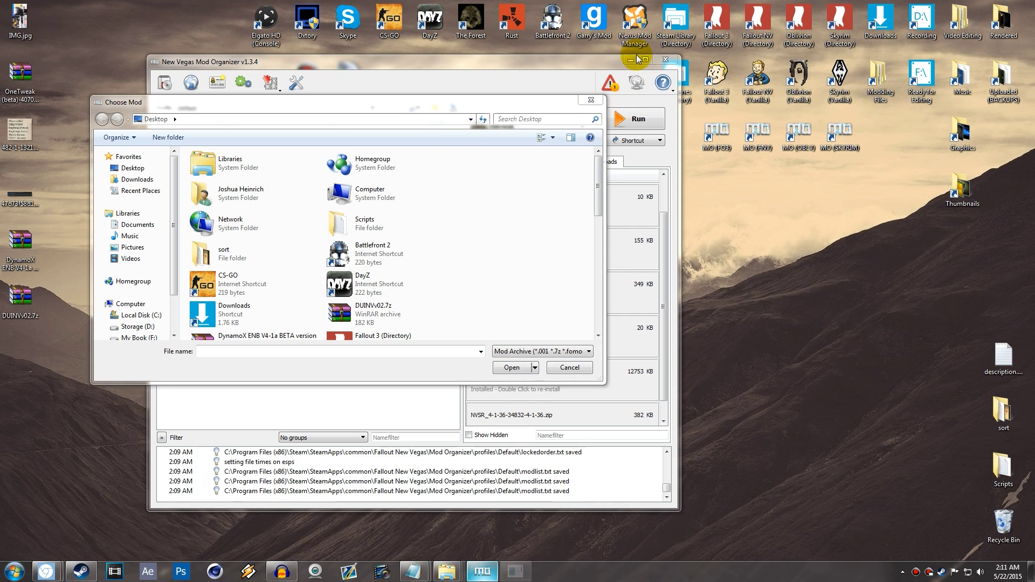
click(948, 307)
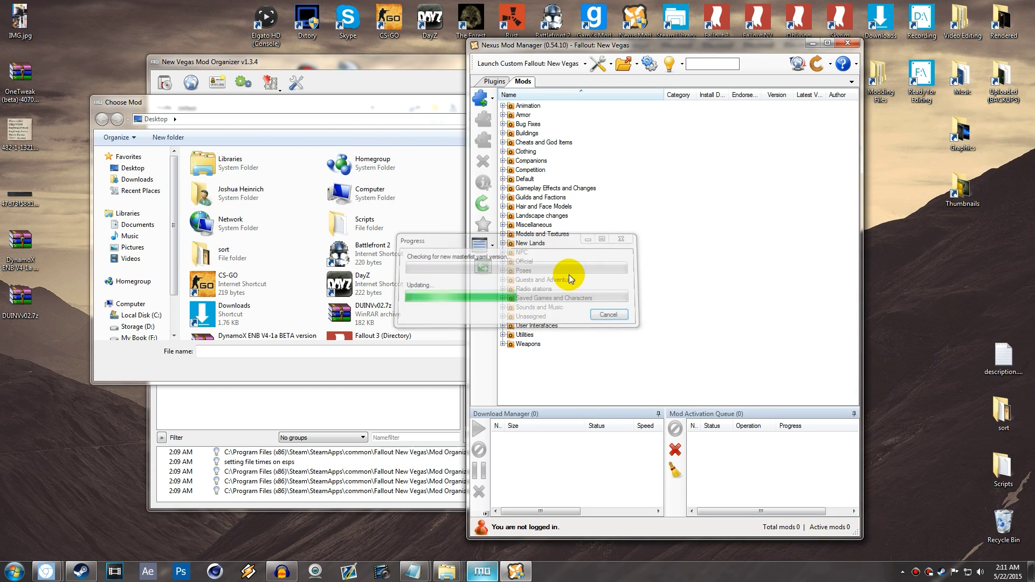
click(480, 99)
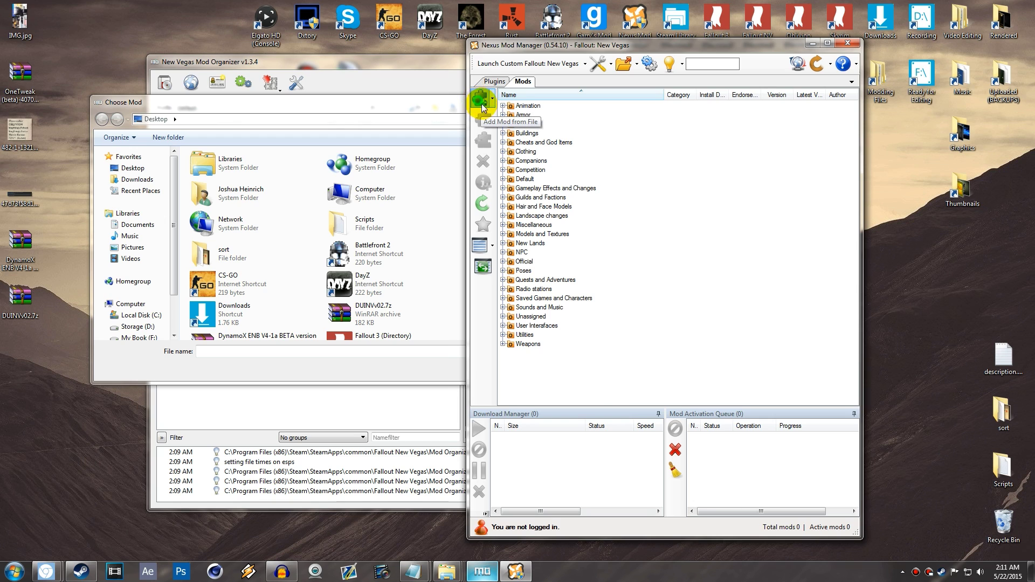
click(971, 59)
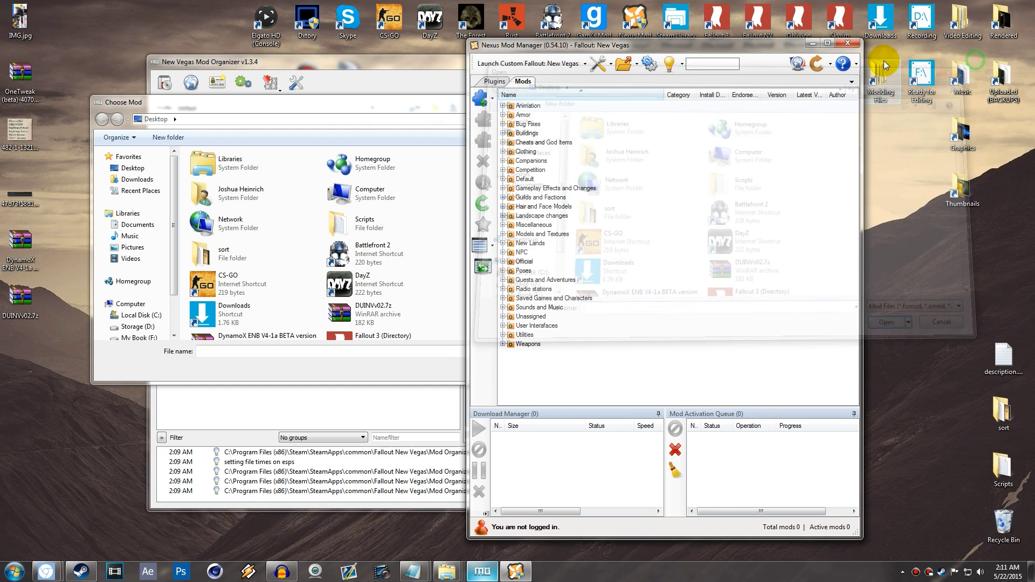
click(848, 43)
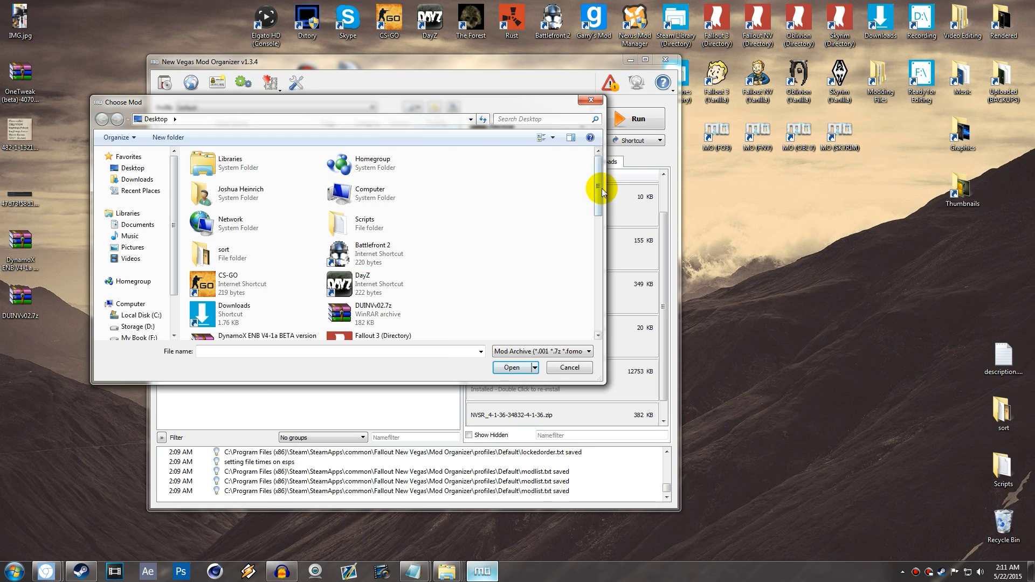
scroll(596, 186, down, 1)
click(369, 261)
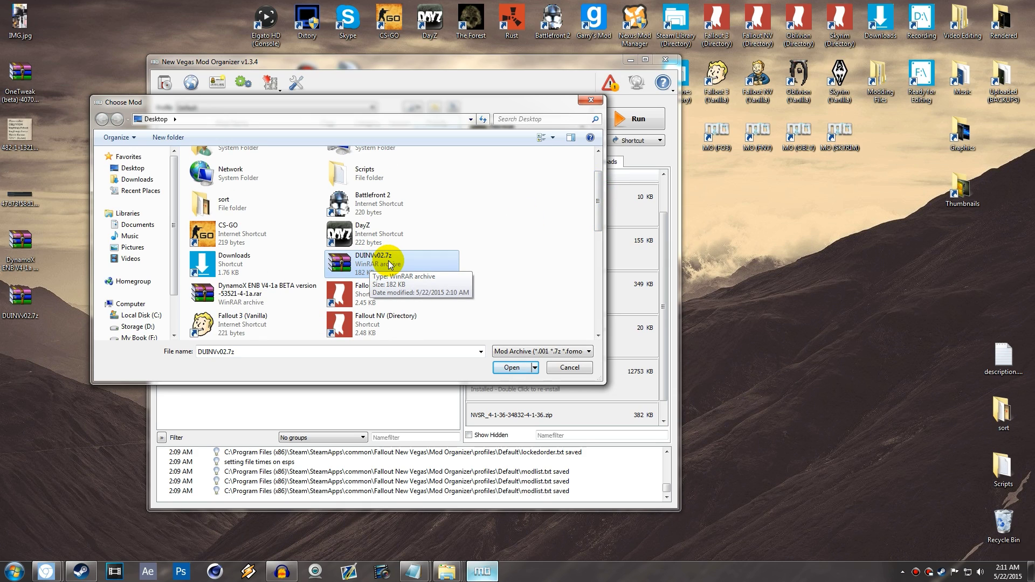
Install the archive as 'DarNified UI v2' in Manual mode after inspecting its textures and menus folders.
click(510, 368)
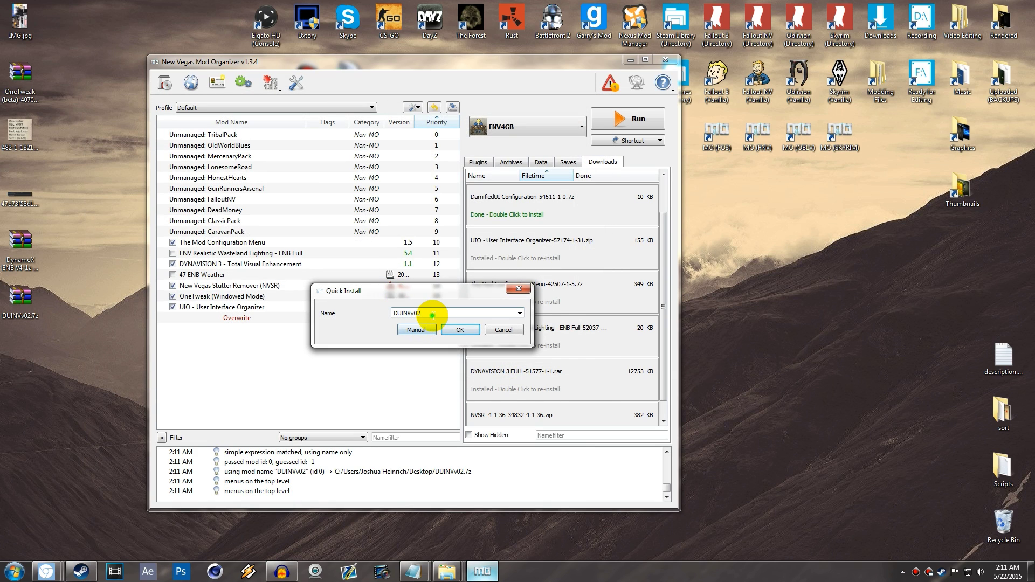
key(ctrl+a)
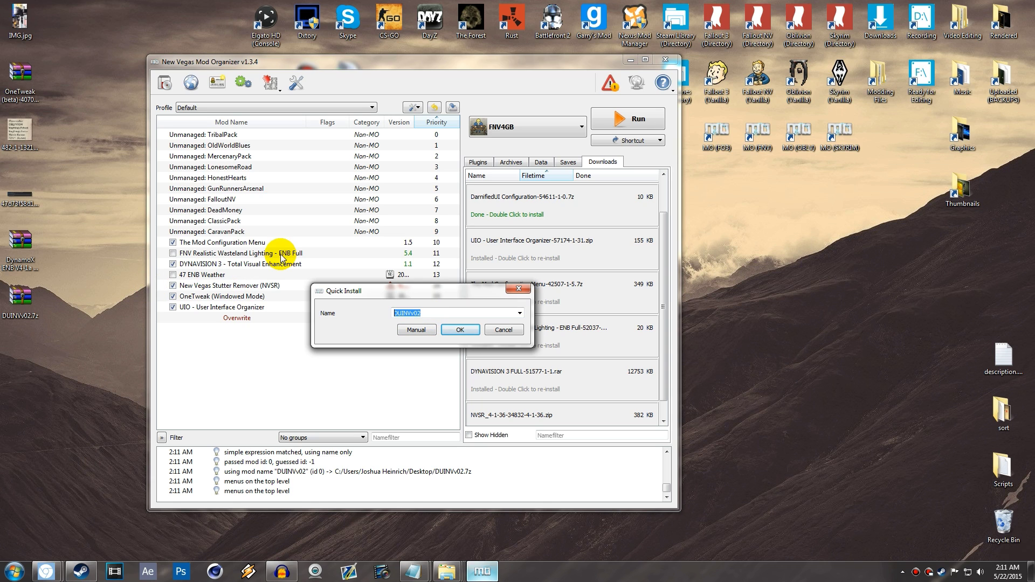
text(DarNified UI v2)
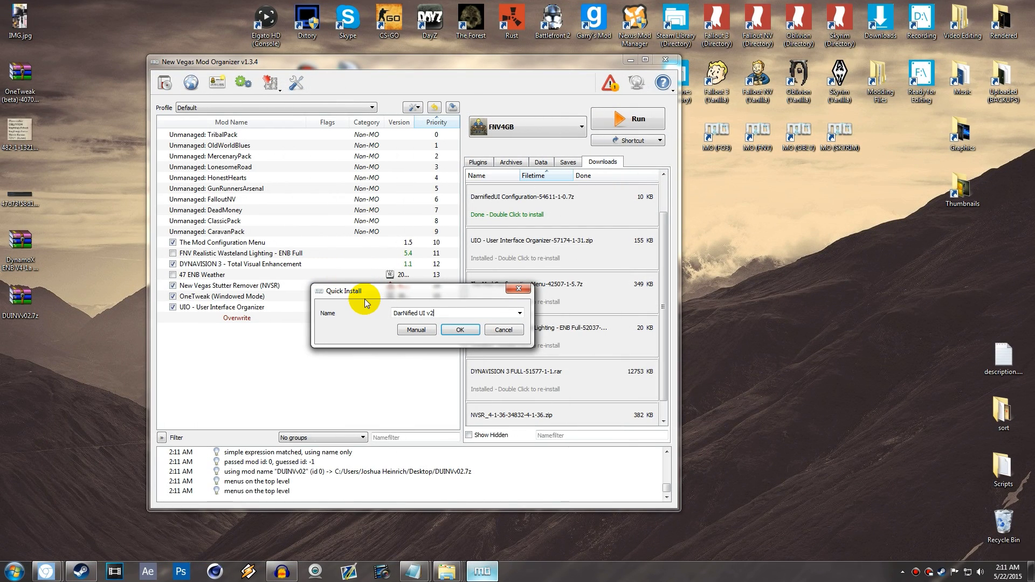
click(416, 330)
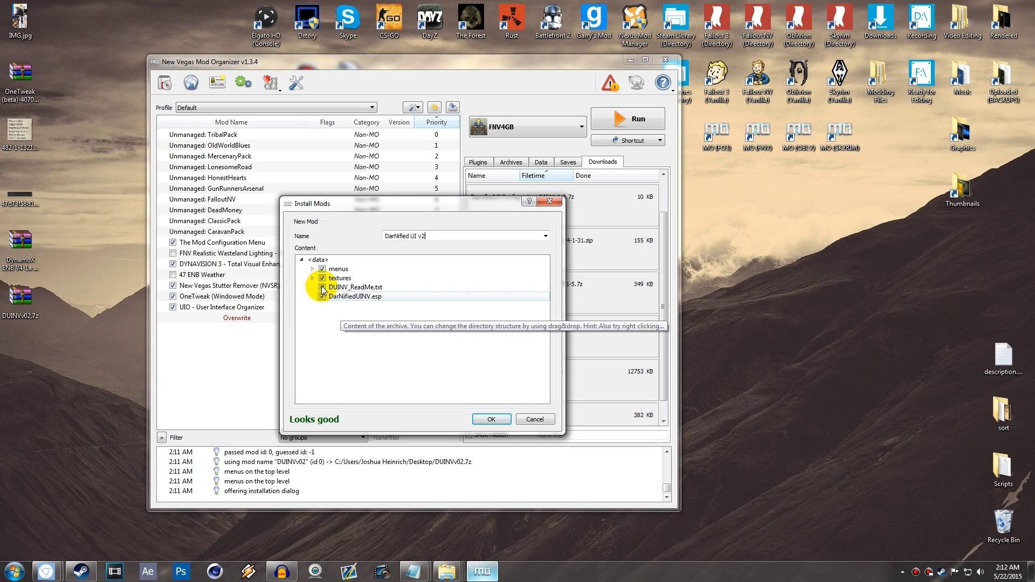
click(312, 278)
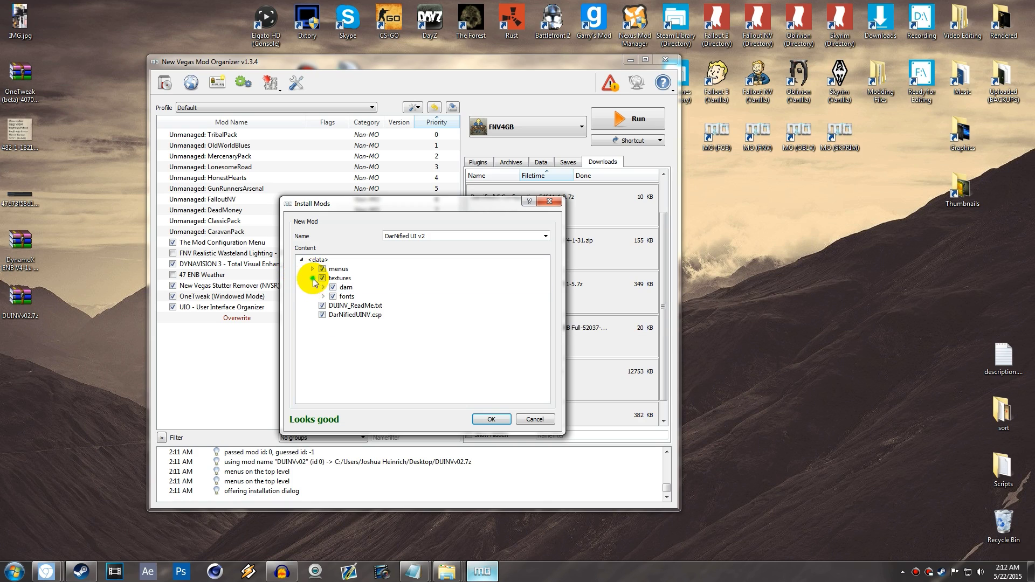
click(312, 279)
click(313, 269)
click(313, 269)
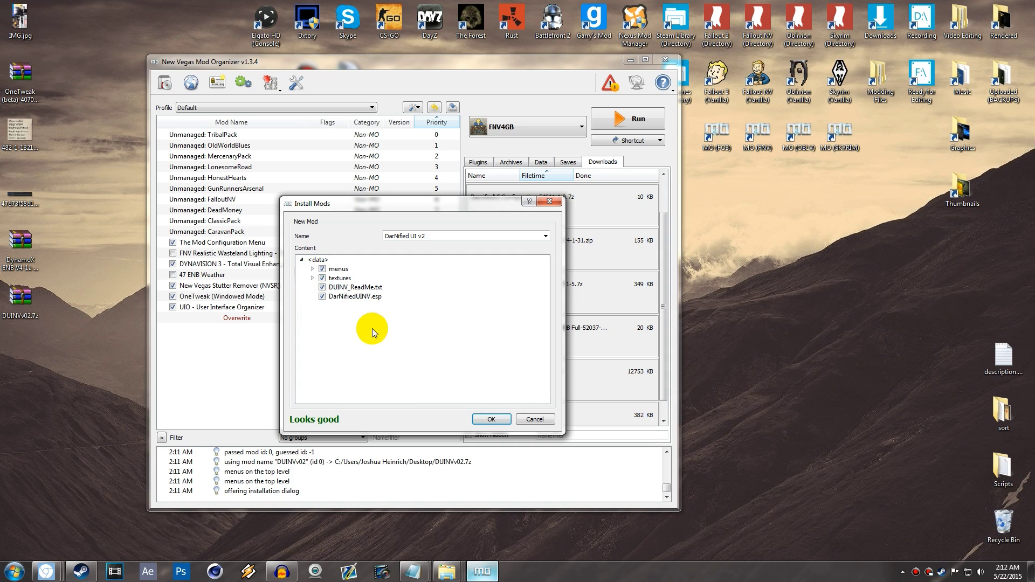
click(493, 418)
Enable DarNified UI v2 and move it above UIO to priority 16.
click(172, 317)
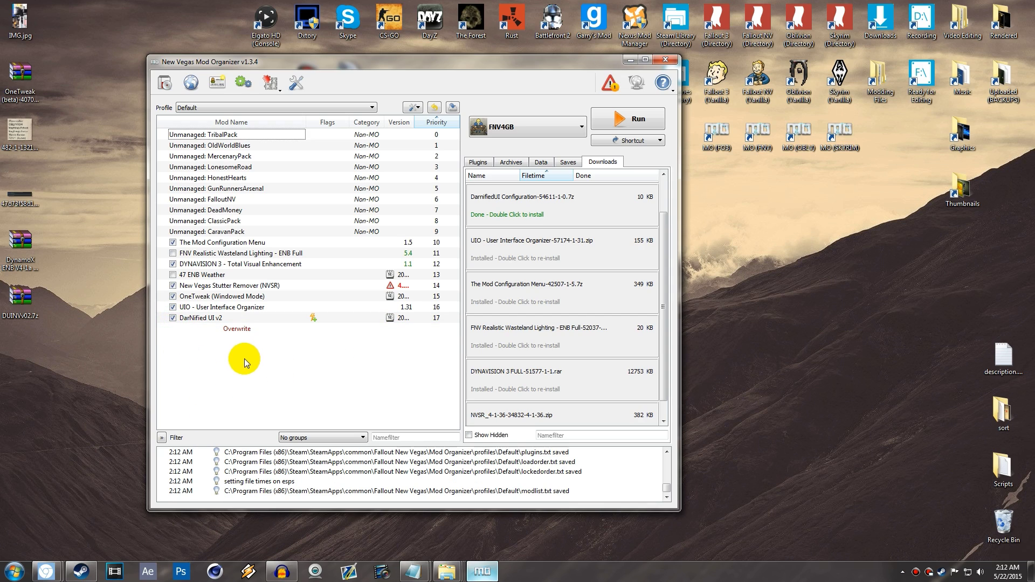
drag(208, 317, 215, 307)
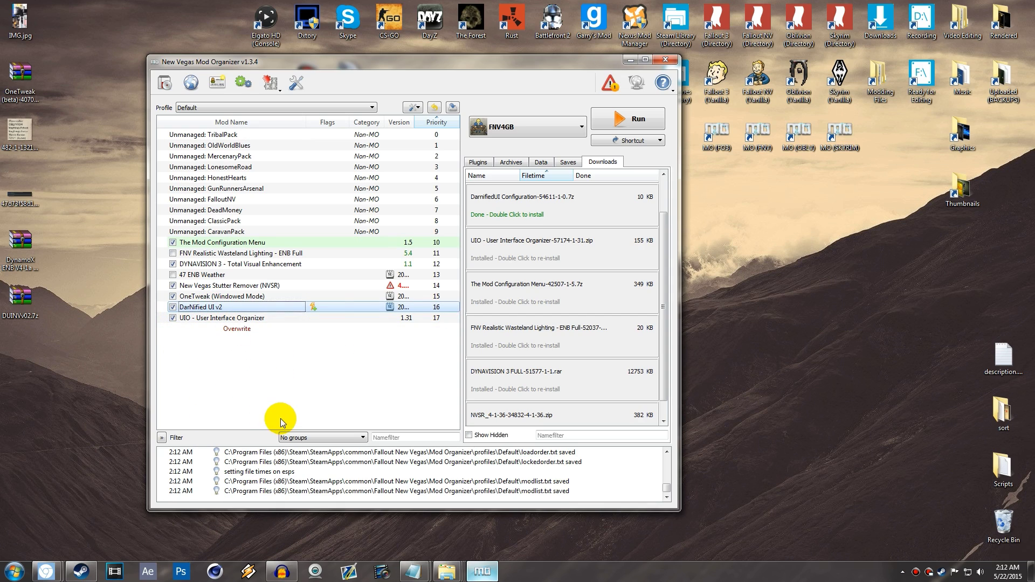
click(302, 399)
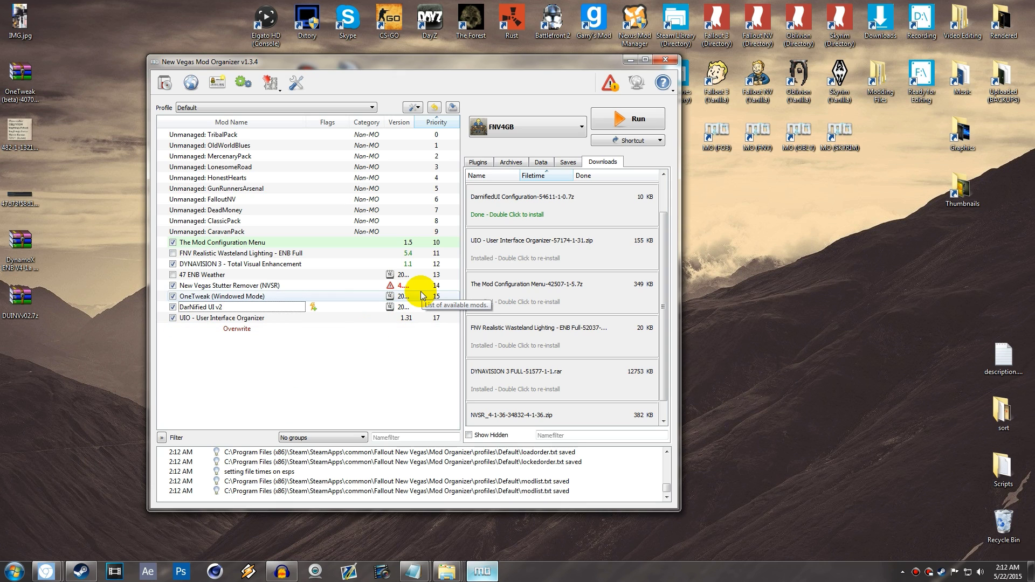
mouse_move(46, 571)
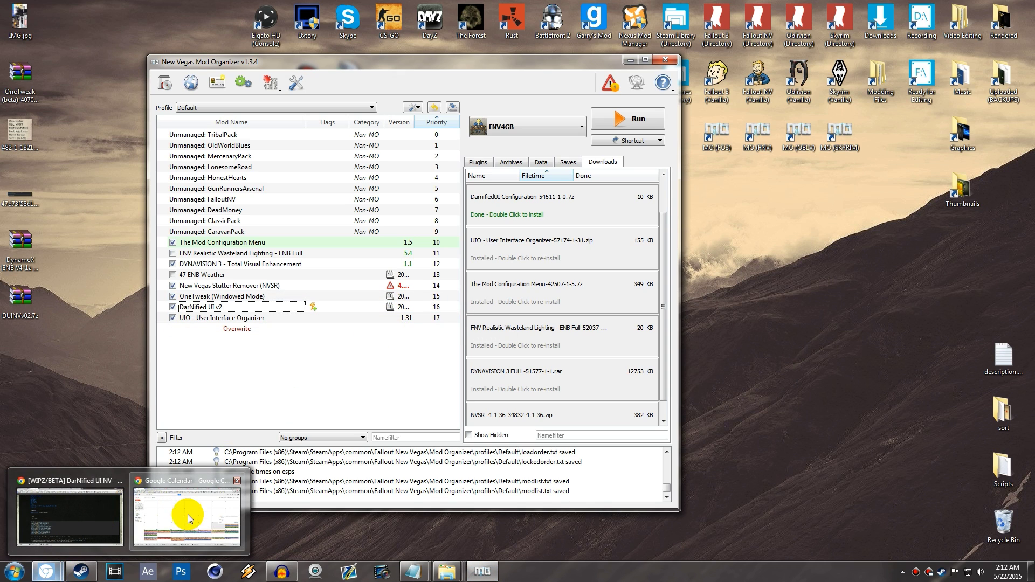
click(70, 517)
Download DarnifiedUI Configuration with the manager, continuing past the requirements notice.
click(270, 8)
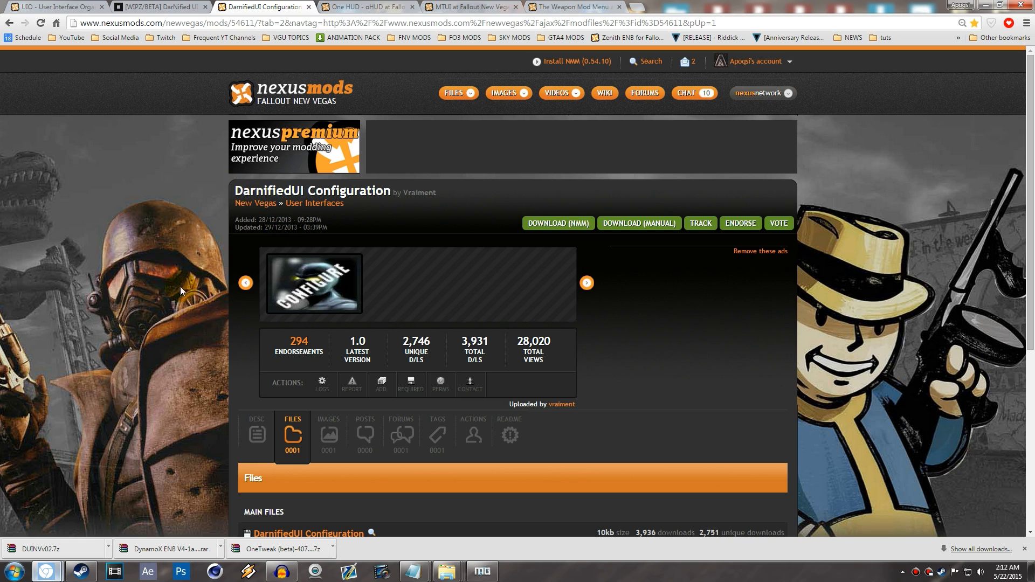
scroll(324, 319, down, 3)
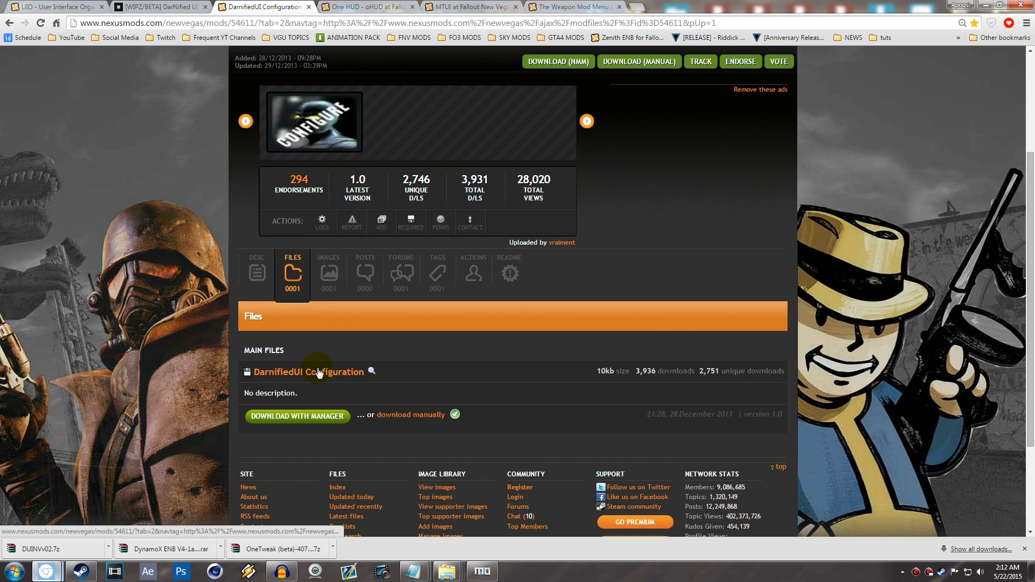
click(298, 422)
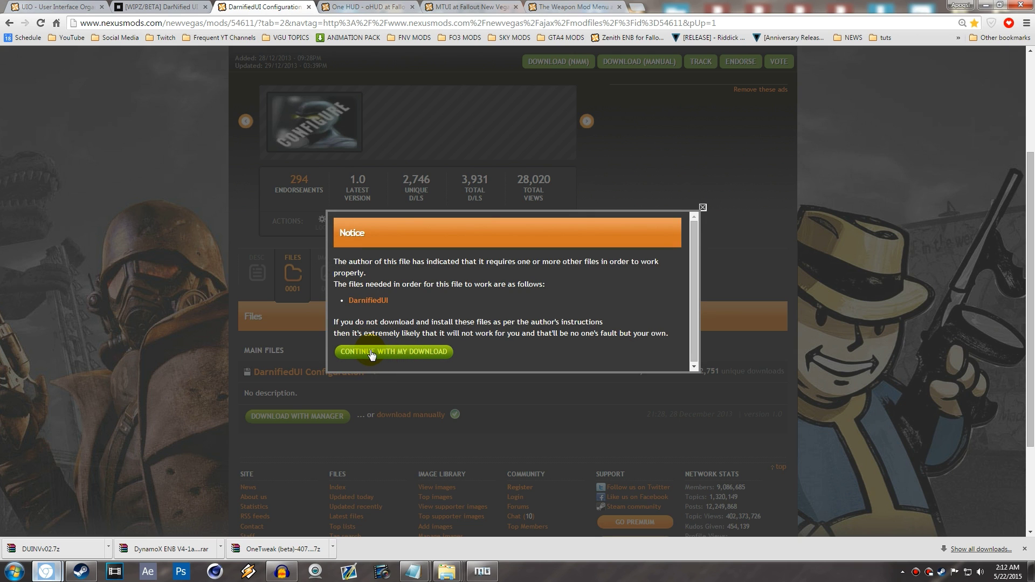
click(377, 353)
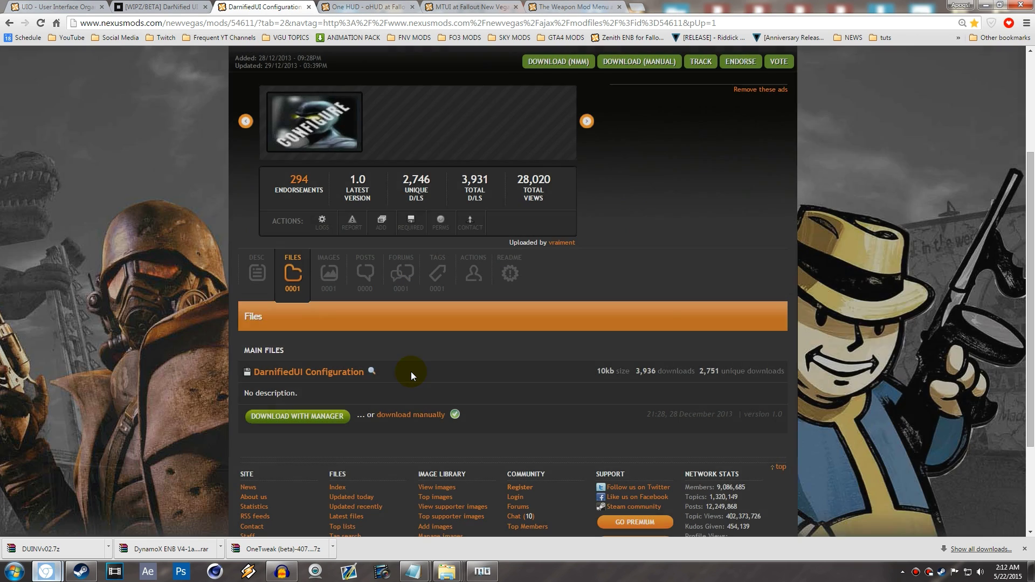
Answer No to Mod Organizer's 'Download again?' prompt and bring its main window forward.
mouse_move(482, 571)
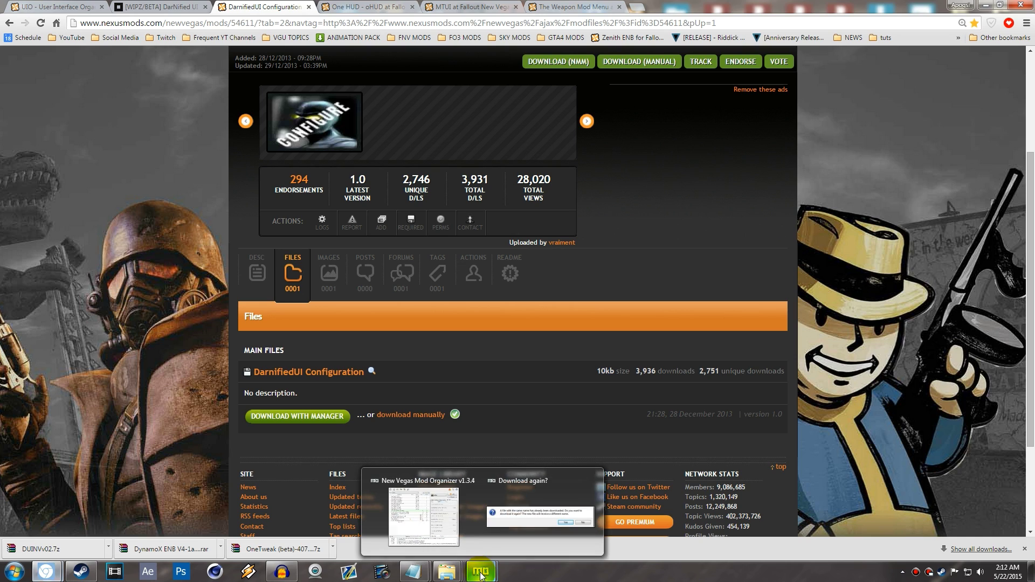
click(518, 512)
click(616, 297)
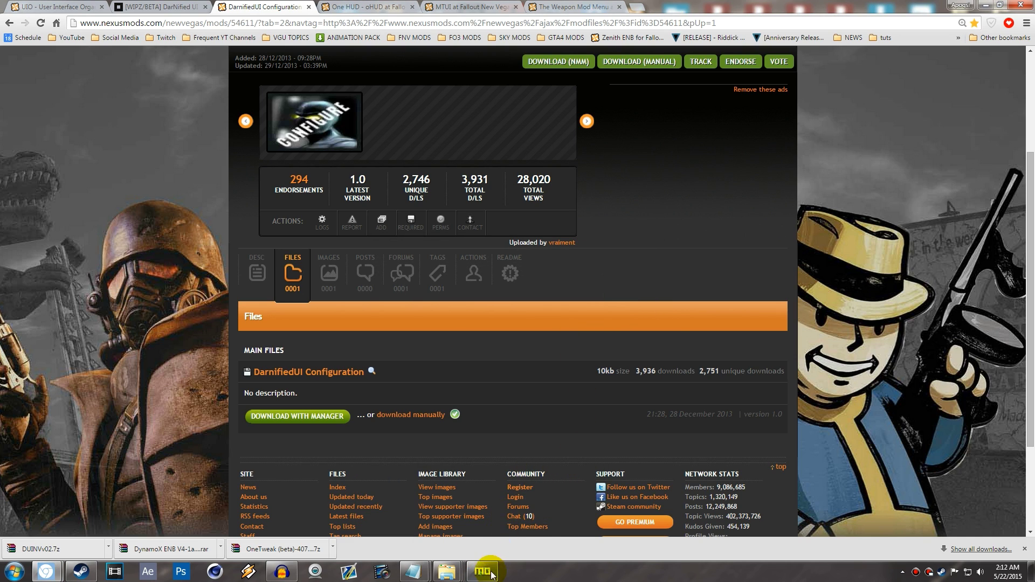
click(485, 573)
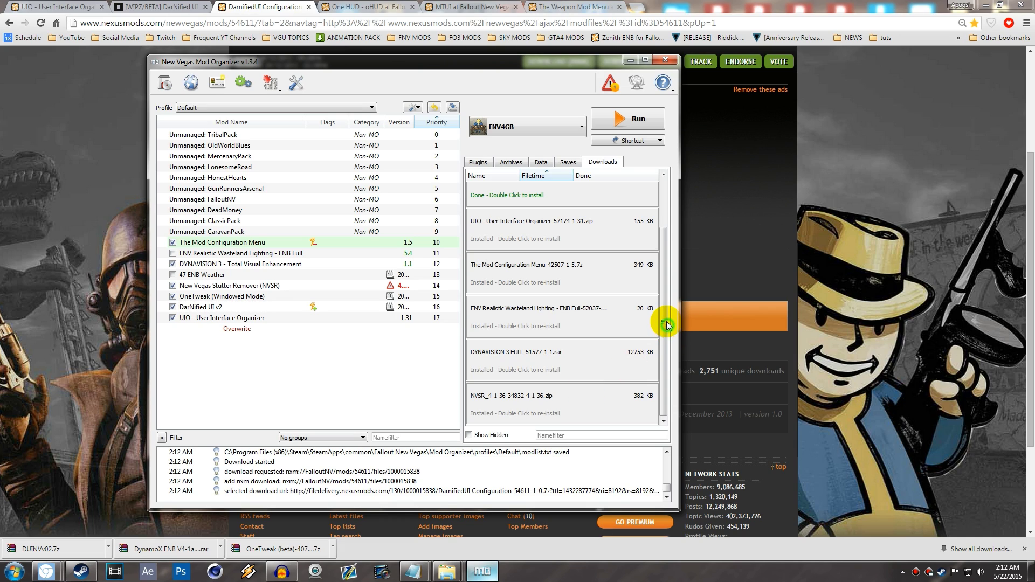
Run the DarnifiedUI Configuration-54611-1-0.7z installer, then go back to the DarNified UI forum thread.
drag(663, 322, 669, 229)
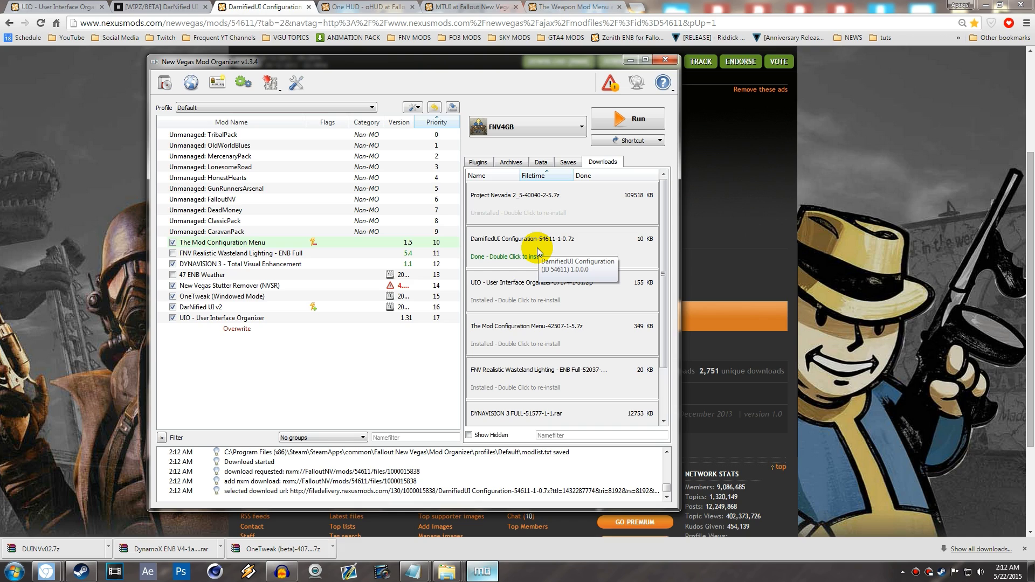
double_click(537, 252)
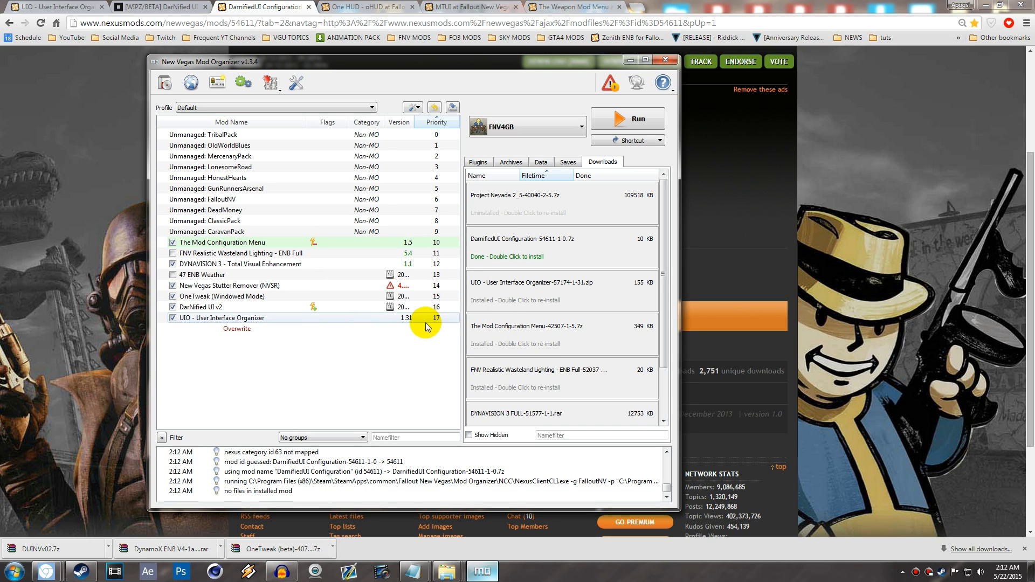
click(365, 371)
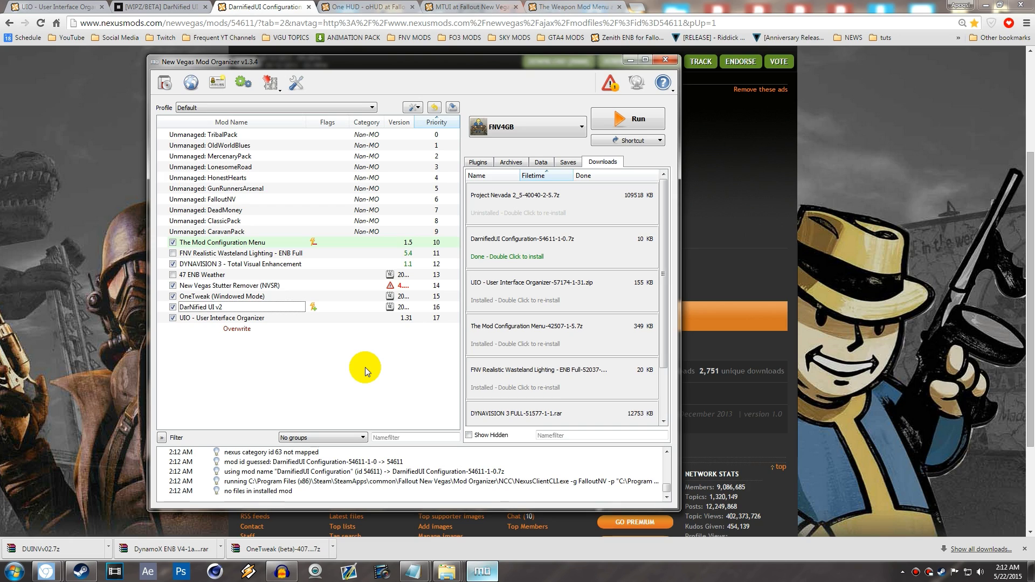
click(180, 8)
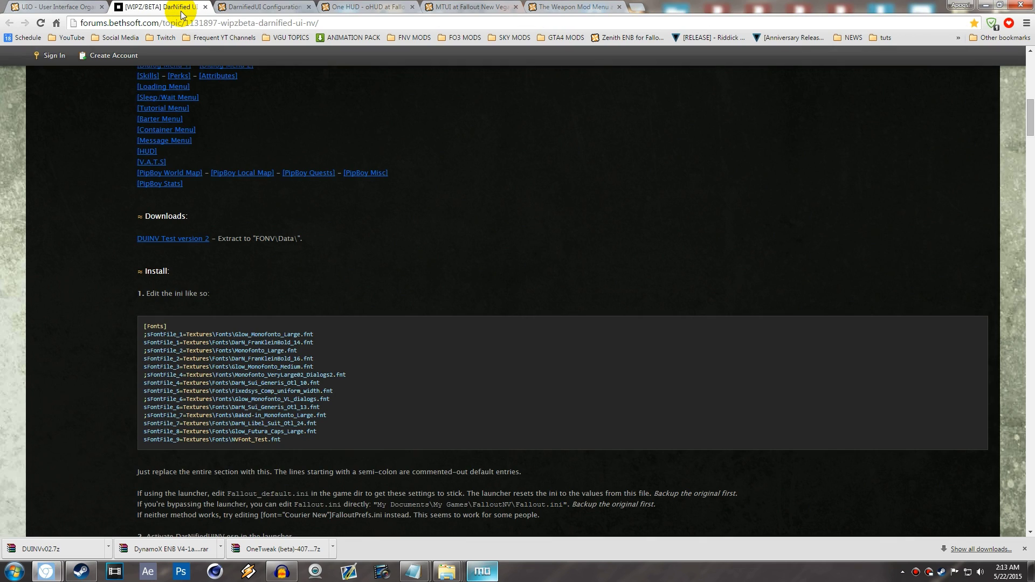
Scroll to the Install section and select the [Fonts] ini block in the DarNified UI instructions.
scroll(118, 286, down, 3)
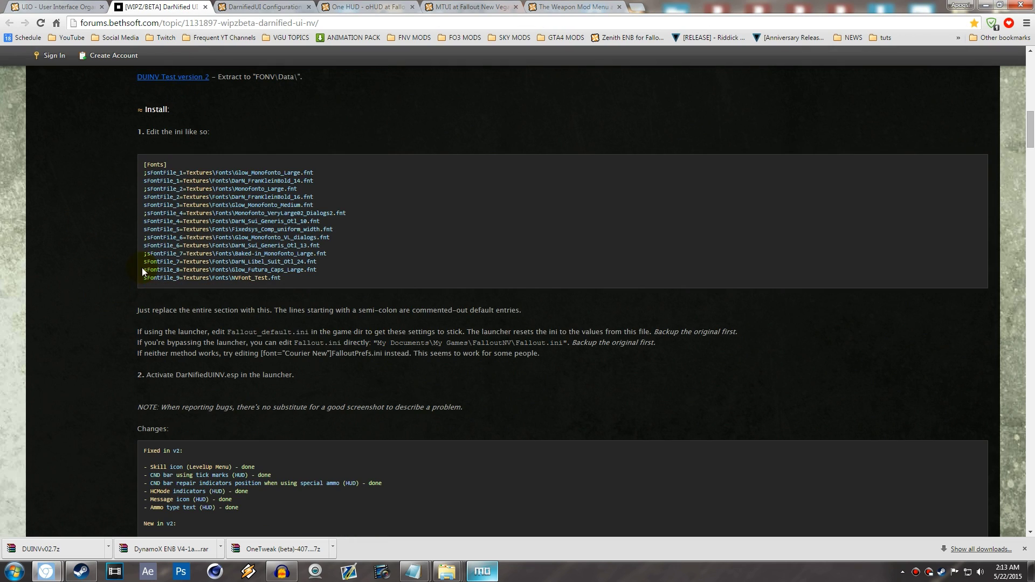
drag(144, 163, 323, 282)
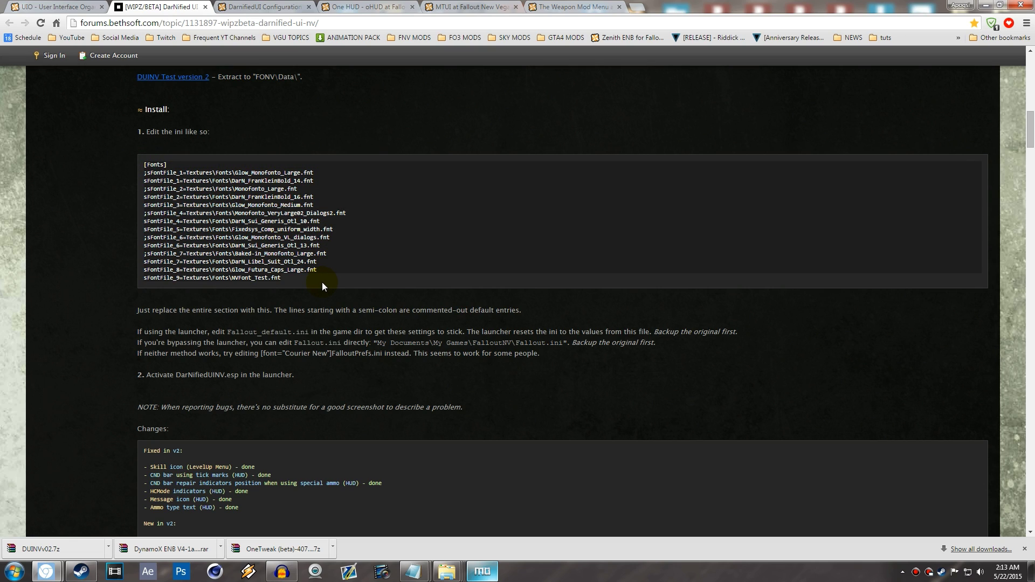
click(82, 279)
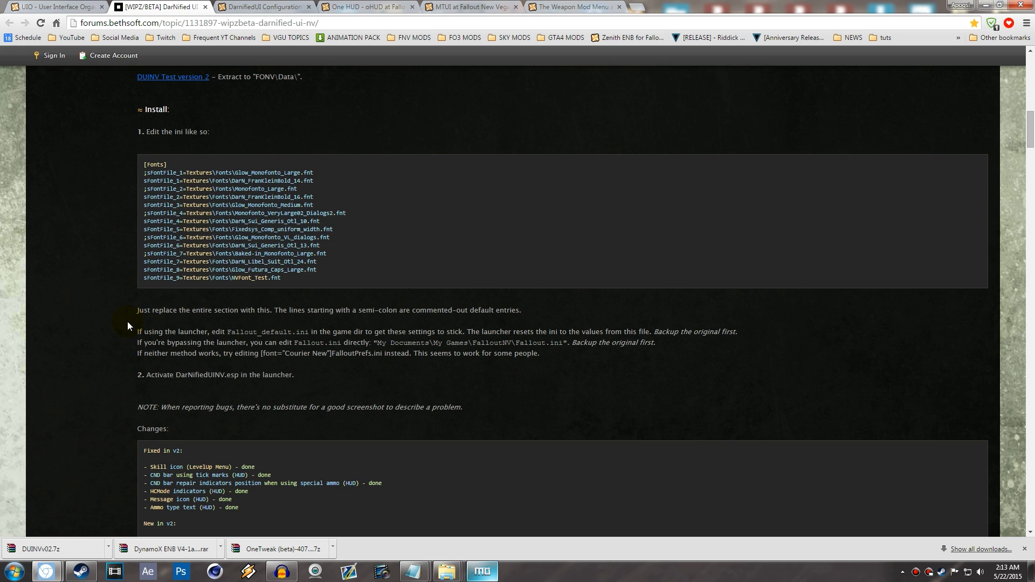
Minimize Chrome and open Documents\my games\FalloutNV\Fallout.ini in Notepad.
click(985, 5)
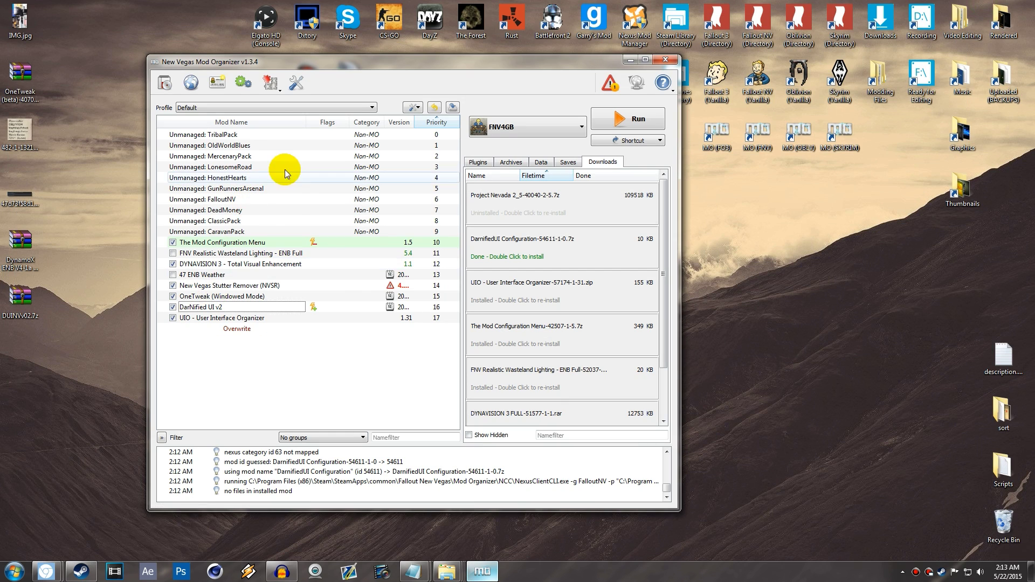
click(14, 571)
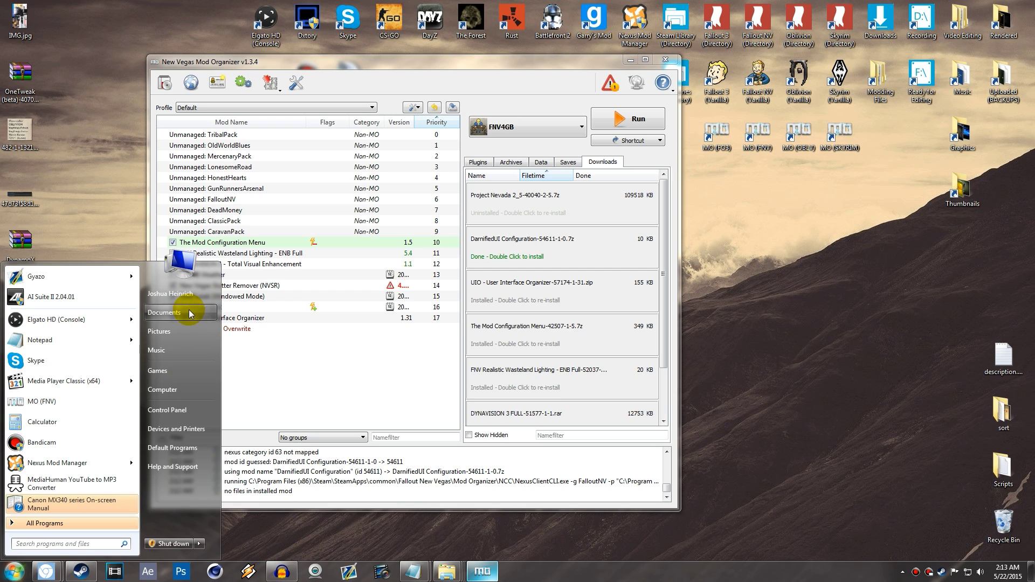
click(167, 312)
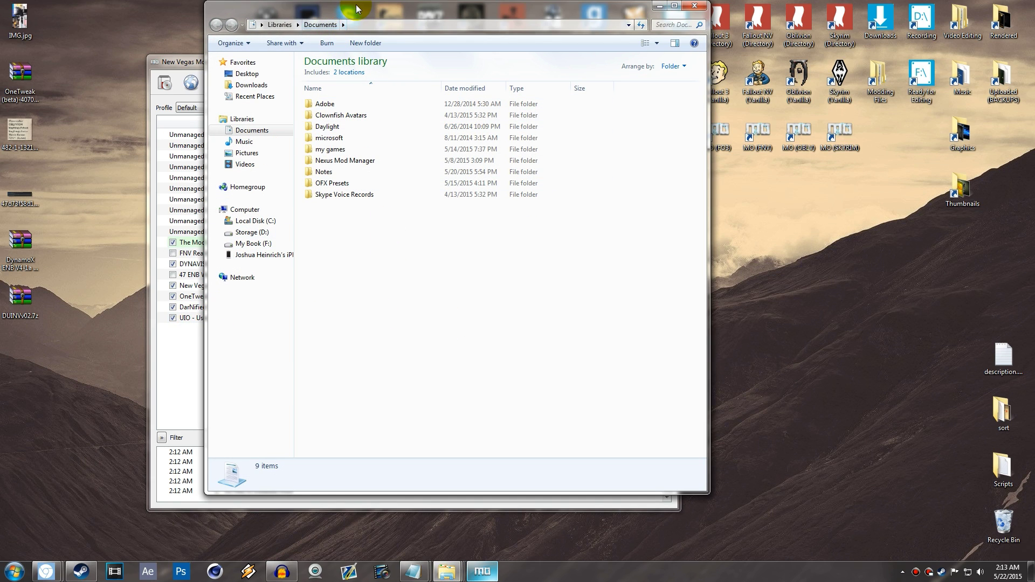
drag(357, 11, 380, 85)
double_click(351, 223)
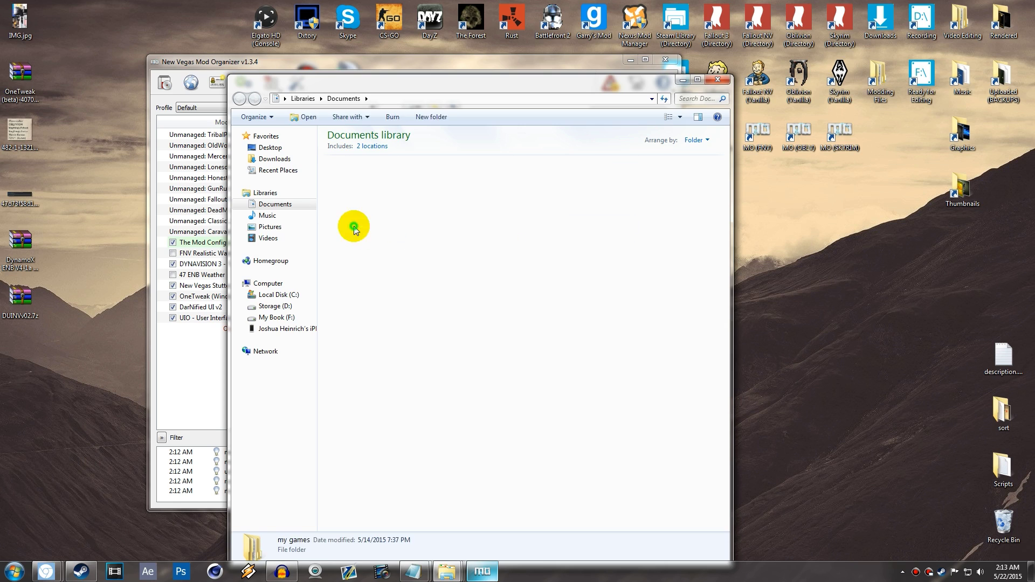
double_click(358, 179)
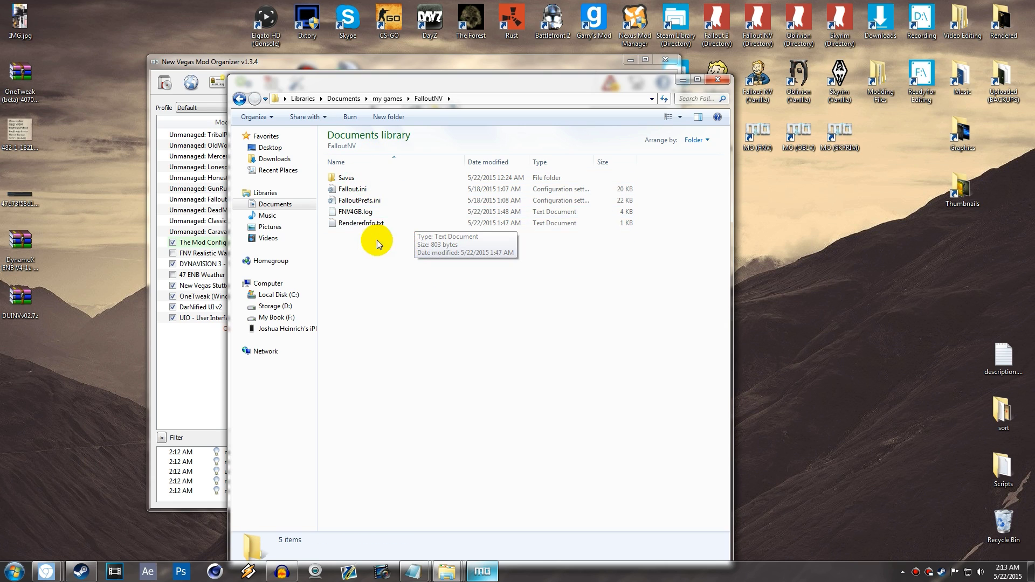
double_click(357, 186)
drag(385, 146, 432, 128)
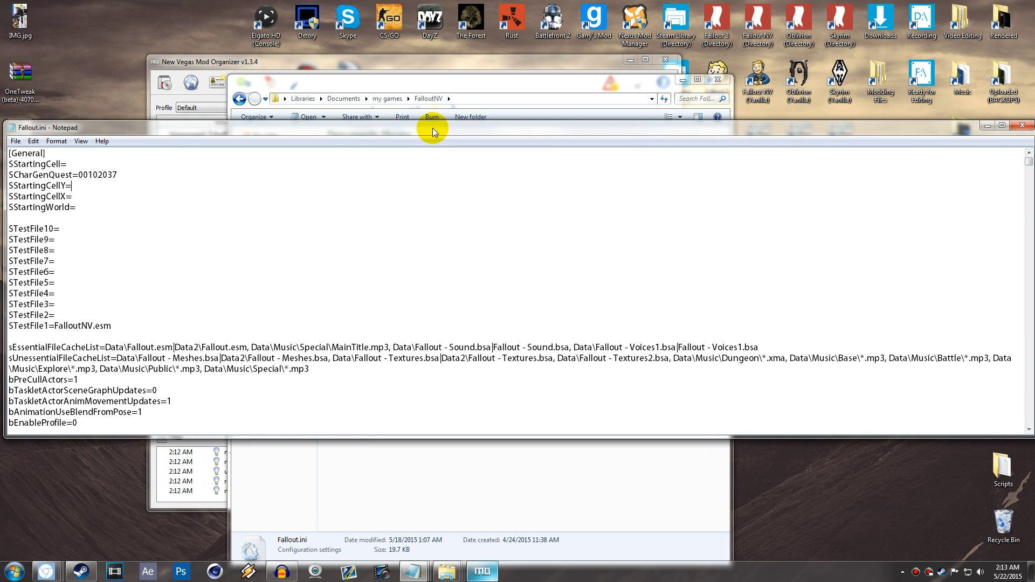
Maximize Notepad and search Fallout.ini for 'fonts' to reach the [Fonts] section.
double_click(433, 128)
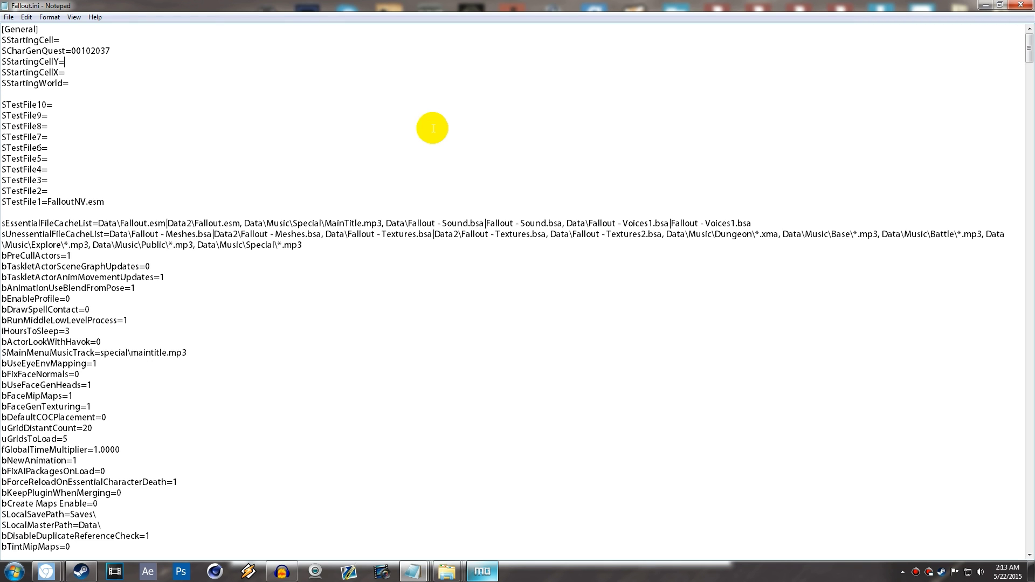
key(ctrl+f)
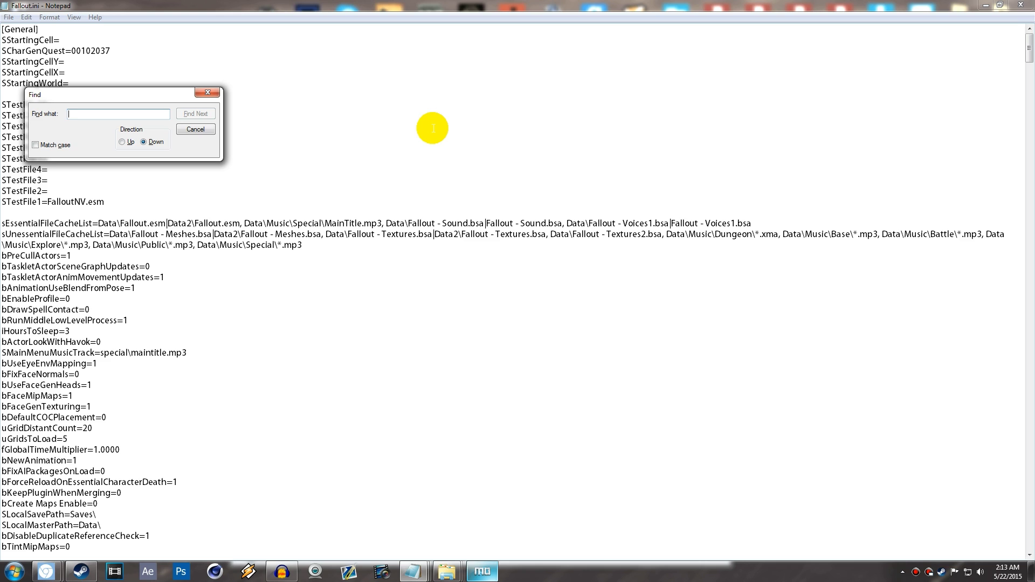
text(fonts)
key(Return)
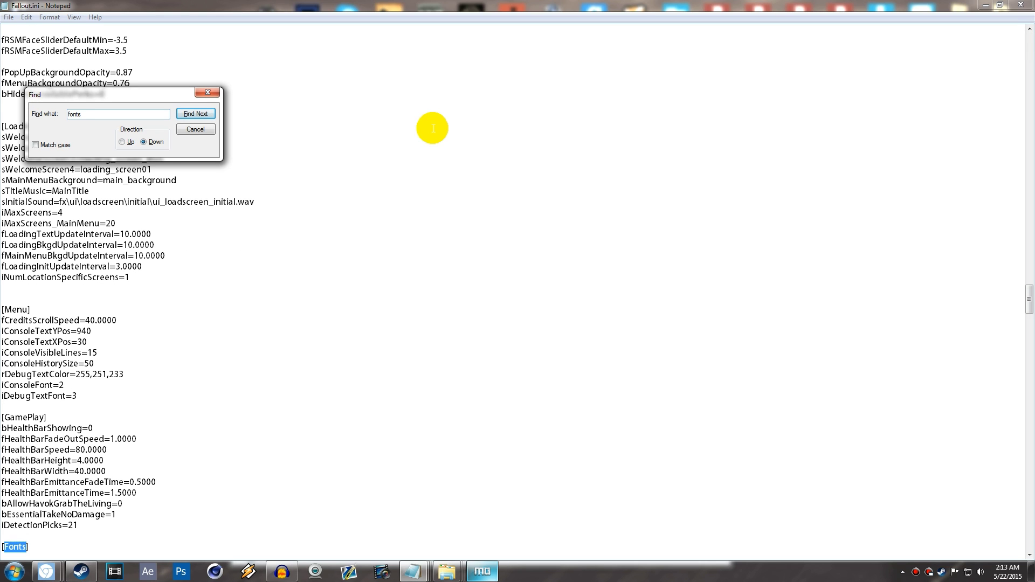
click(208, 92)
Select the DarNified font entries under [Fonts], then close Fallout.ini, saving the changes.
scroll(139, 270, down, 10)
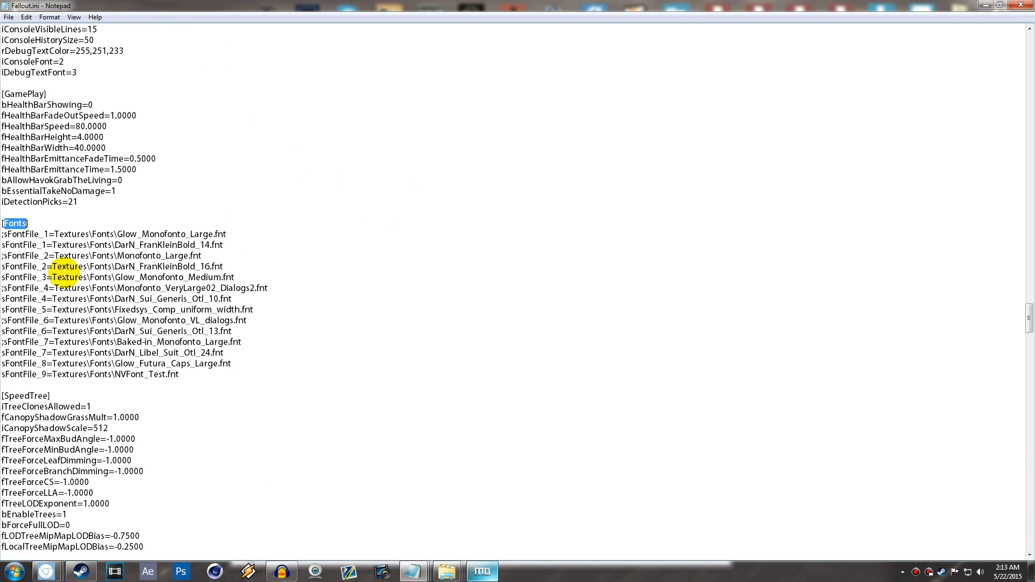
drag(3, 222, 244, 374)
click(245, 375)
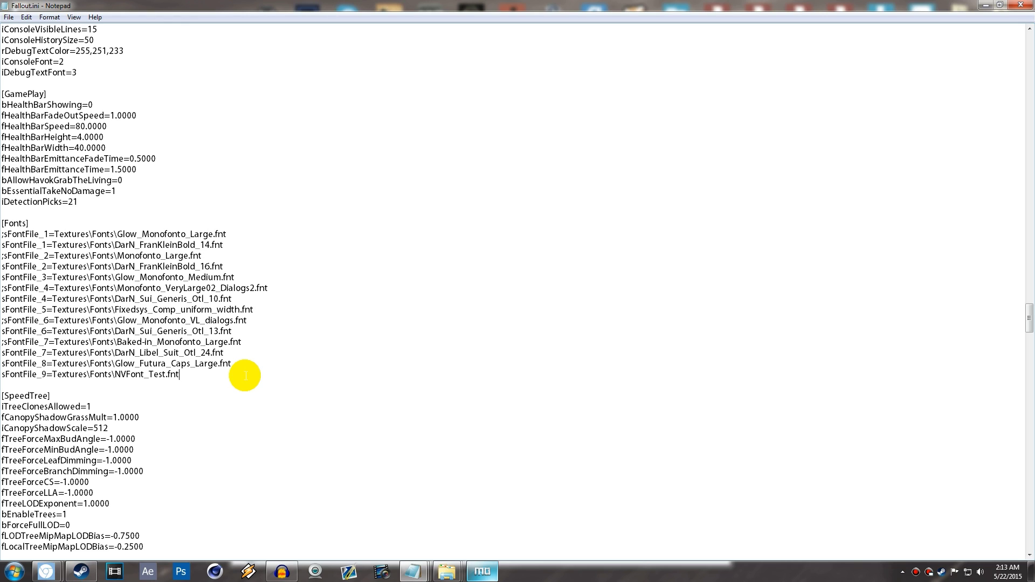
click(1020, 5)
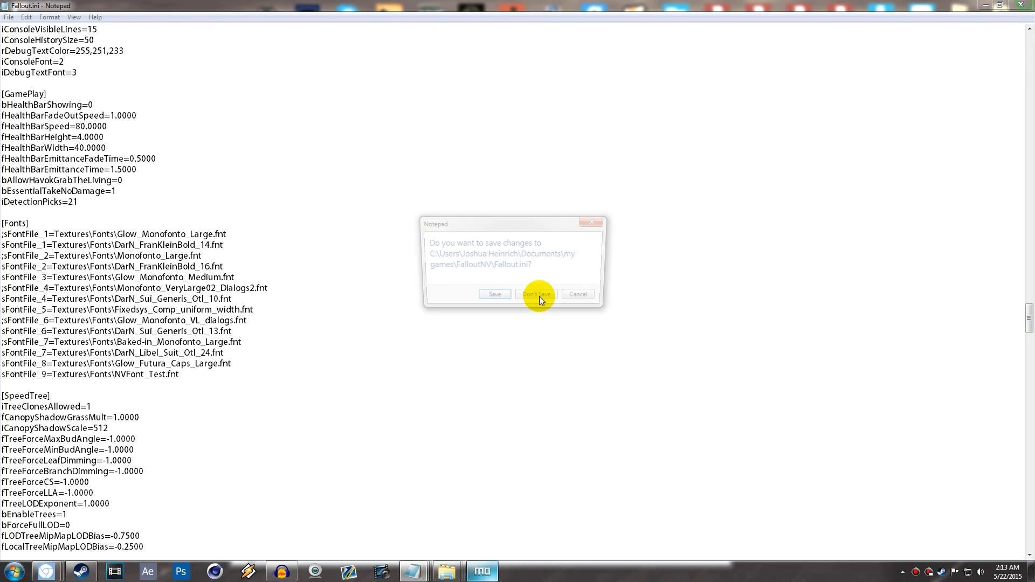
click(493, 298)
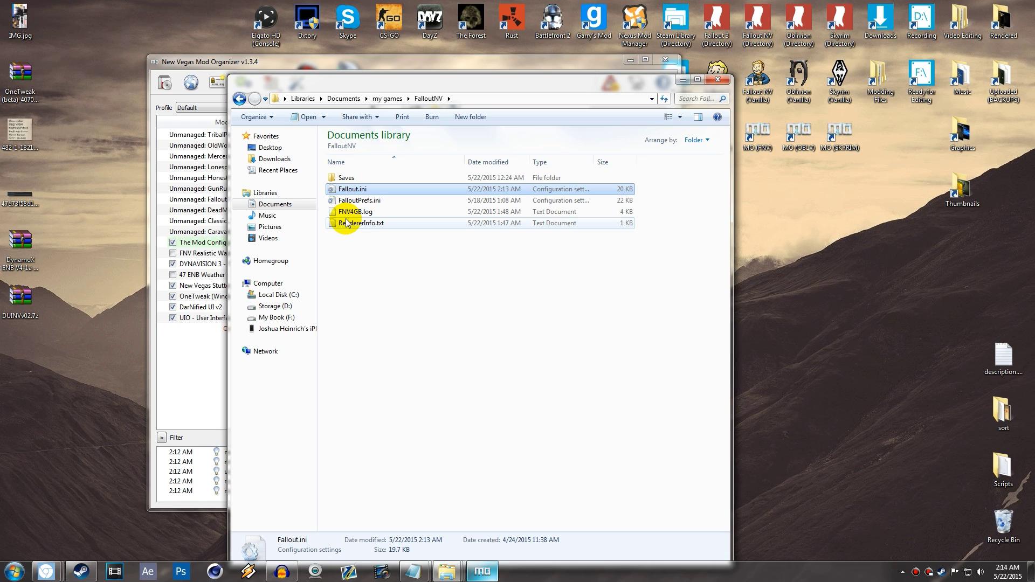
right_click(358, 189)
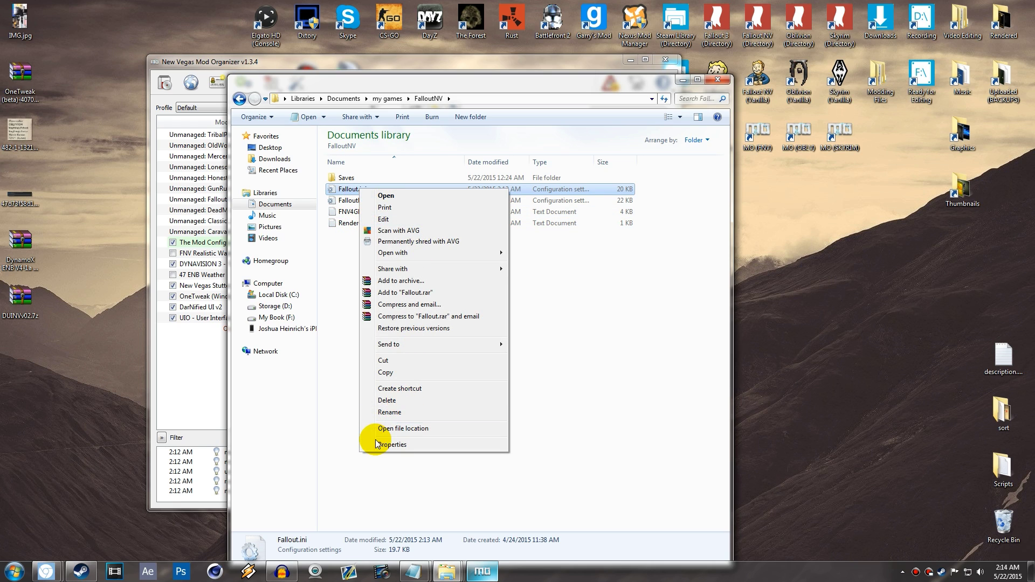
click(390, 444)
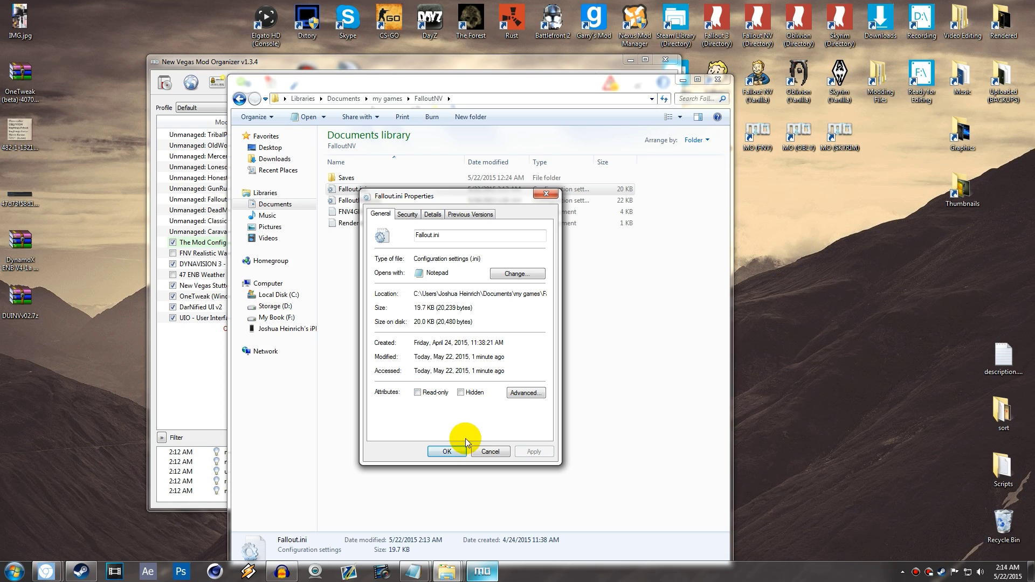
click(445, 451)
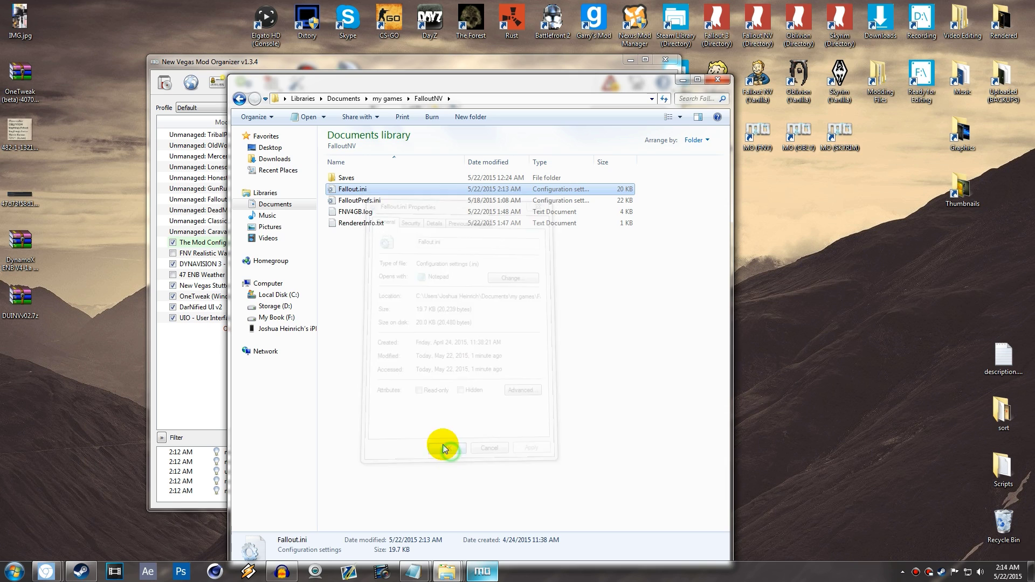
right_click(347, 200)
click(380, 457)
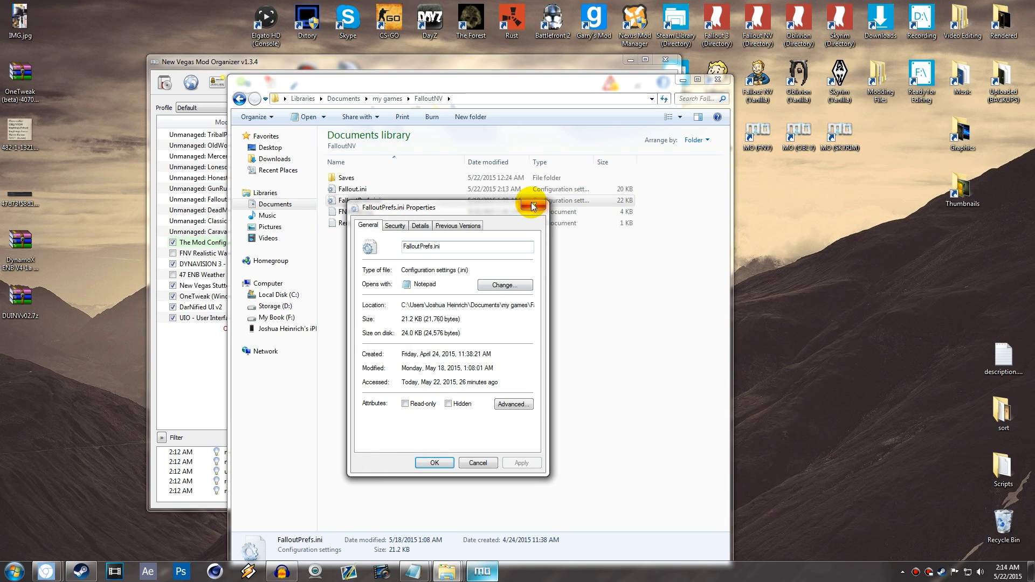
click(532, 203)
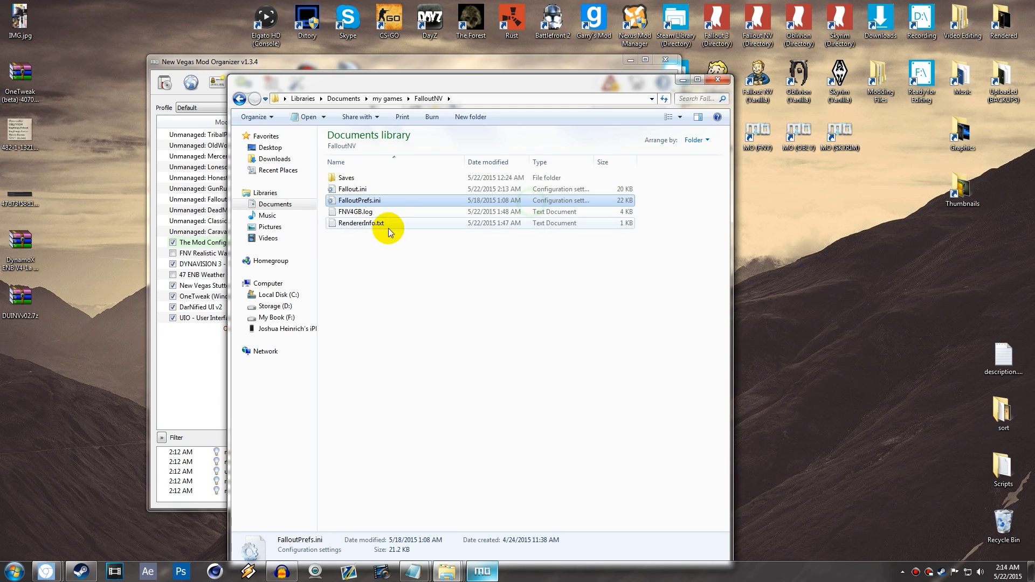
Open FalloutPrefs.ini in Notepad and search 'fon' to reach its [Fonts] section.
double_click(365, 204)
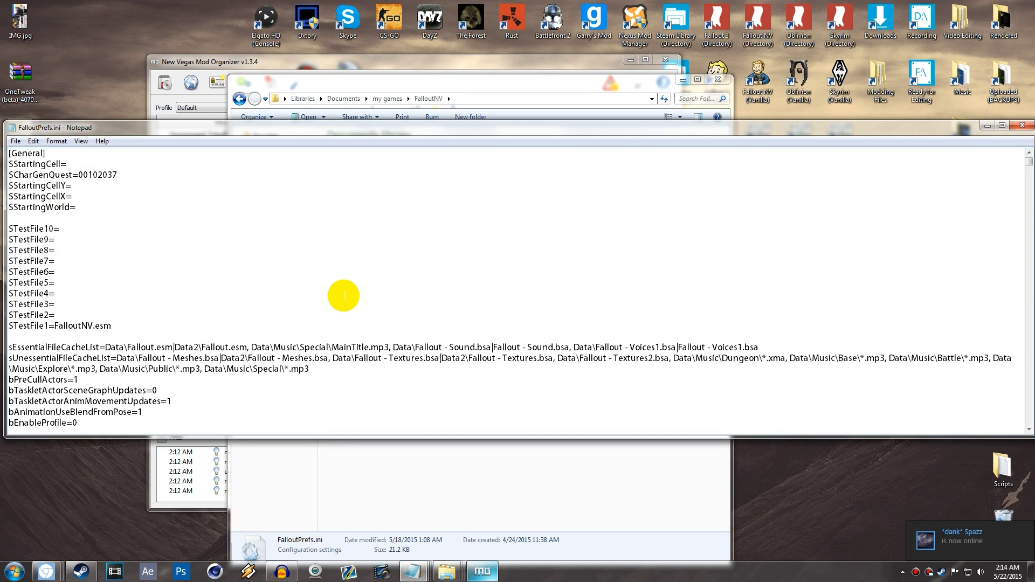
key(ctrl+f)
text(fonts)
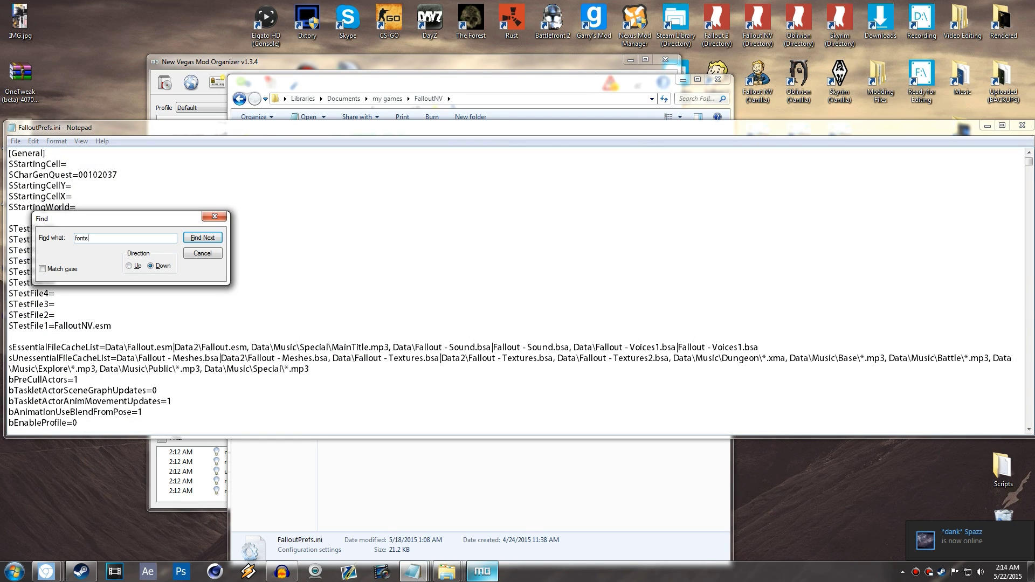
key(Return)
click(214, 217)
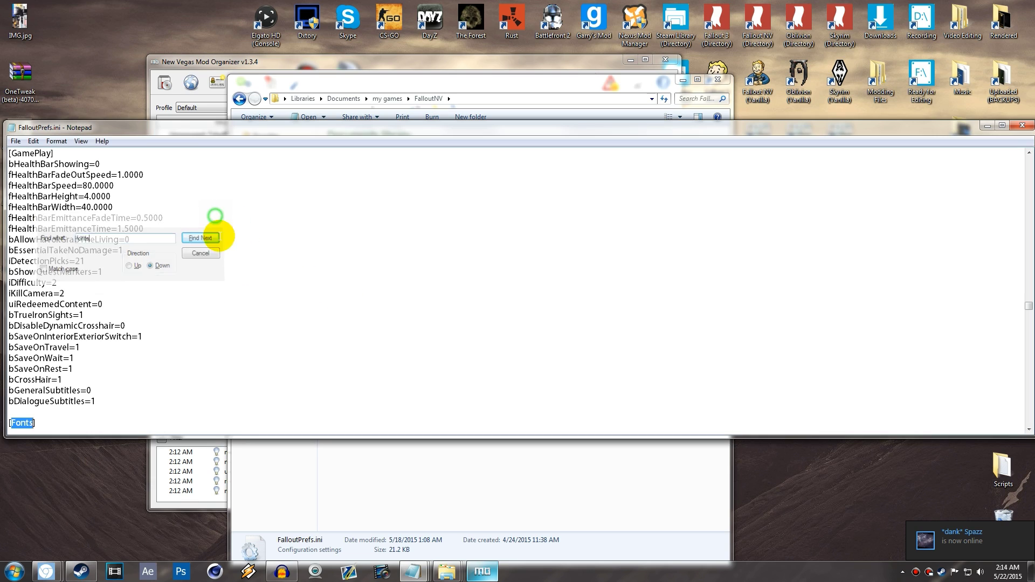
Select the [Fonts] font entries, then close FalloutPrefs.ini and the FalloutNV folder.
click(10, 201)
drag(12, 195, 242, 341)
click(261, 343)
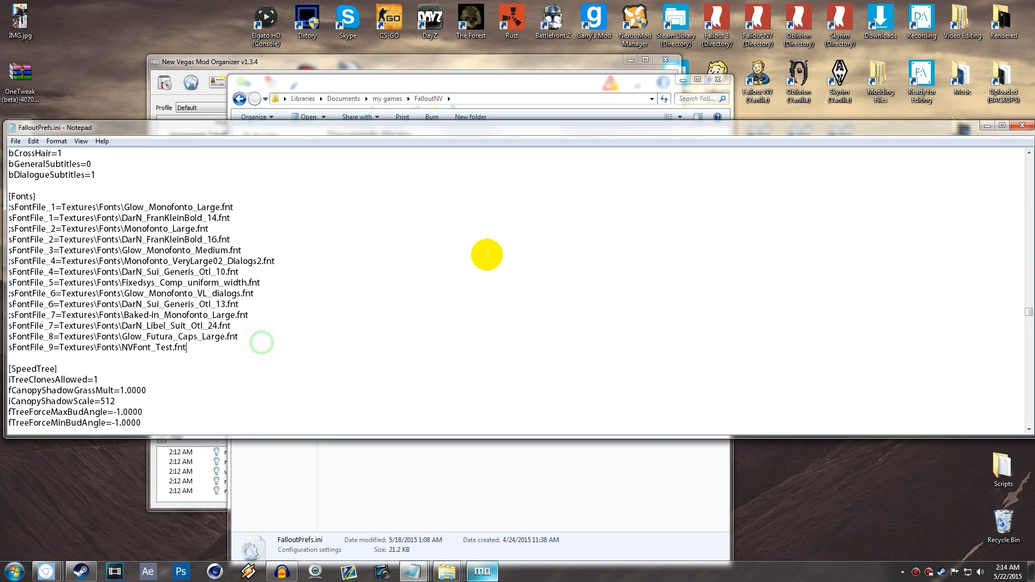
click(1021, 125)
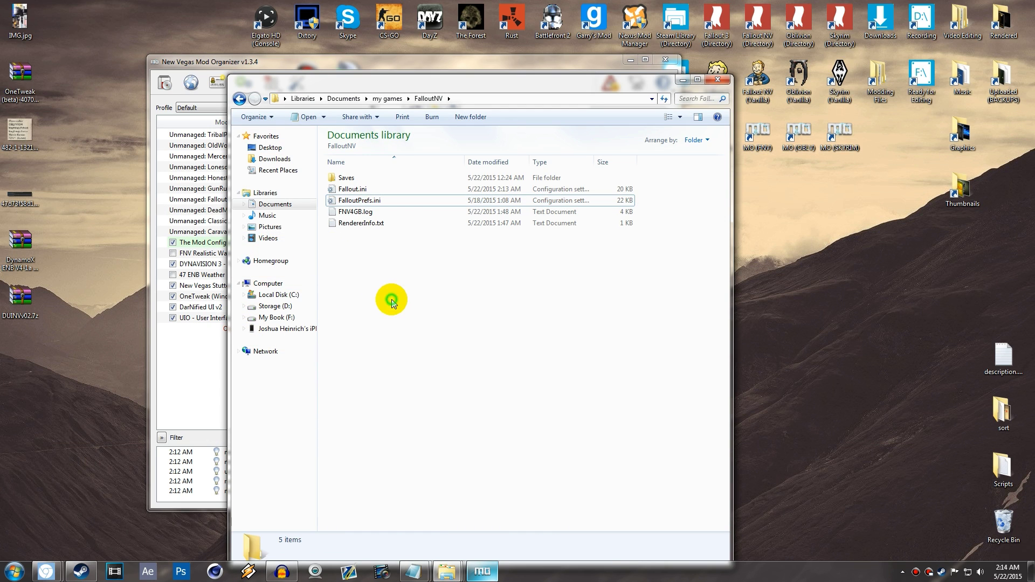
click(717, 79)
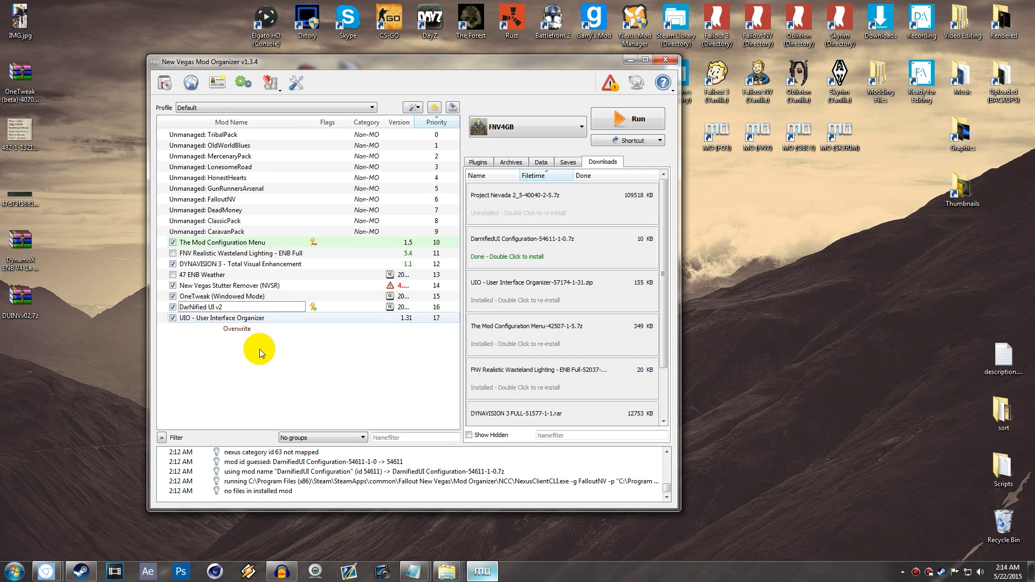
click(14, 570)
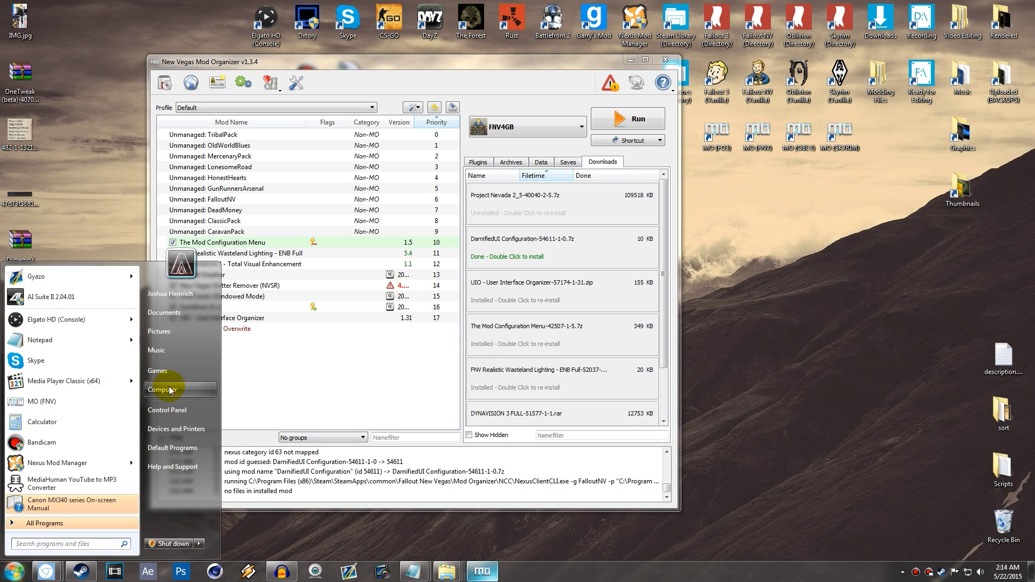
Open Fallout_default.ini from the Fallout New Vegas game folder in Notepad.
double_click(758, 25)
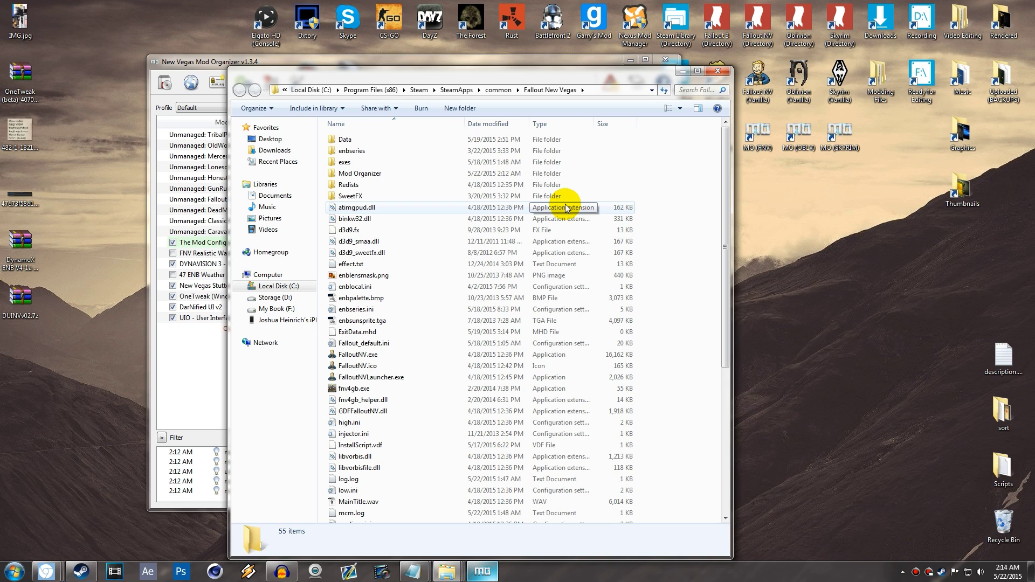
double_click(385, 345)
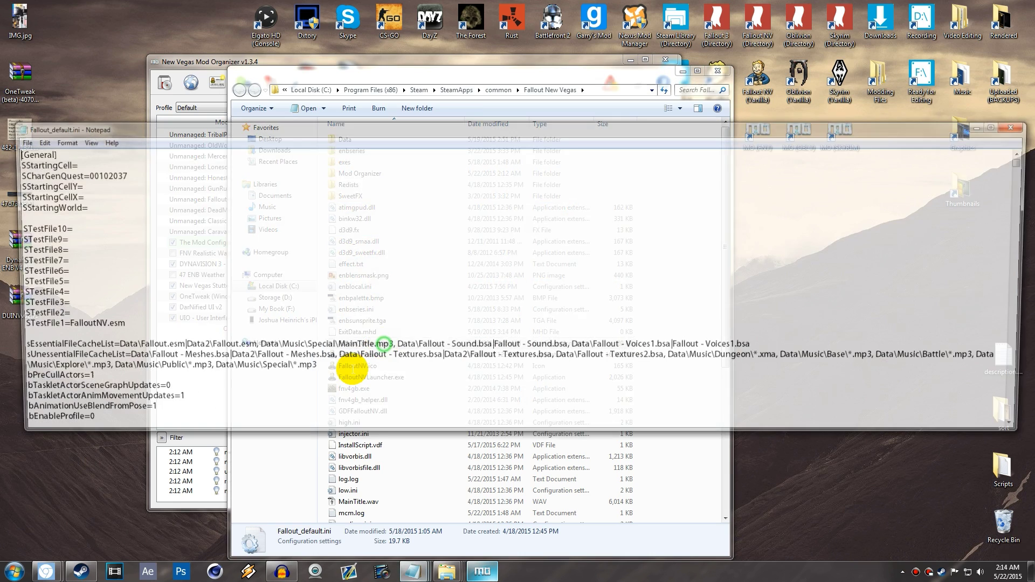
click(356, 217)
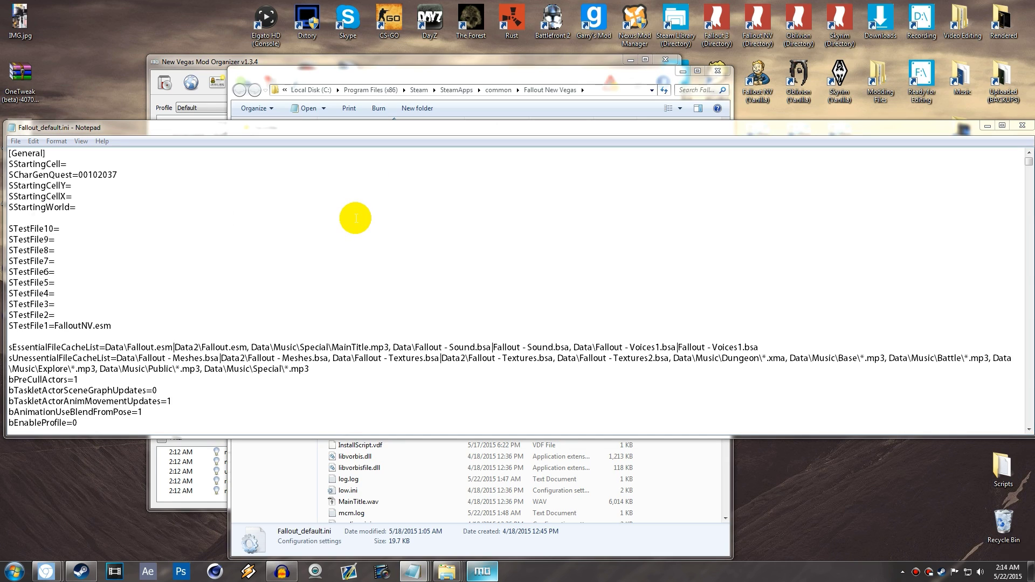
Search for 'Fo' to find the [Fonts] section, select its font list, and close Fallout_default.ini.
key(ctrl+f)
text(Fonts)
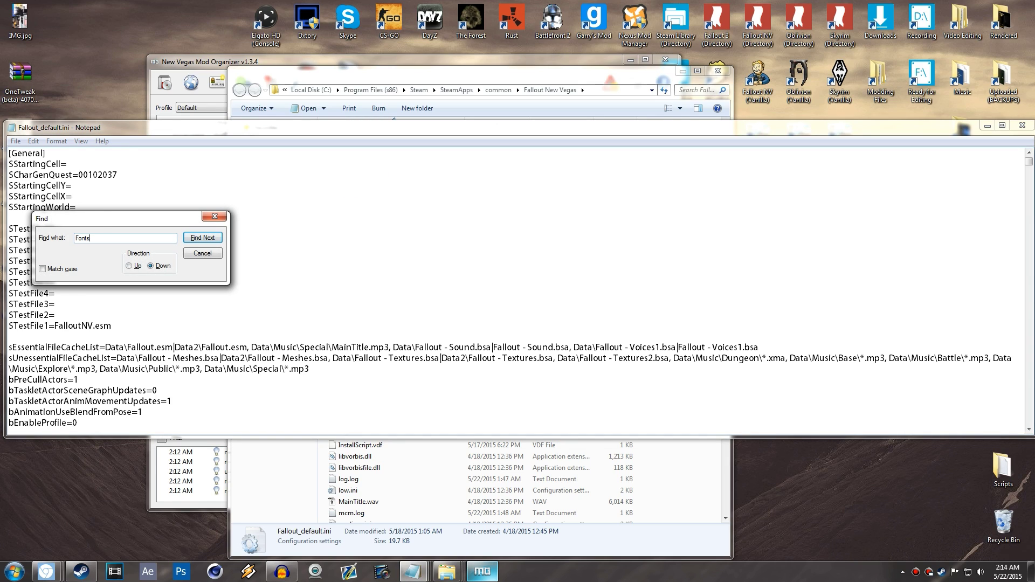
key(Return)
click(202, 237)
click(215, 216)
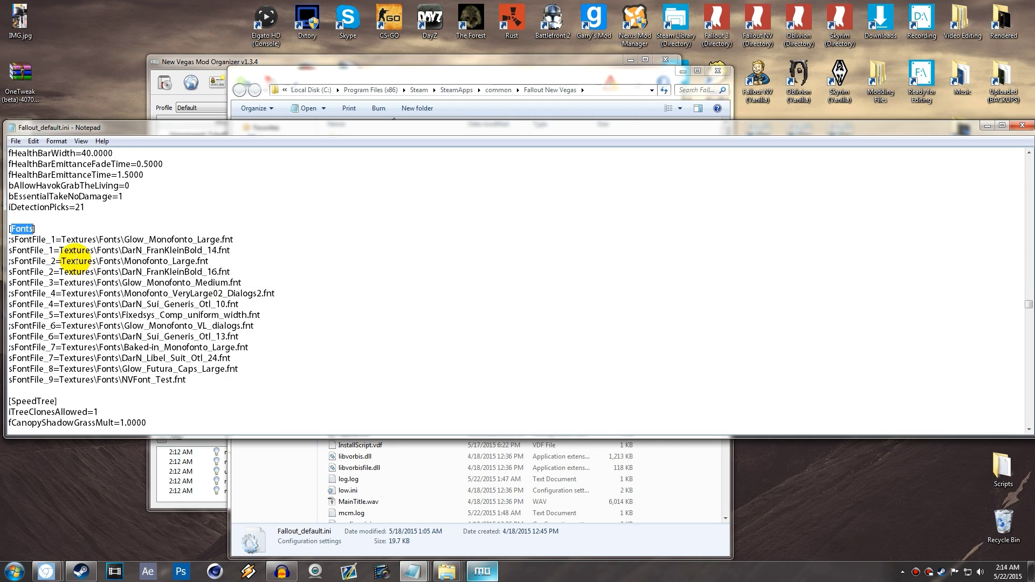
drag(10, 229, 224, 392)
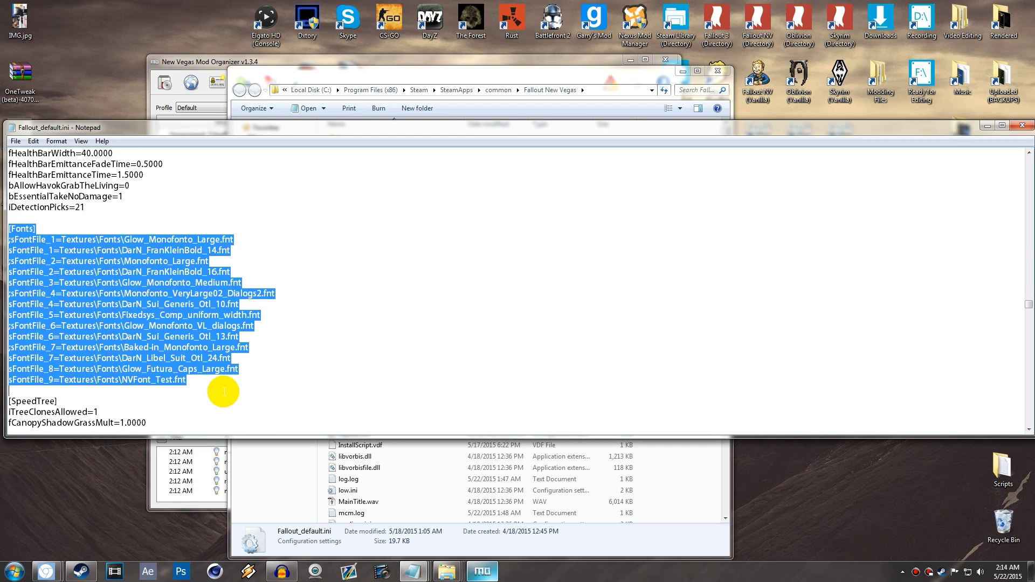
click(1021, 125)
click(690, 254)
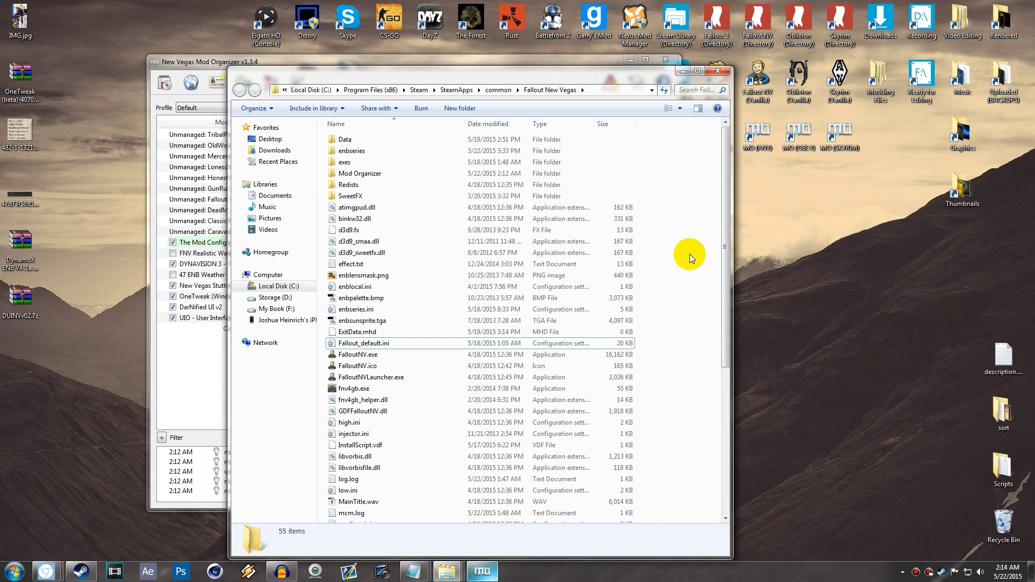
Browse to Fallout New Vegas\Mod Organizer\profiles\Default.
click(718, 71)
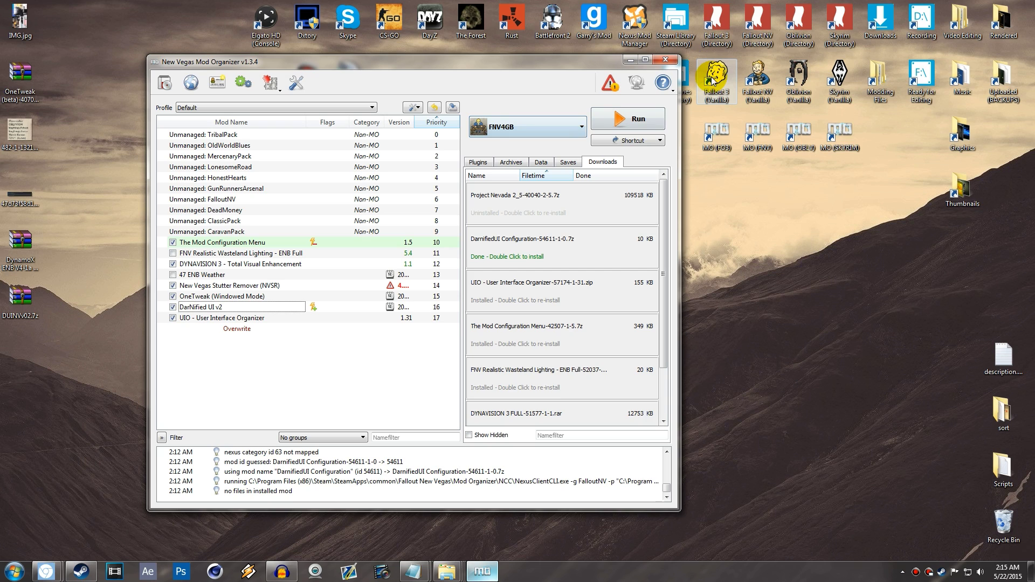
double_click(758, 29)
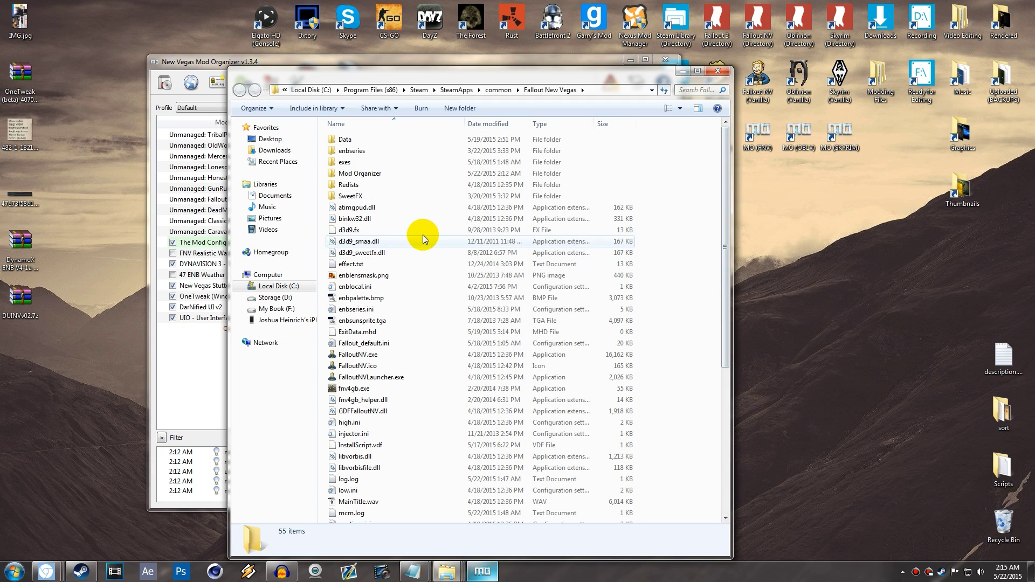
double_click(380, 175)
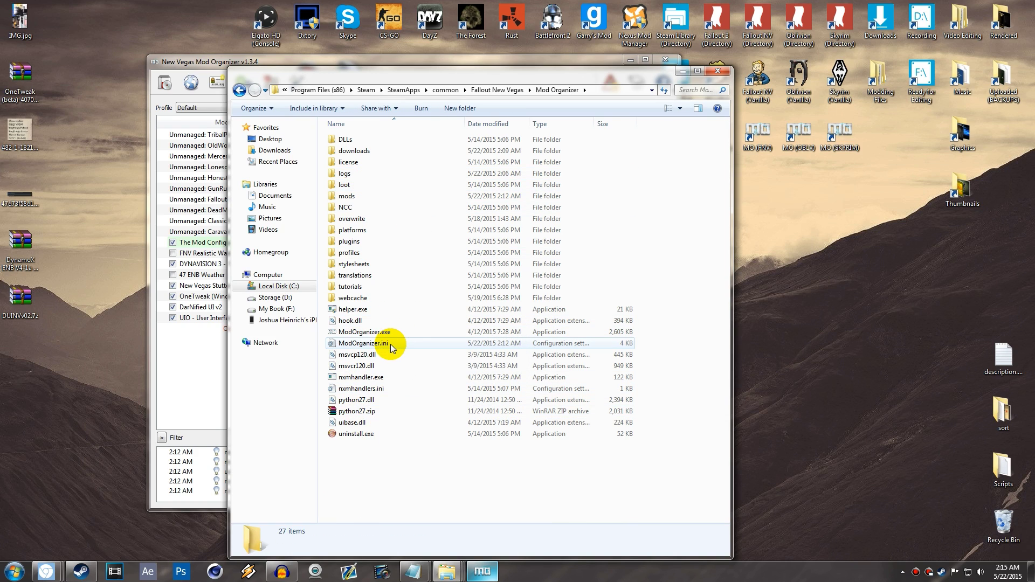
double_click(350, 252)
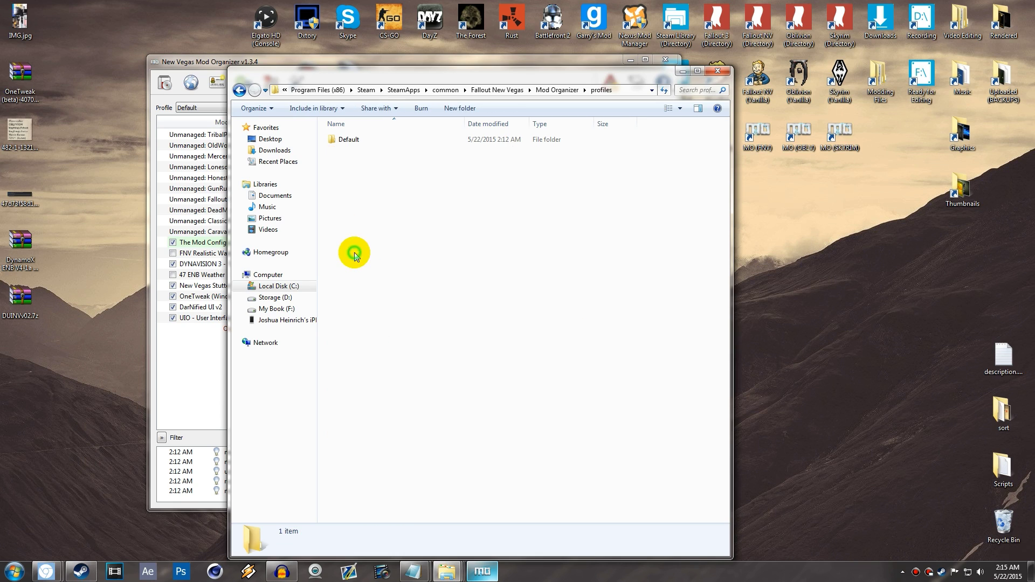
double_click(367, 141)
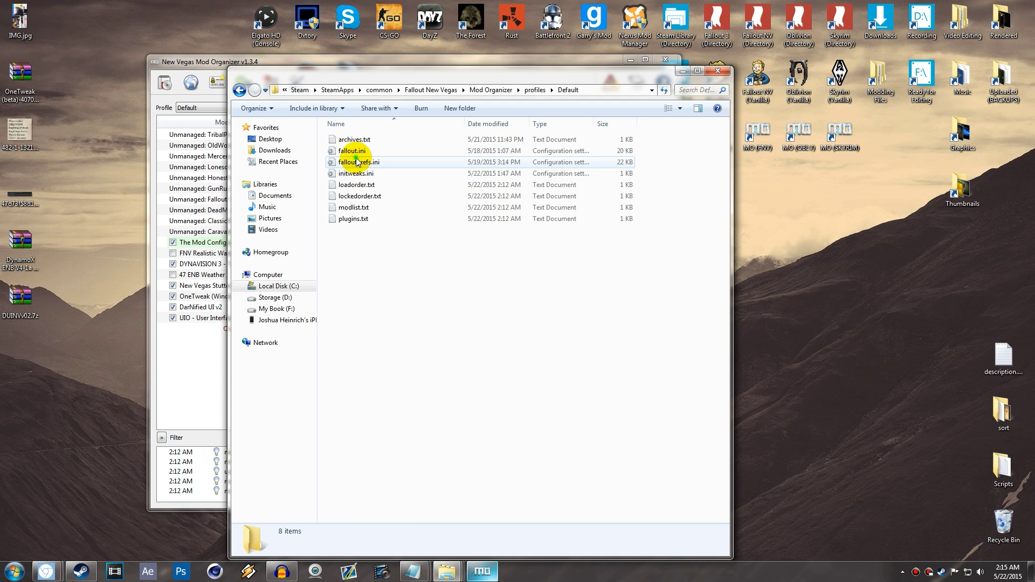
Open the profile's falloutprefs.ini, find 'fonts' to check [Fonts], then close it.
double_click(357, 162)
key(ctrl+f)
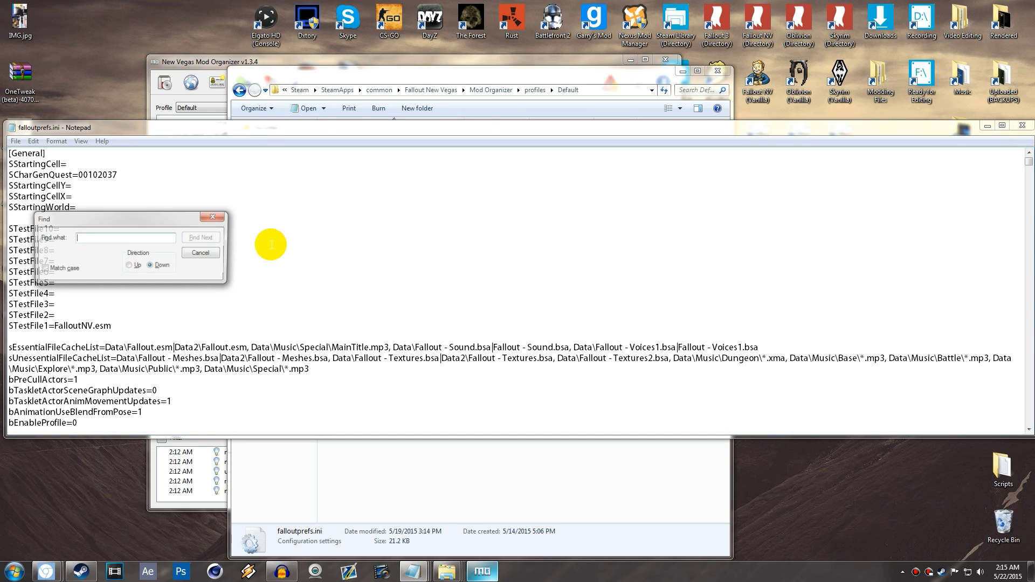
text(fonts)
key(Return)
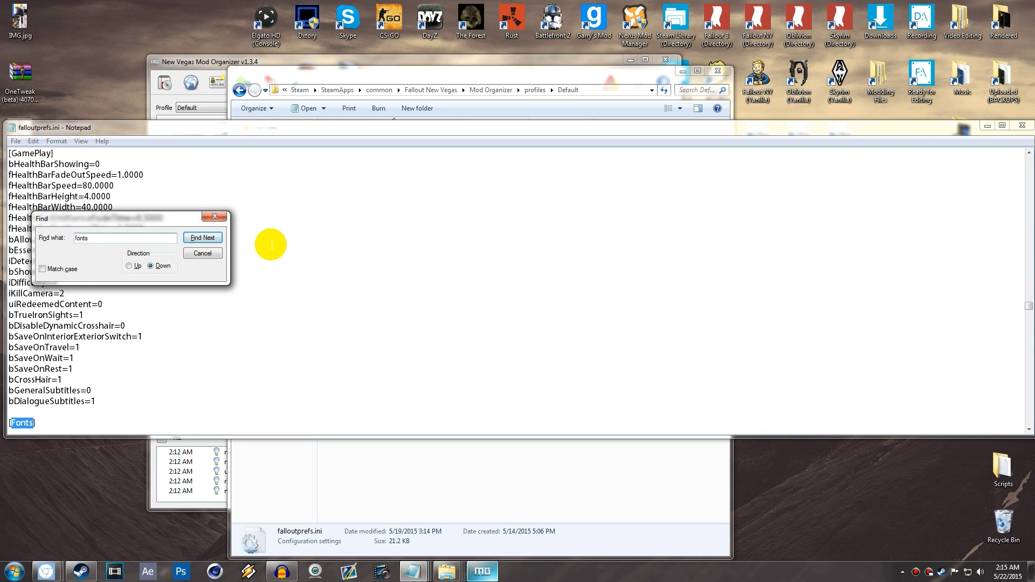
click(214, 216)
scroll(210, 286, down, 9)
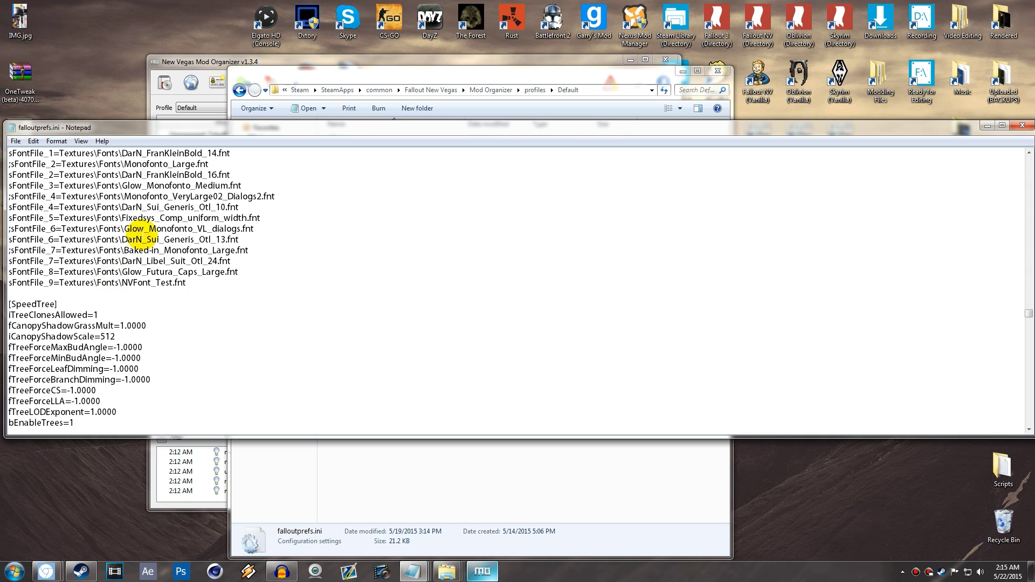
scroll(141, 233, up, 3)
click(95, 260)
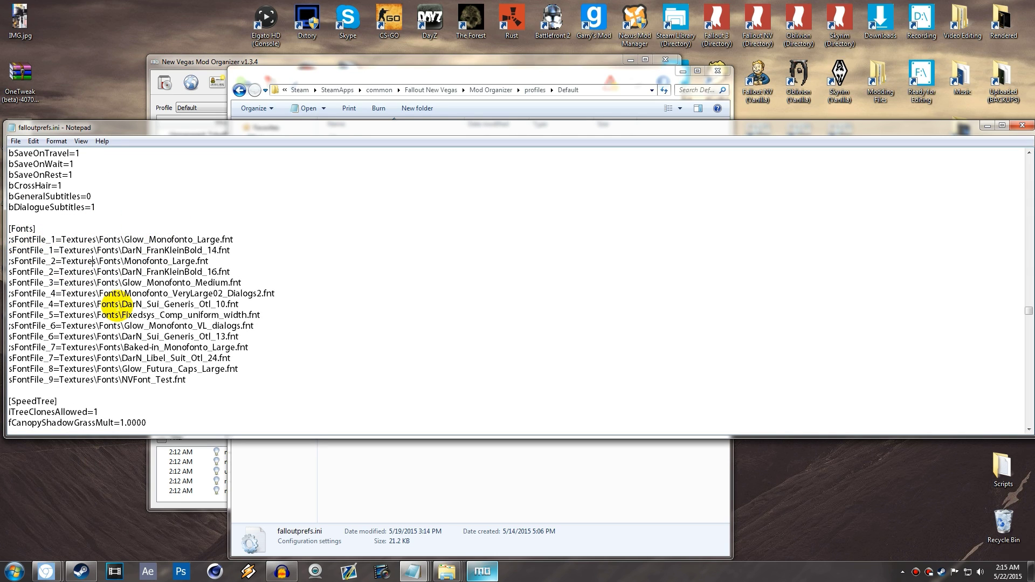
click(1022, 125)
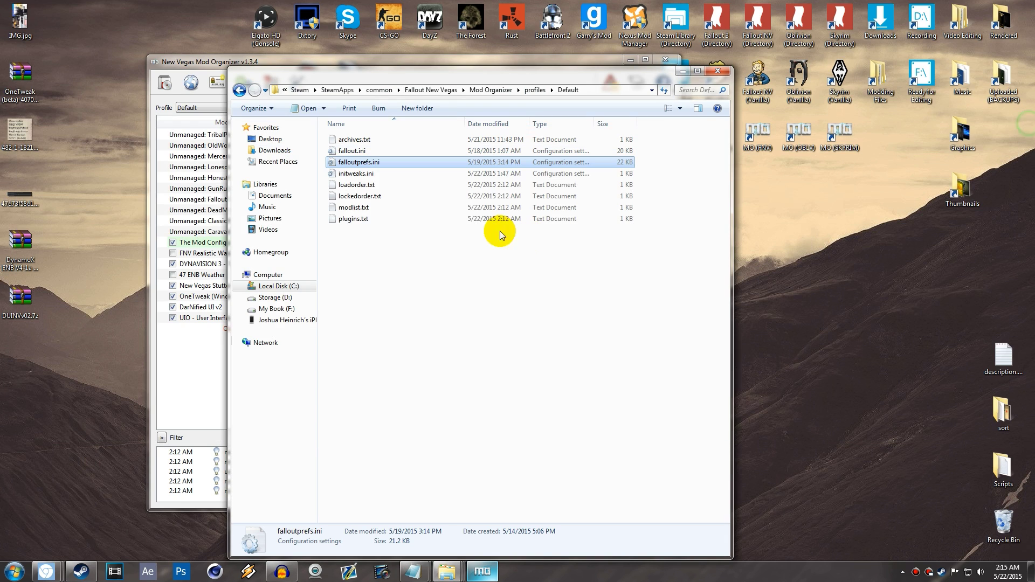
Open the profile's fallout.ini, find 'fonts', select the [Fonts] font block, then close it.
click(358, 153)
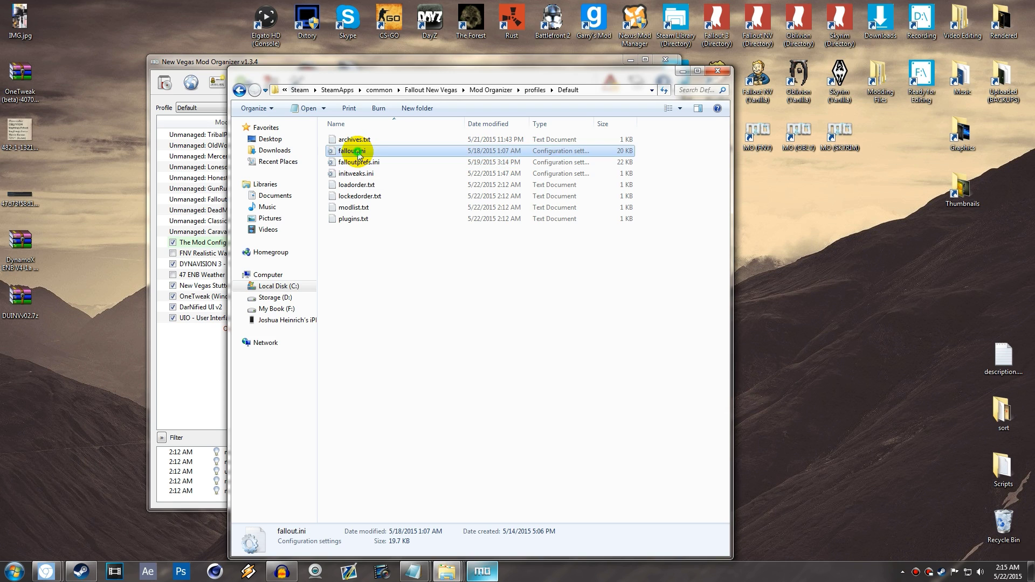
double_click(358, 153)
key(ctrl+f)
text(fonts)
key(Return)
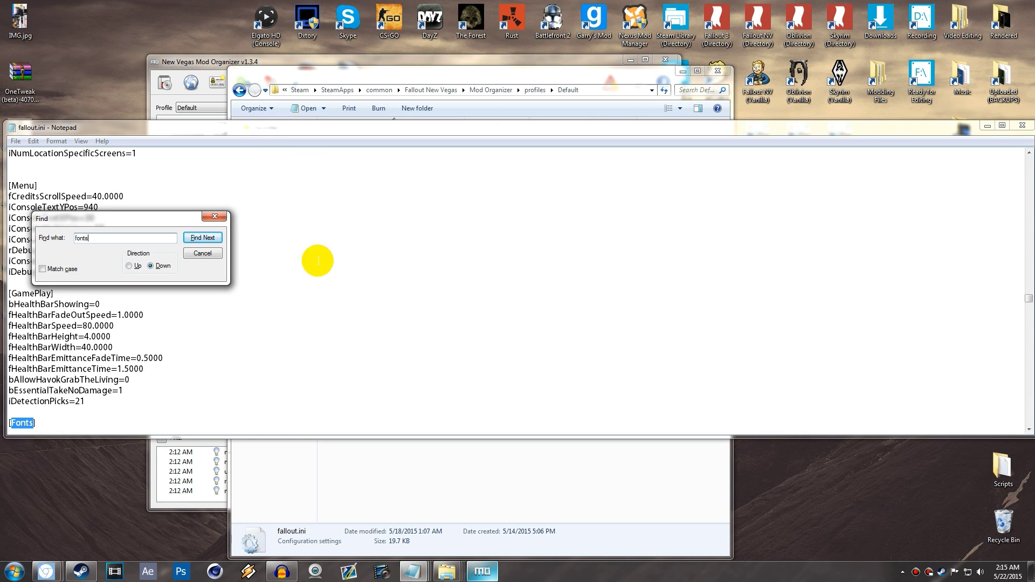
click(214, 217)
scroll(139, 307, down, 5)
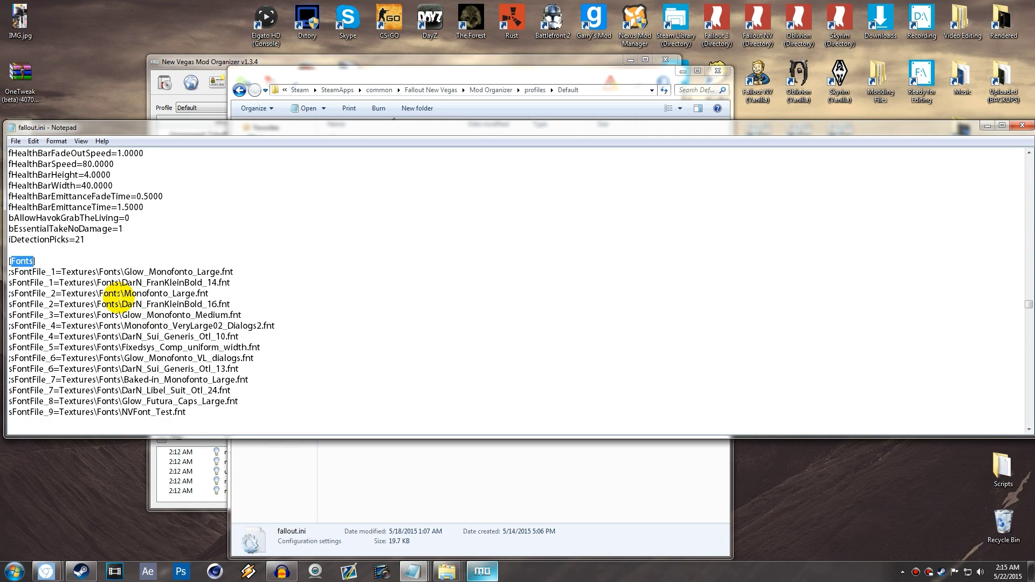
scroll(139, 302, down, 1)
click(92, 250)
drag(9, 228, 295, 375)
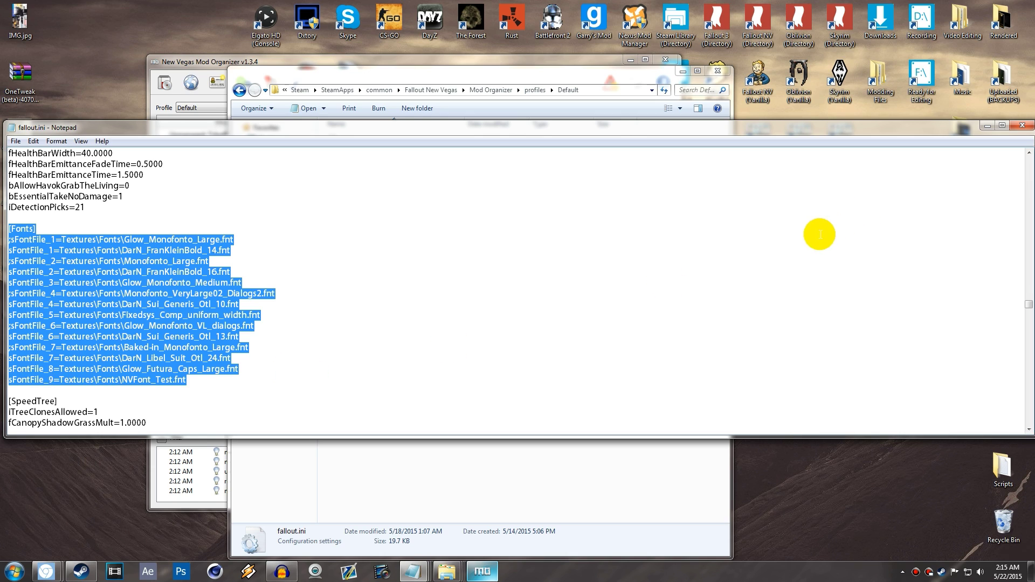
click(818, 232)
click(1020, 125)
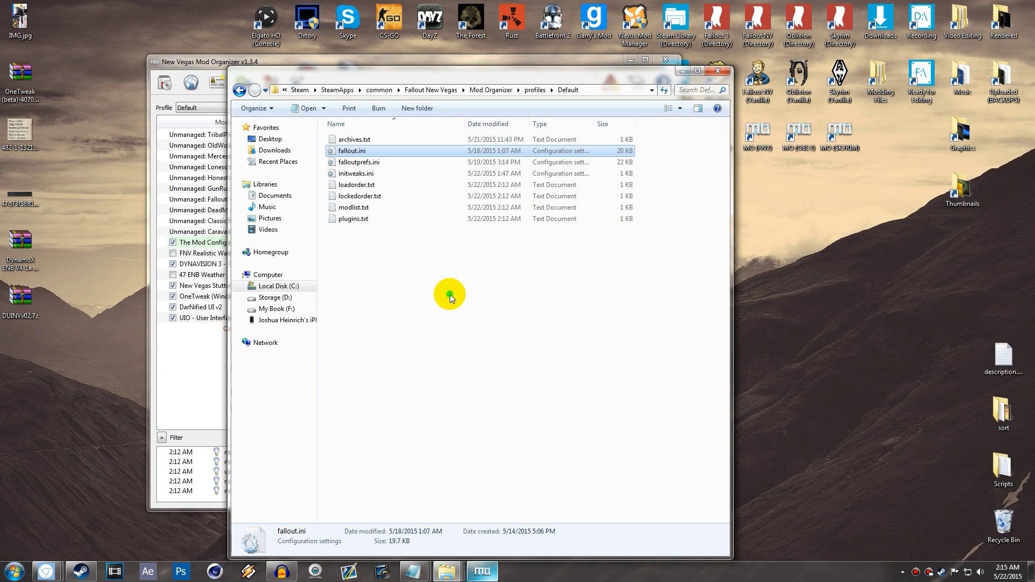
click(448, 293)
Close the profile folder and read the One HUD - oHUD mod page description in Chrome.
click(720, 72)
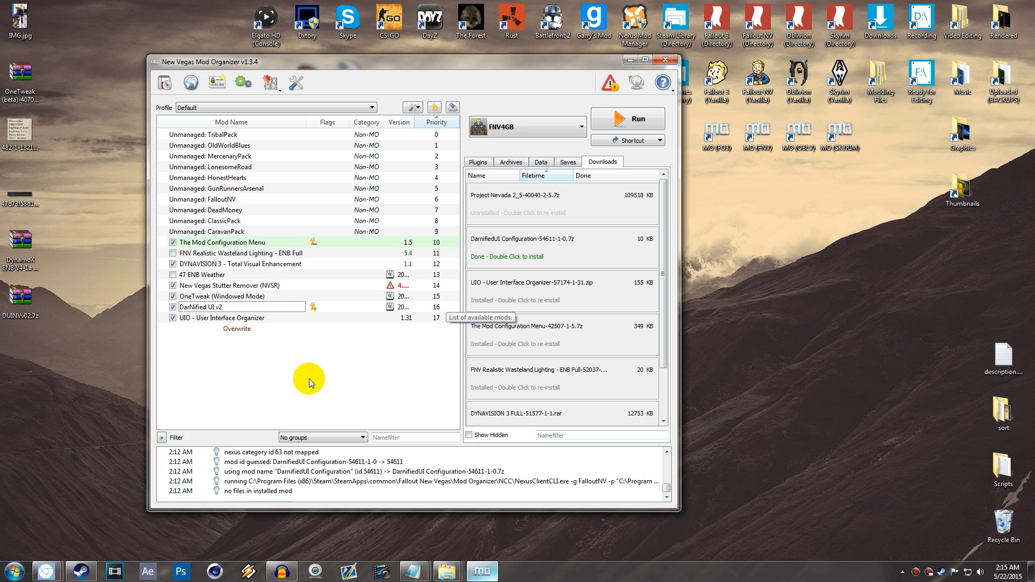
mouse_move(46, 571)
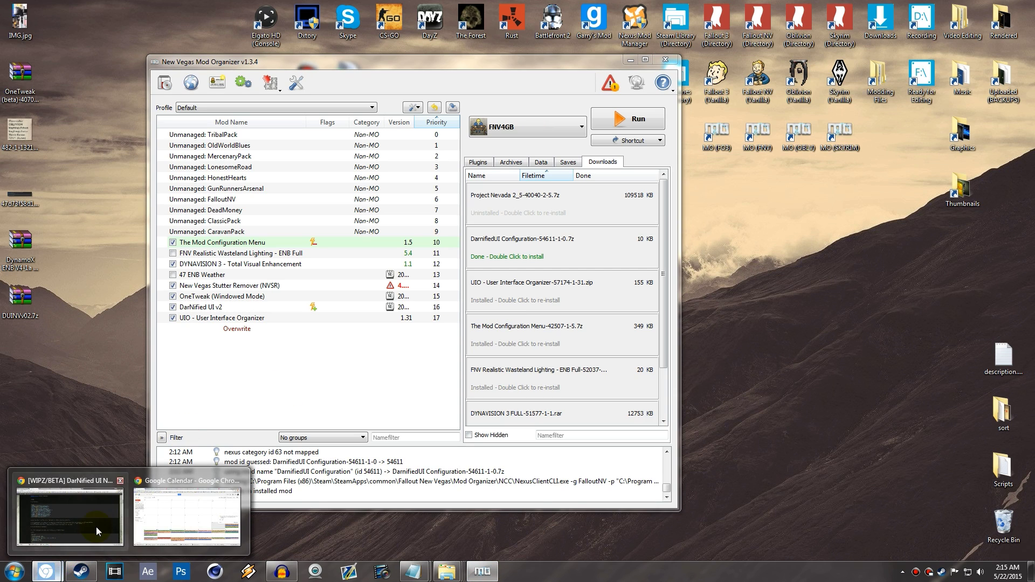
click(97, 531)
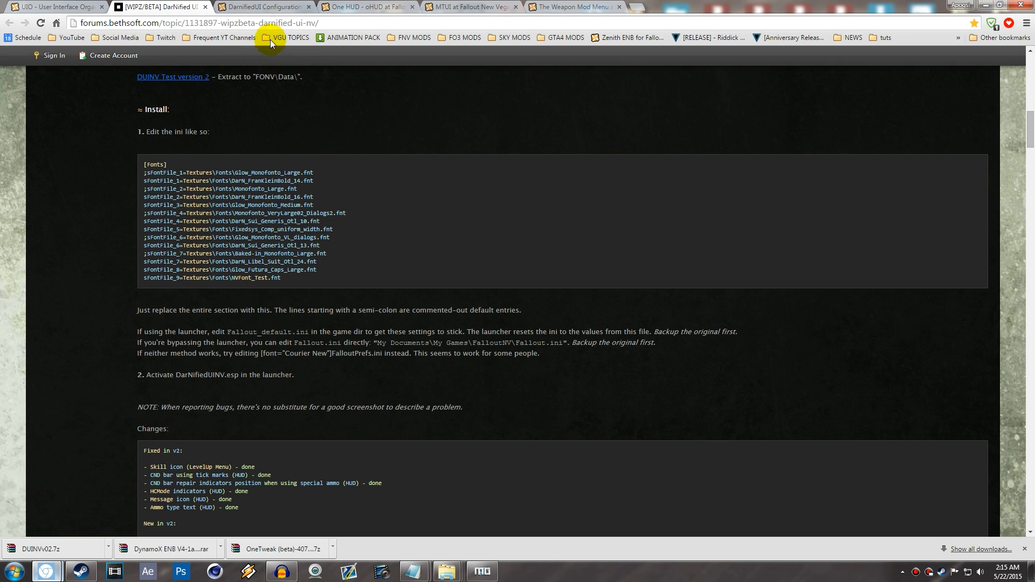
click(361, 8)
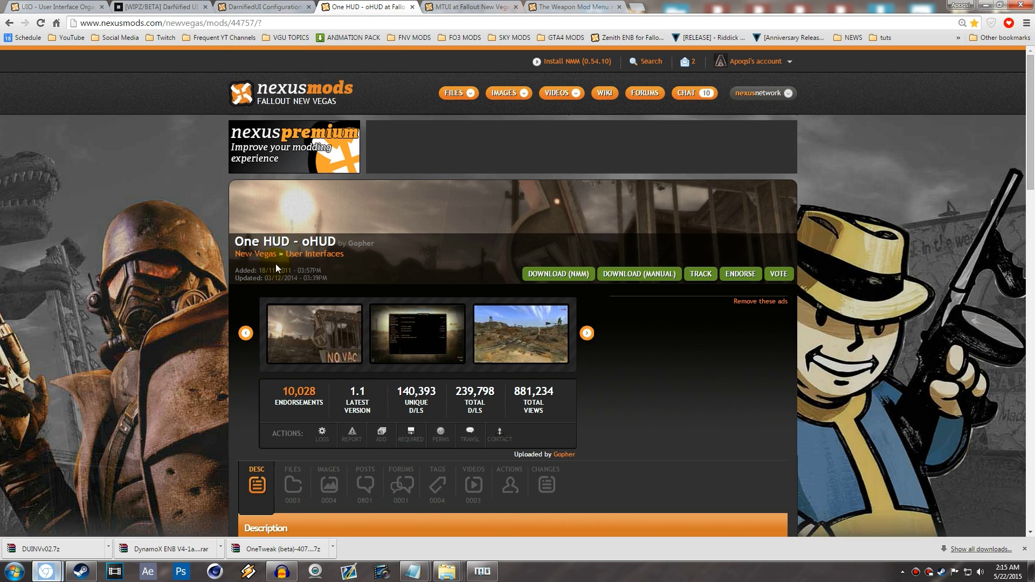
scroll(189, 300, down, 5)
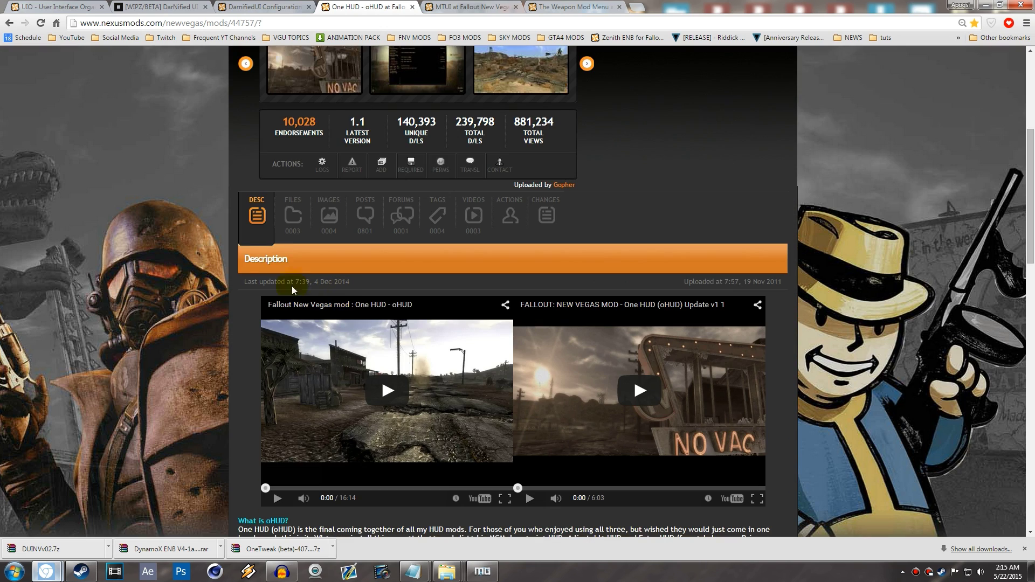
scroll(202, 268, down, 4)
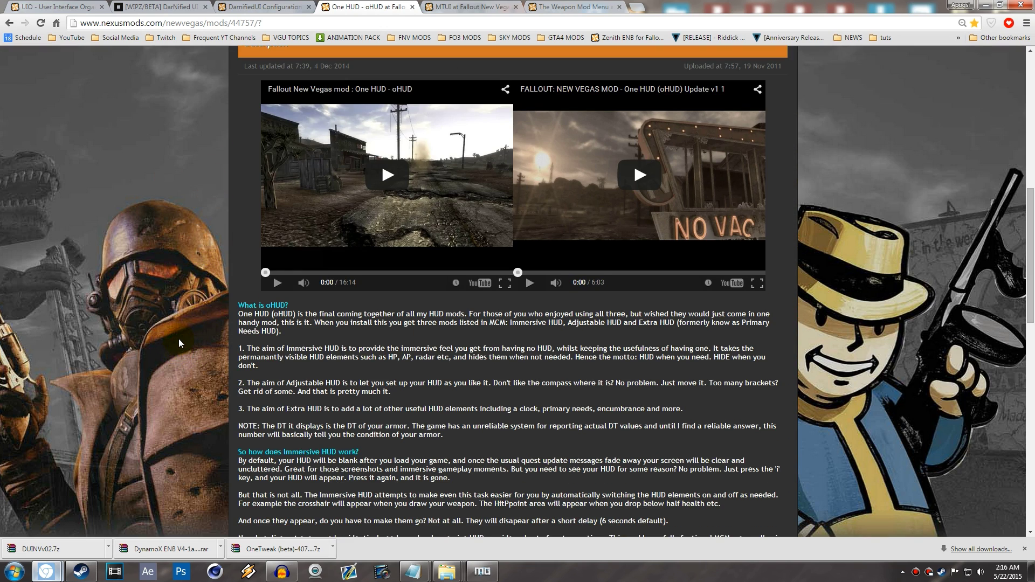
scroll(192, 348, down, 2)
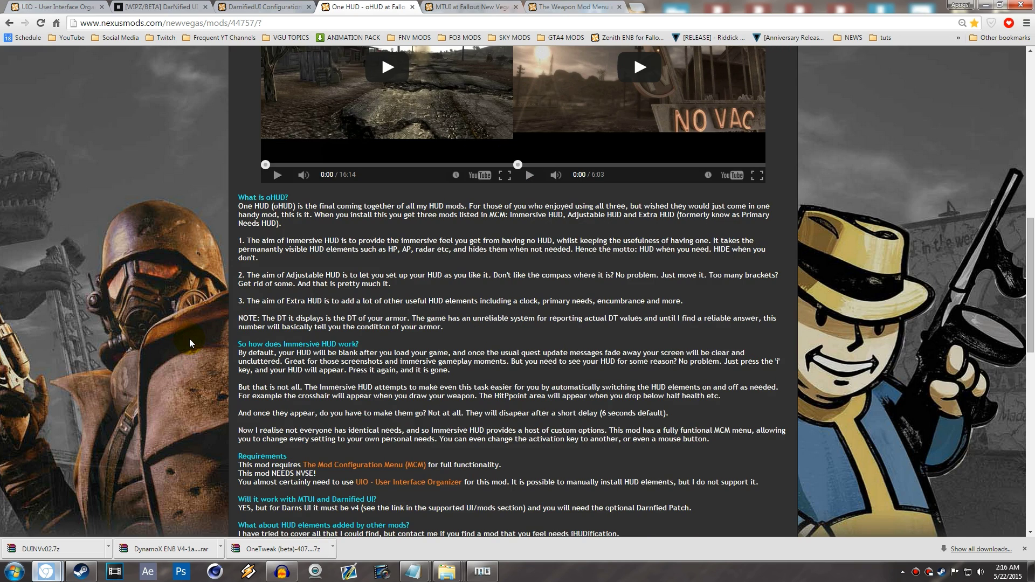
scroll(184, 324, down, 3)
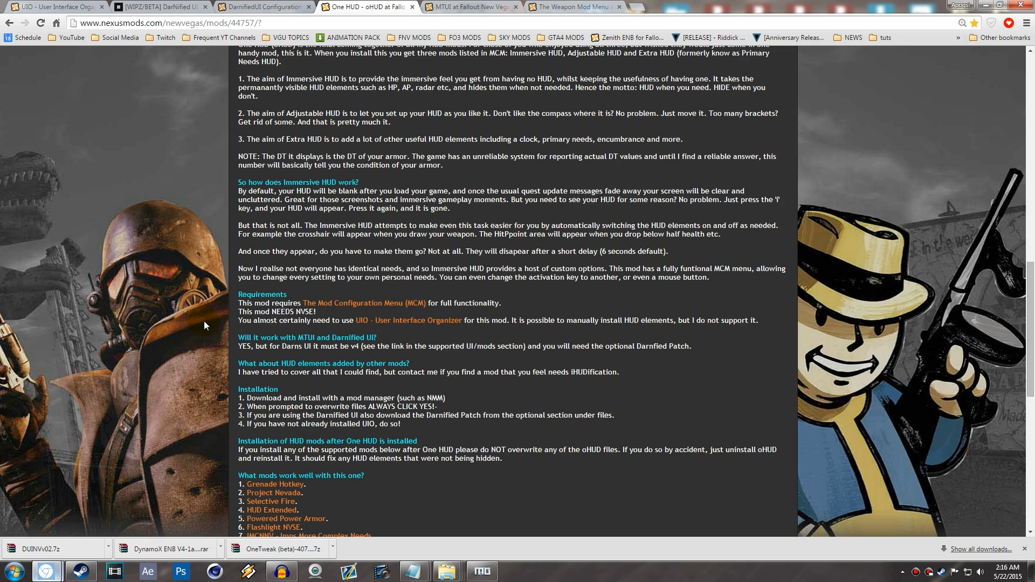
scroll(205, 321, up, 10)
On the FILES tab, download the One HUD main file and Darnified Patch with the manager.
click(311, 350)
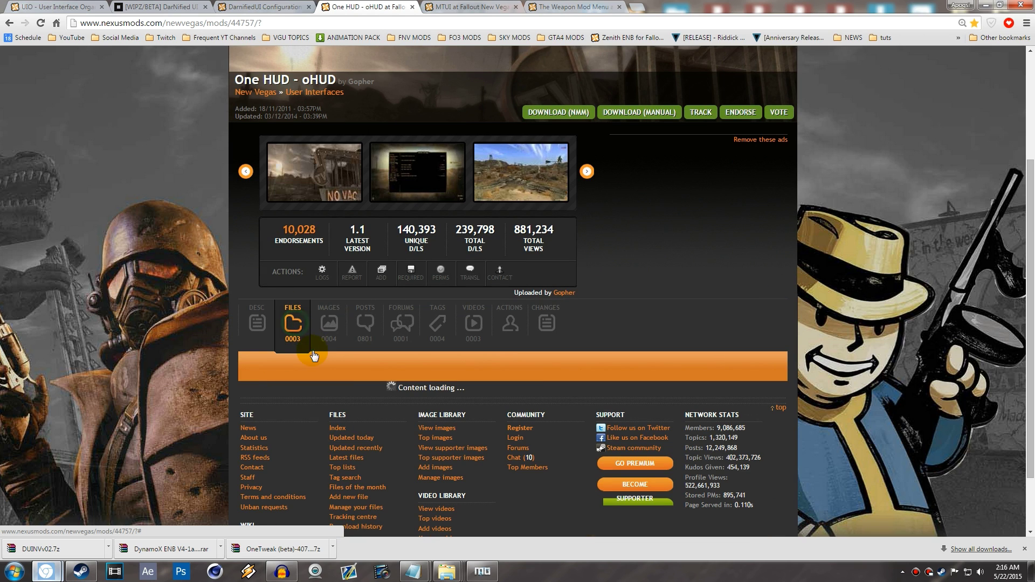
scroll(157, 269, down, 2)
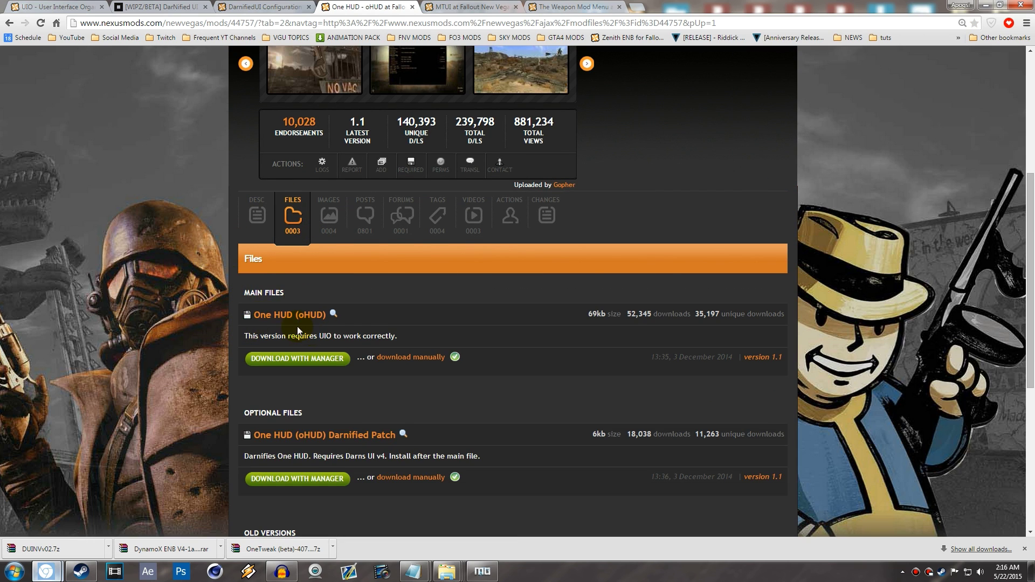
scroll(297, 329, down, 1)
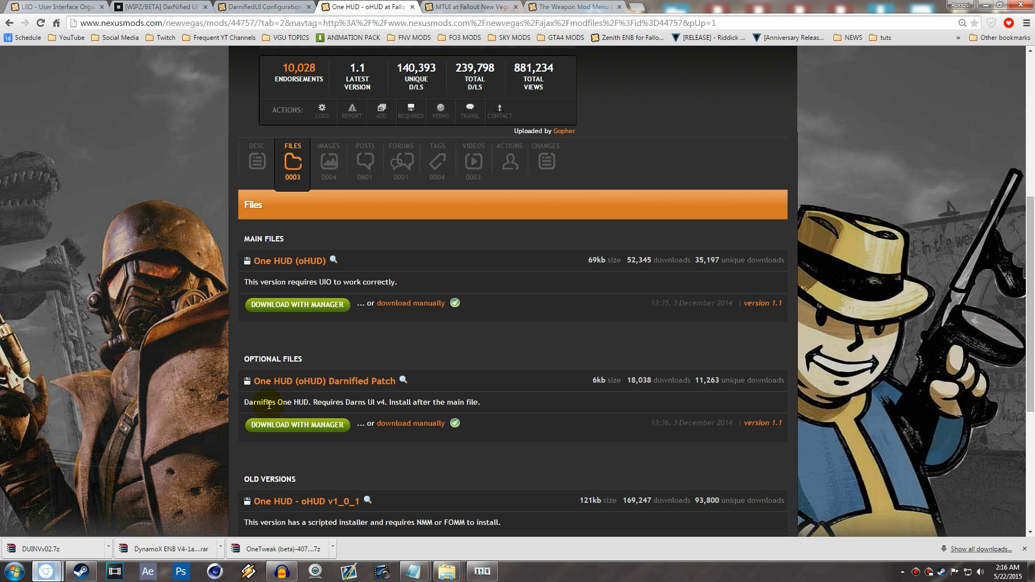
scroll(268, 405, down, 2)
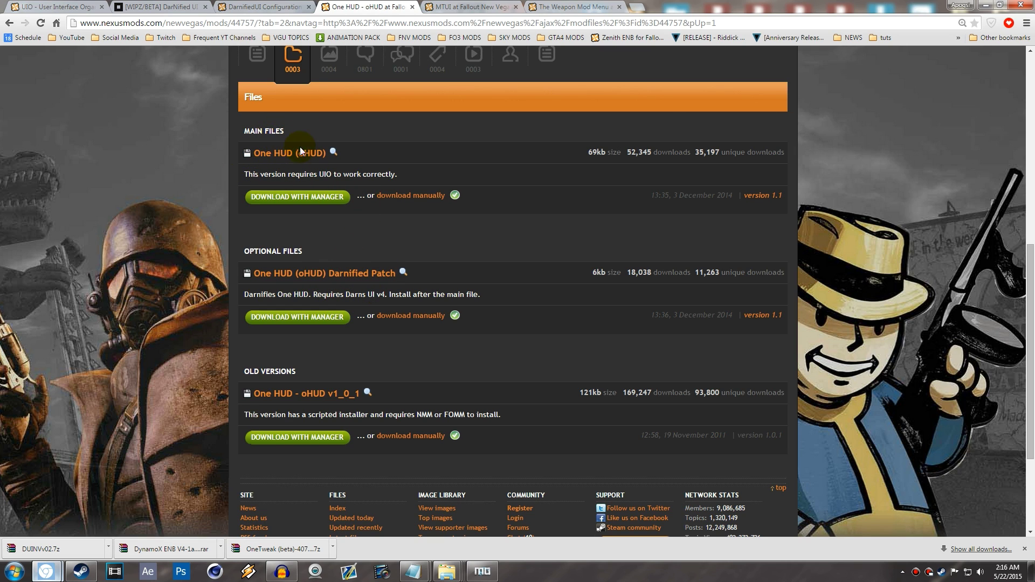
click(295, 202)
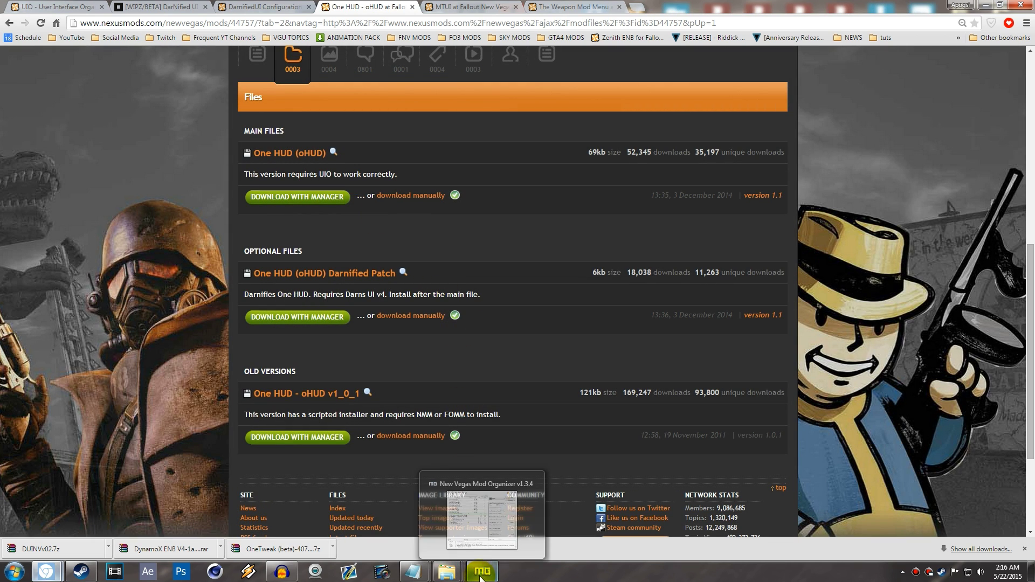
click(310, 317)
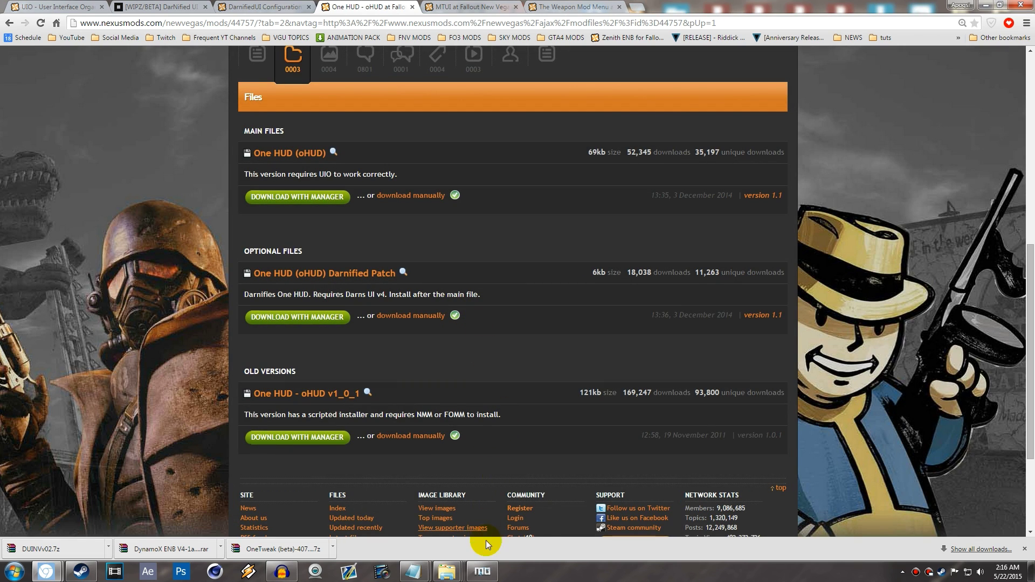
Install the One HUD download manually as One HUD - oHUD and enable it.
click(482, 571)
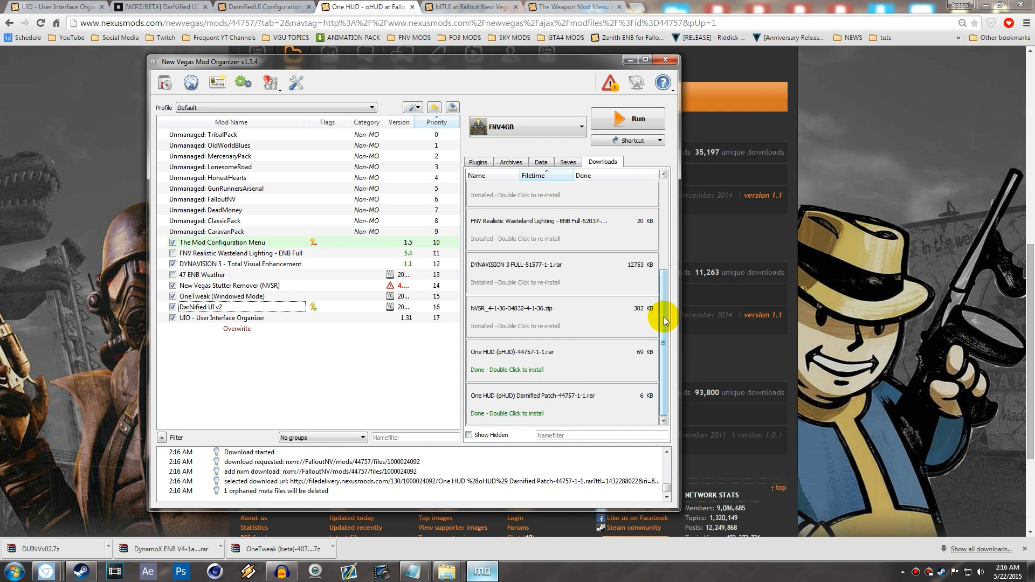
double_click(517, 364)
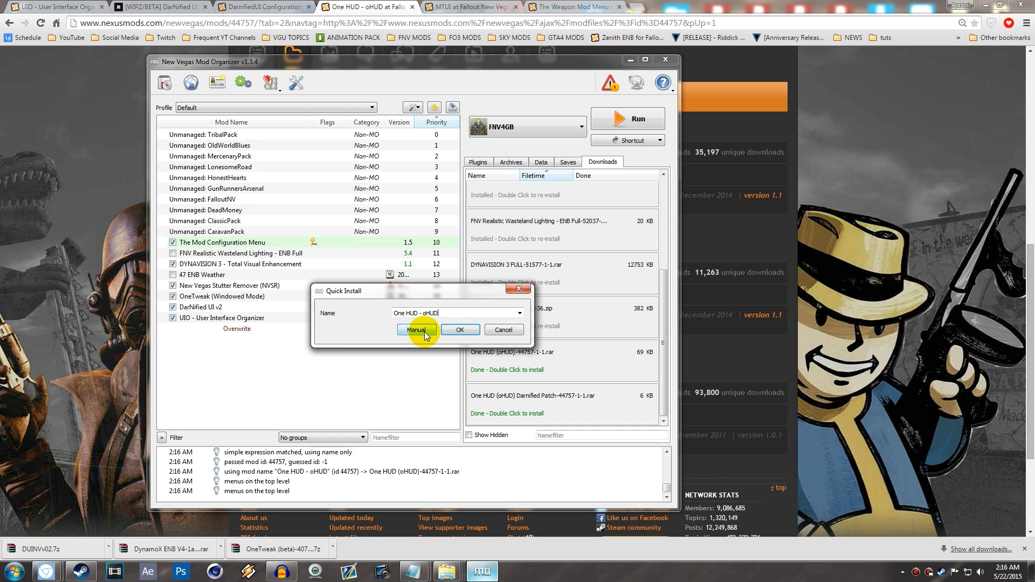
click(425, 333)
click(492, 420)
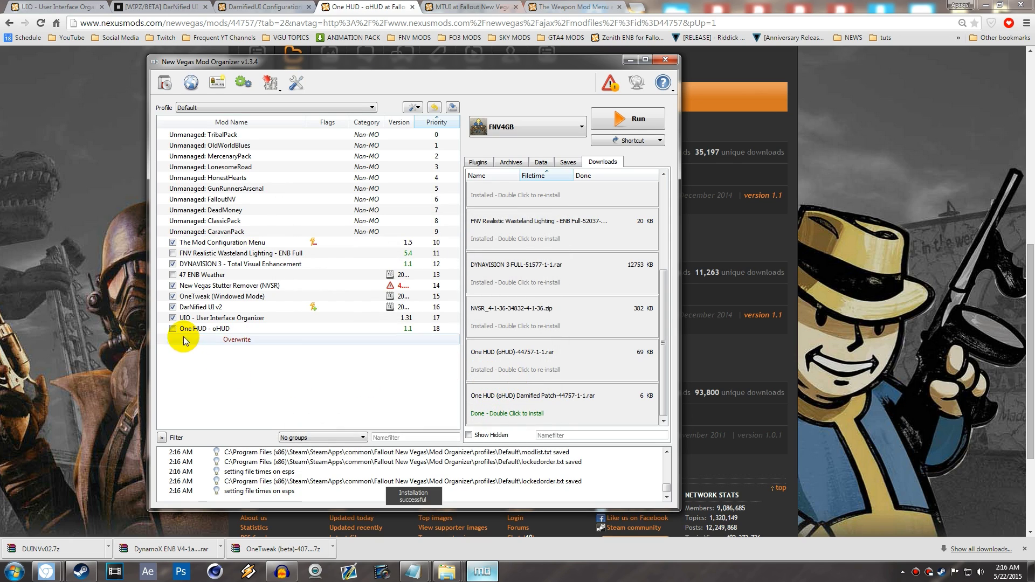
click(173, 328)
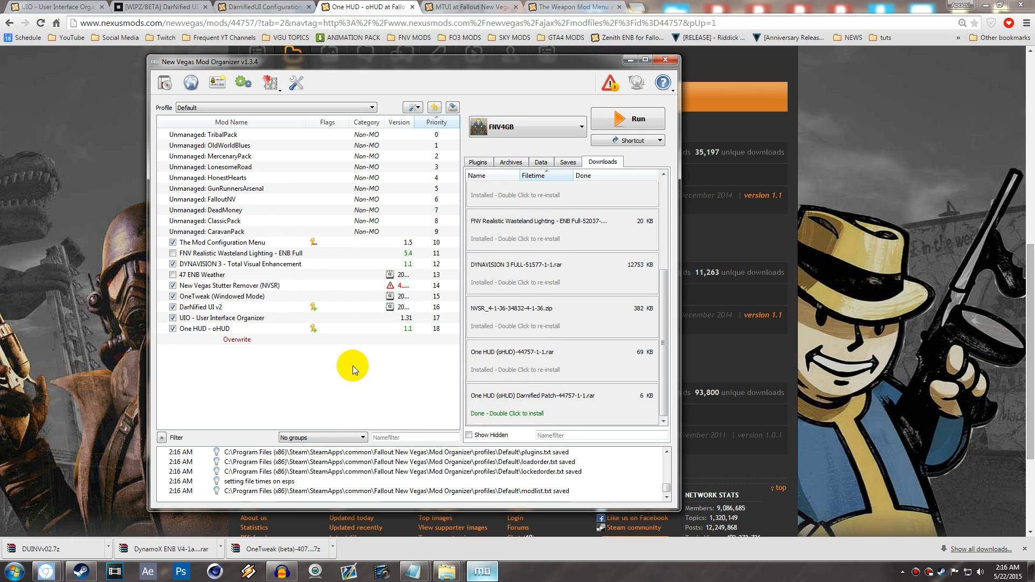
Install the Darnified Patch manually, merge it into One HUD - oHUD, and move it above UIO.
double_click(525, 402)
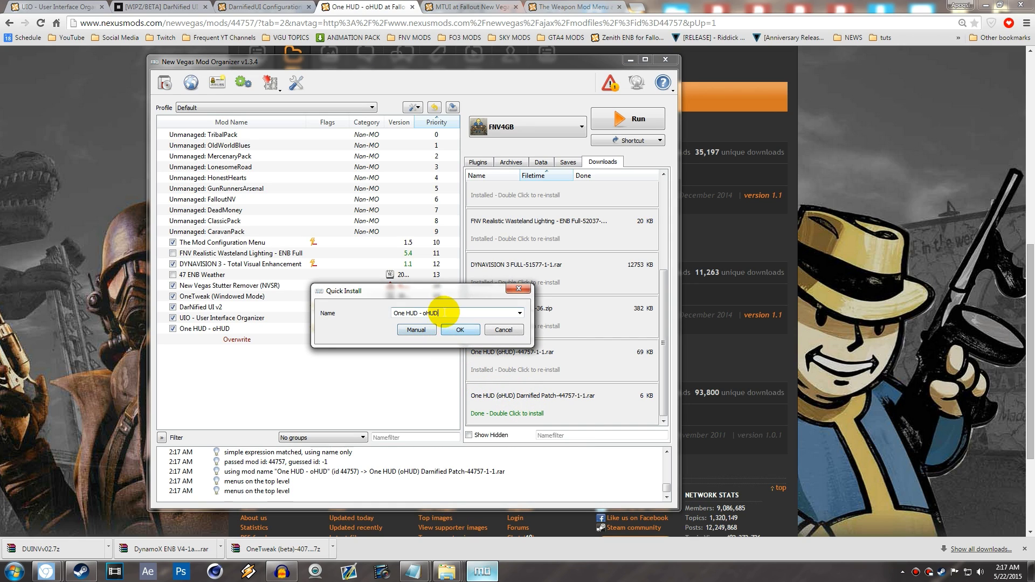
click(425, 331)
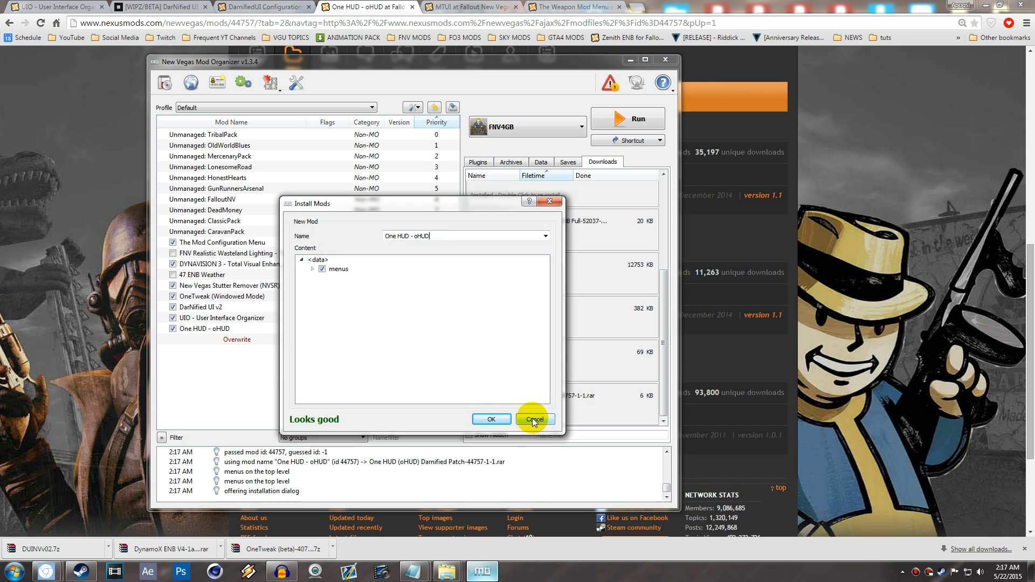
click(487, 419)
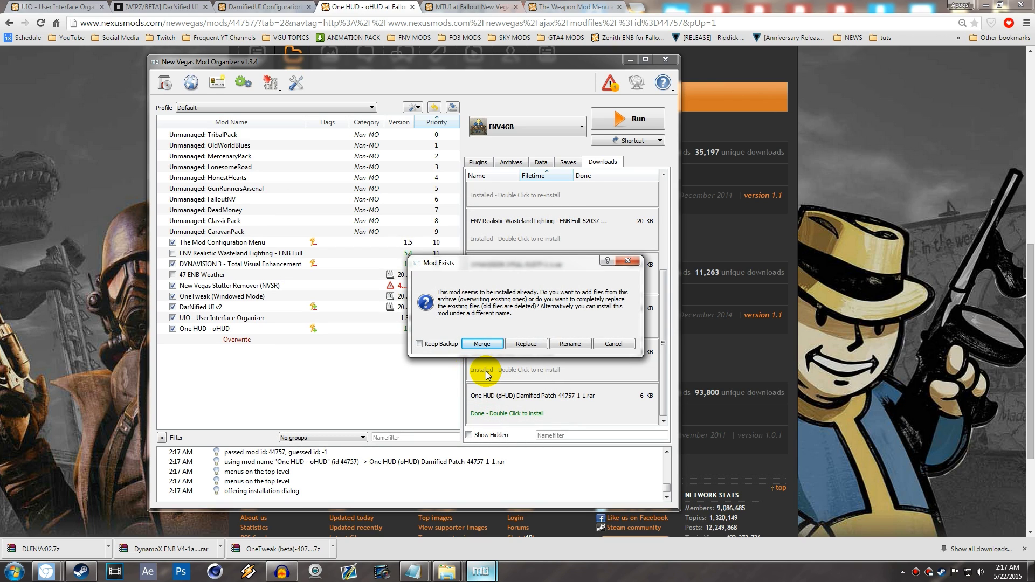
click(492, 345)
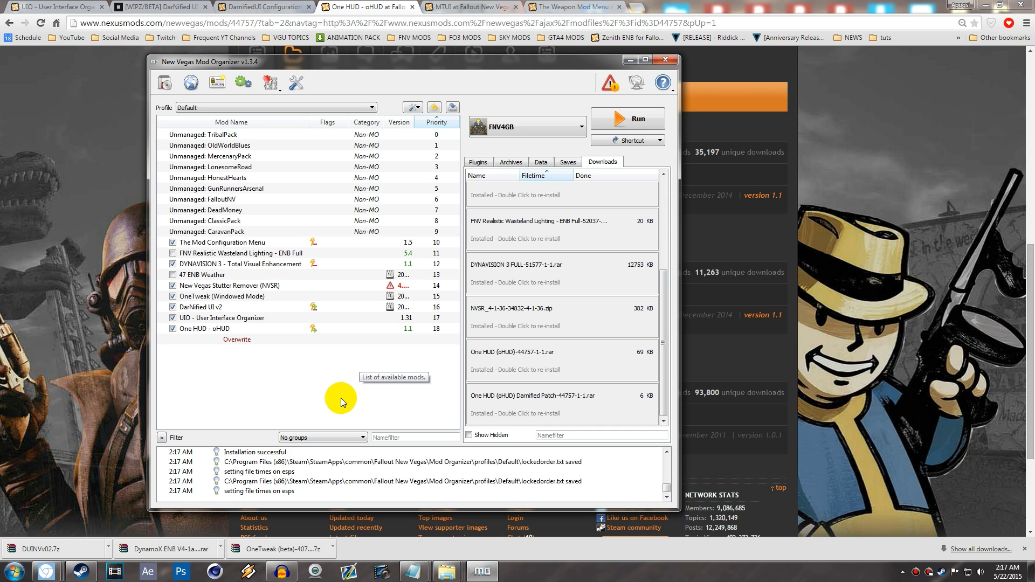
drag(217, 329, 221, 312)
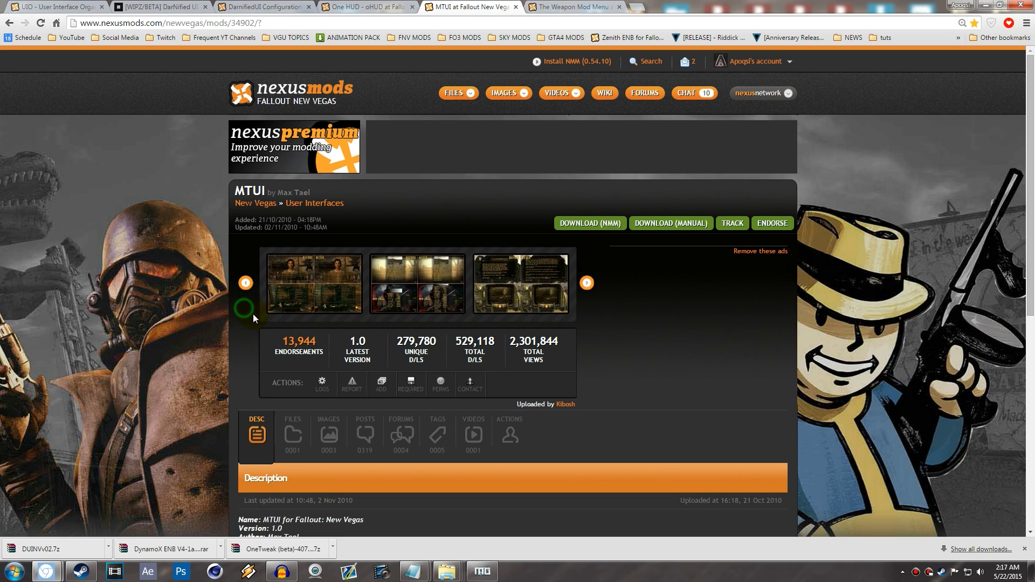
Preview the first and second MTUI before/after screenshots enlarged, then close them.
click(327, 308)
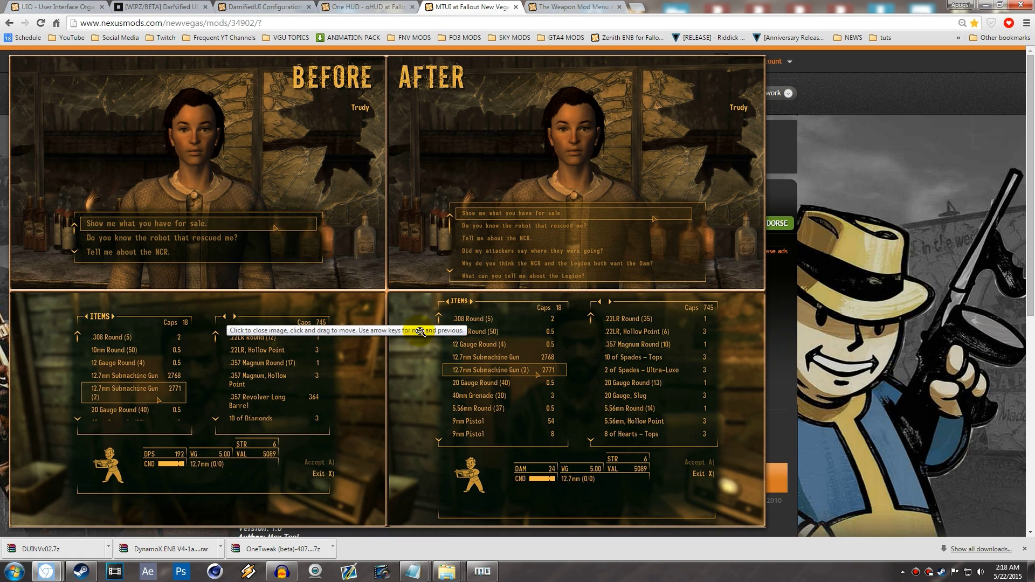
drag(452, 331, 468, 333)
click(468, 334)
click(444, 388)
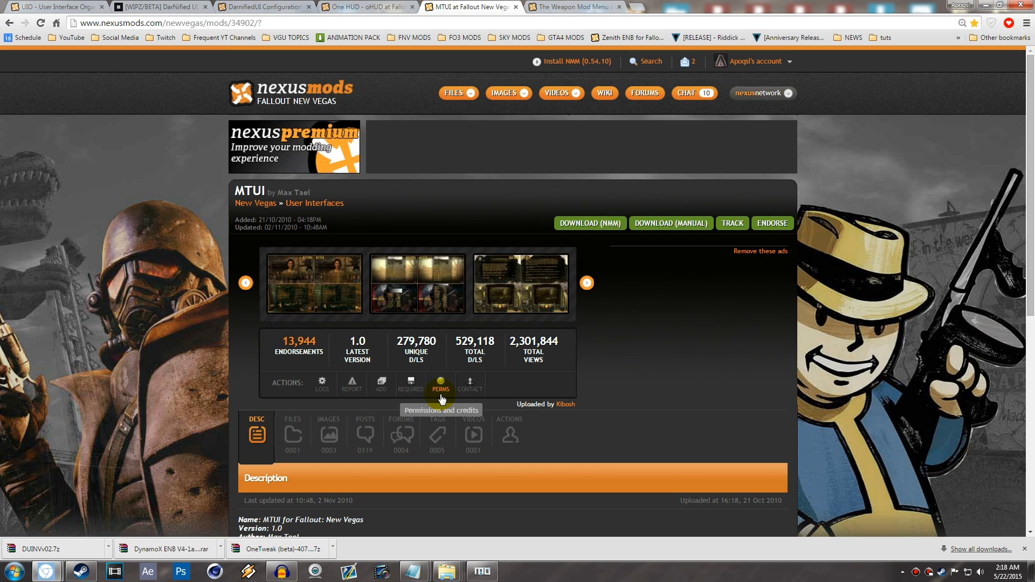
click(431, 302)
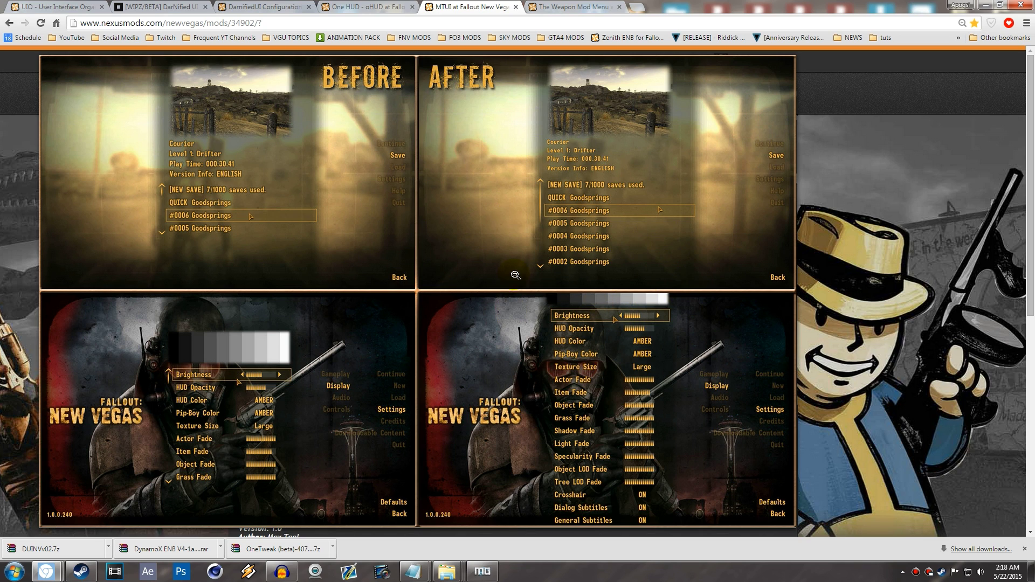
click(465, 305)
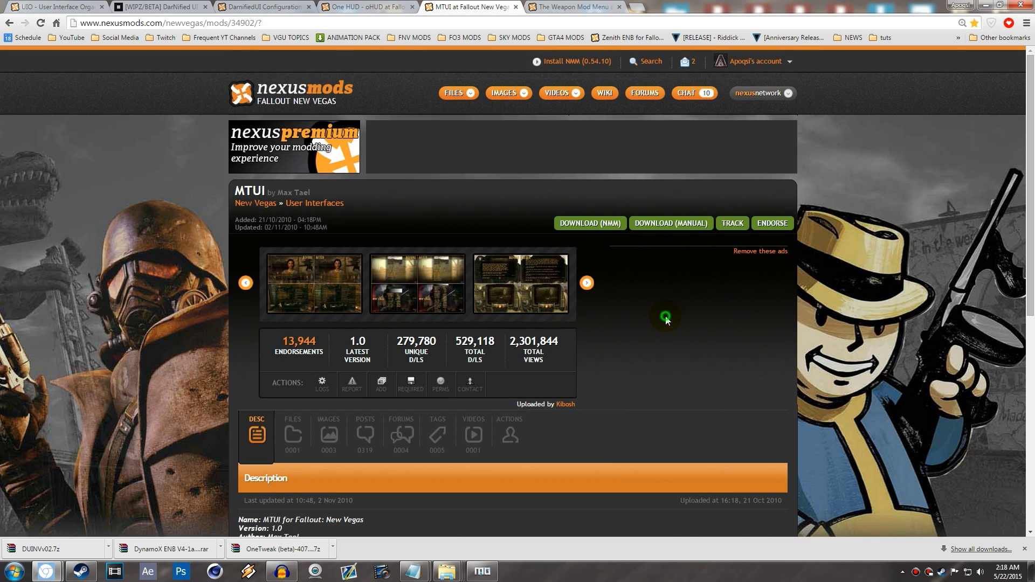
On the FILES tab, download the 415kb MTUI main file with the manager.
click(293, 434)
scroll(290, 341, down, 3)
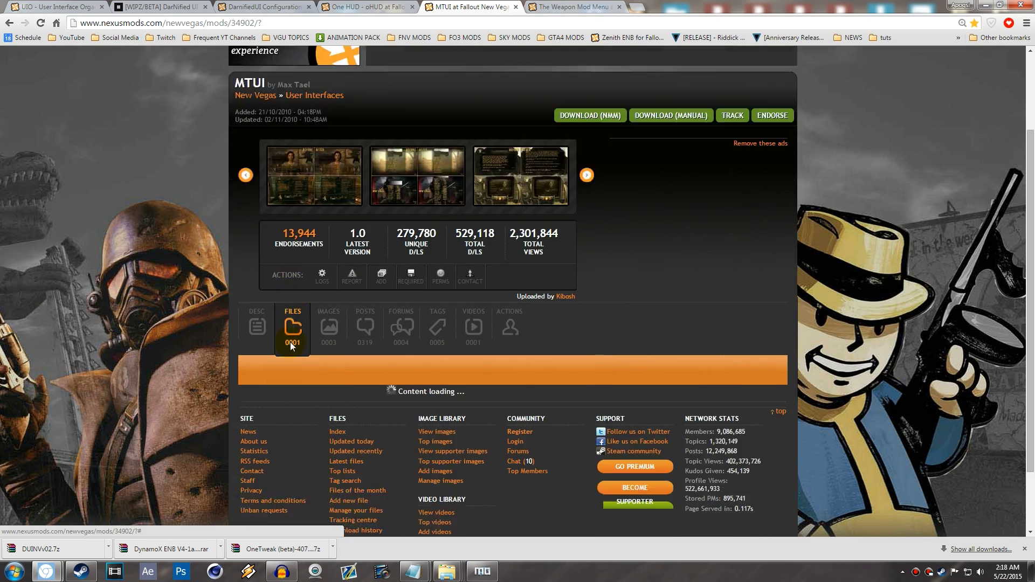
scroll(286, 341, down, 2)
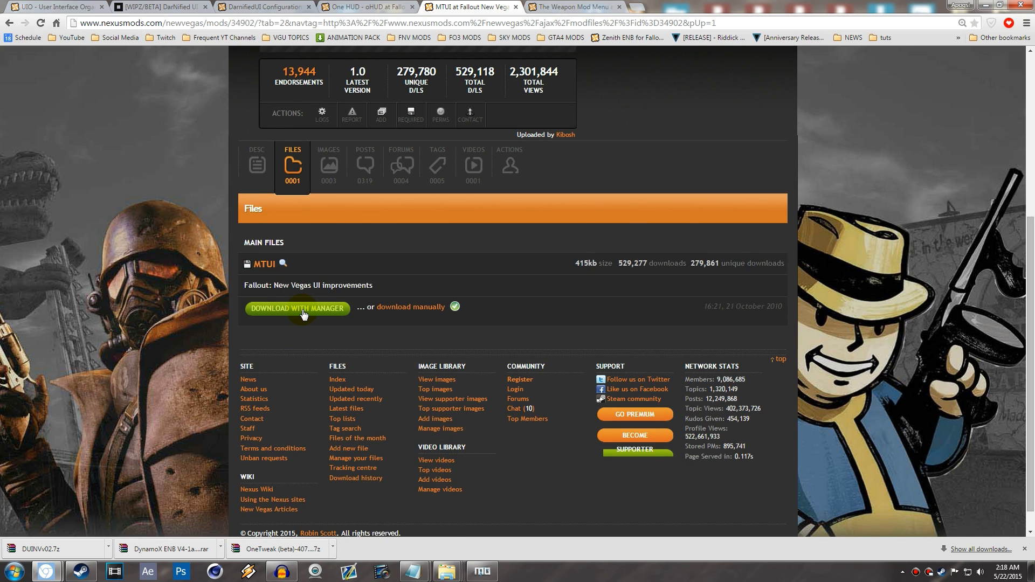
click(304, 312)
Start installing the MTUI archive and set its Data folder as the data directory.
click(477, 573)
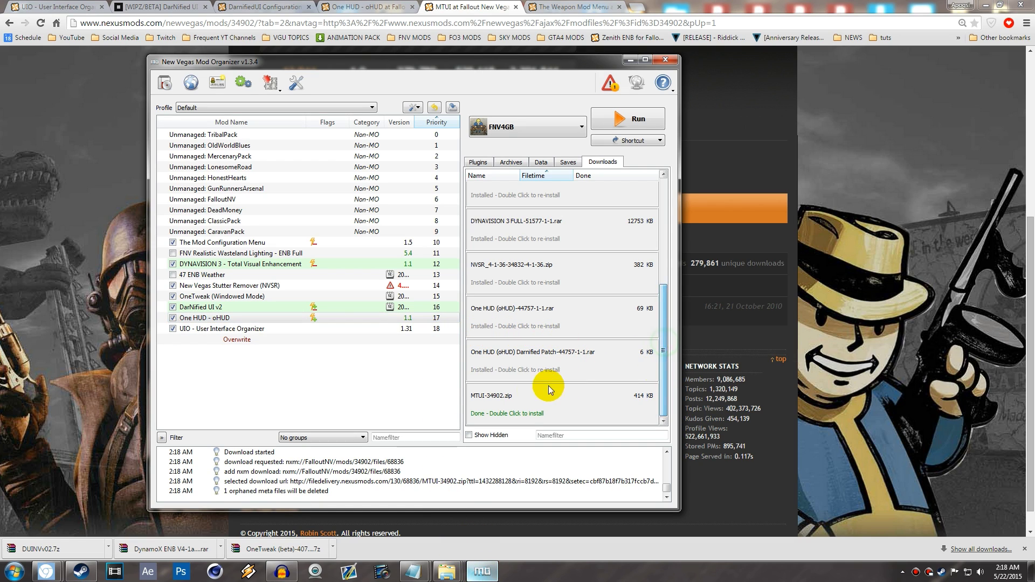
double_click(529, 411)
click(312, 268)
click(313, 269)
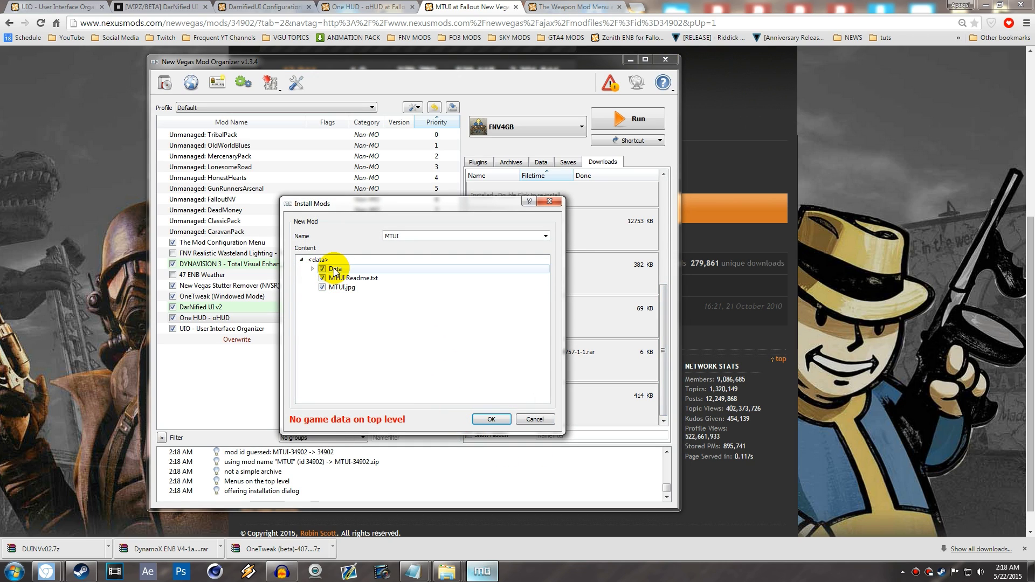
right_click(335, 269)
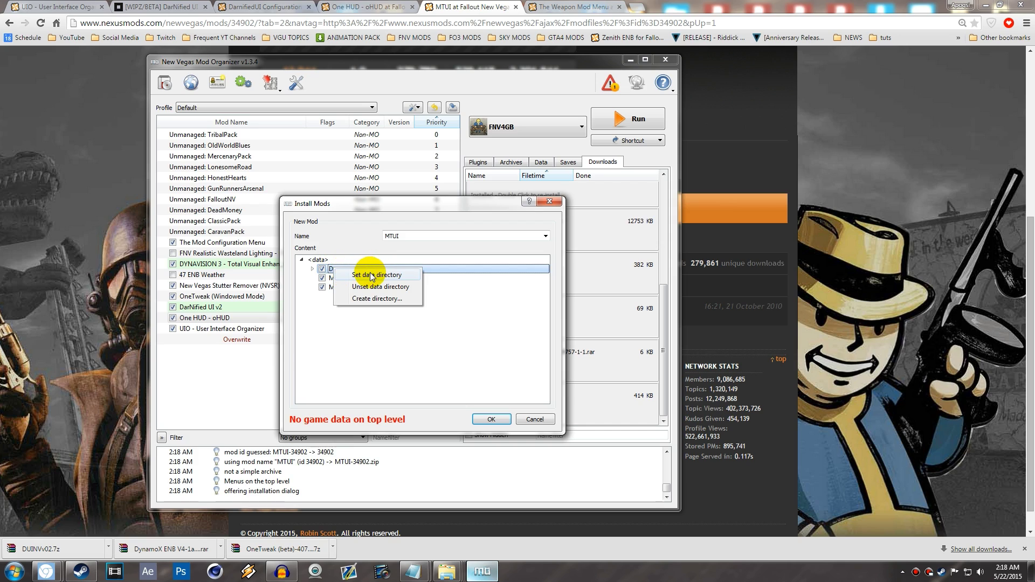
click(370, 276)
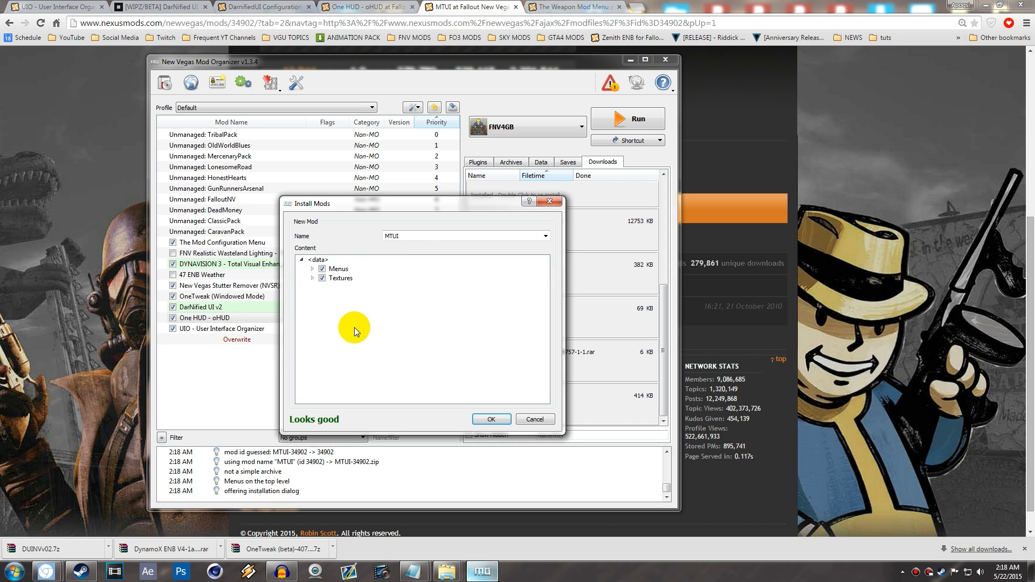
Edit the new mod's name and confirm the MTUI installation.
click(421, 236)
text(-)
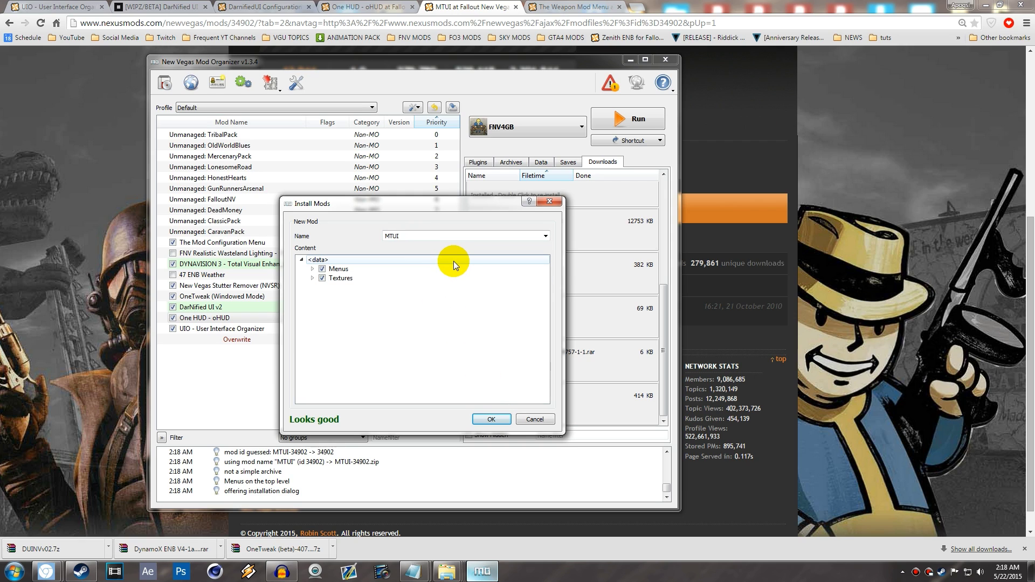
click(490, 419)
Enable MTUI, move it above UIO, then bring up The Weapon Mod Menu page.
click(172, 340)
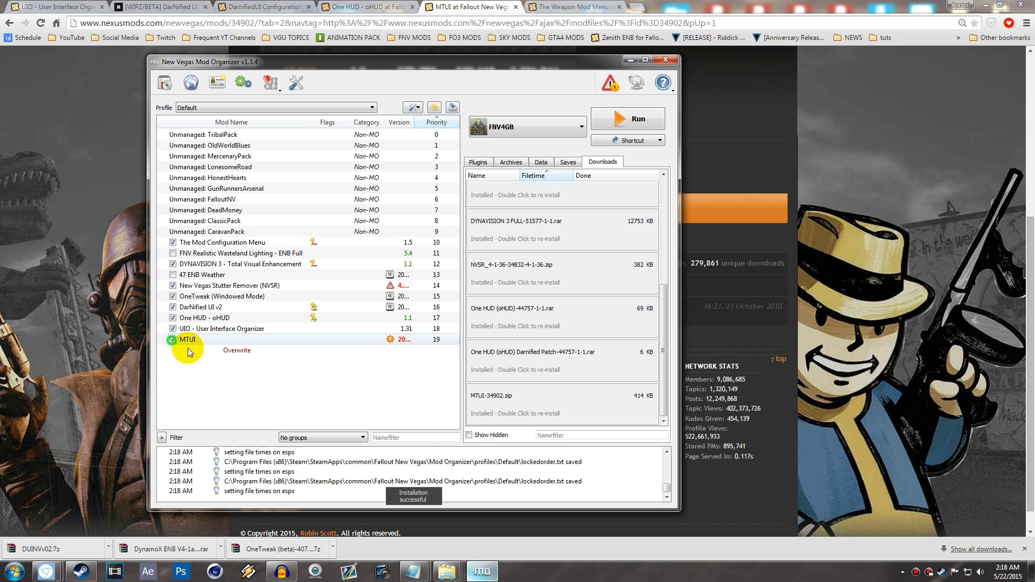
drag(203, 337, 208, 323)
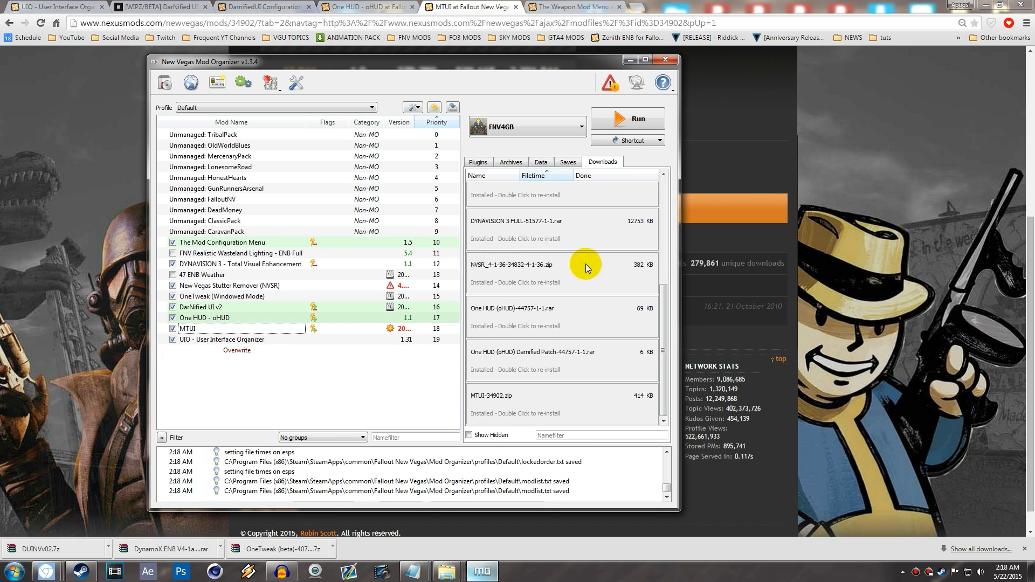
click(766, 135)
click(571, 8)
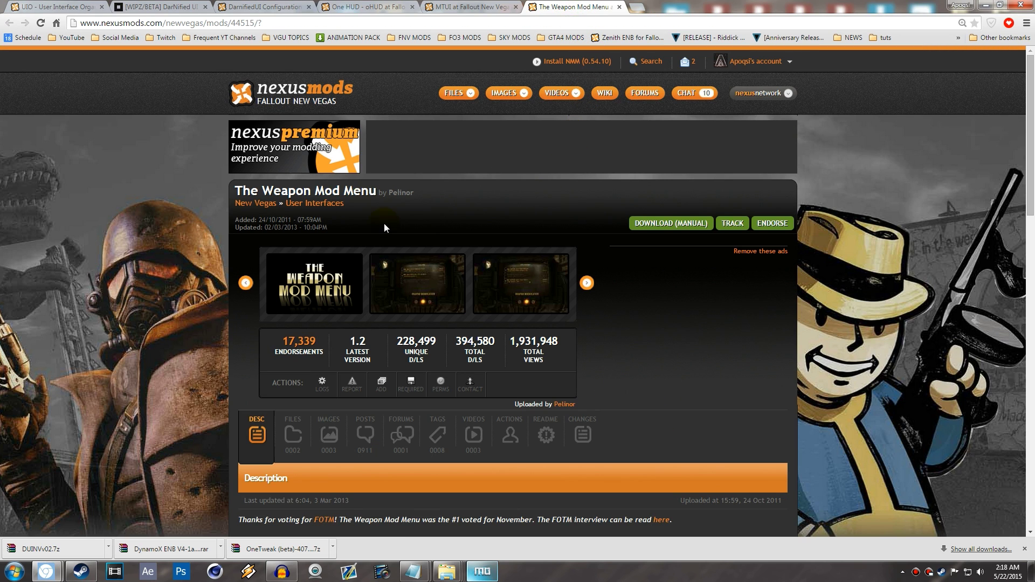
Manually download The Weapon Mod Menu 1.2 main file archive to the Desktop.
scroll(391, 284, down, 2)
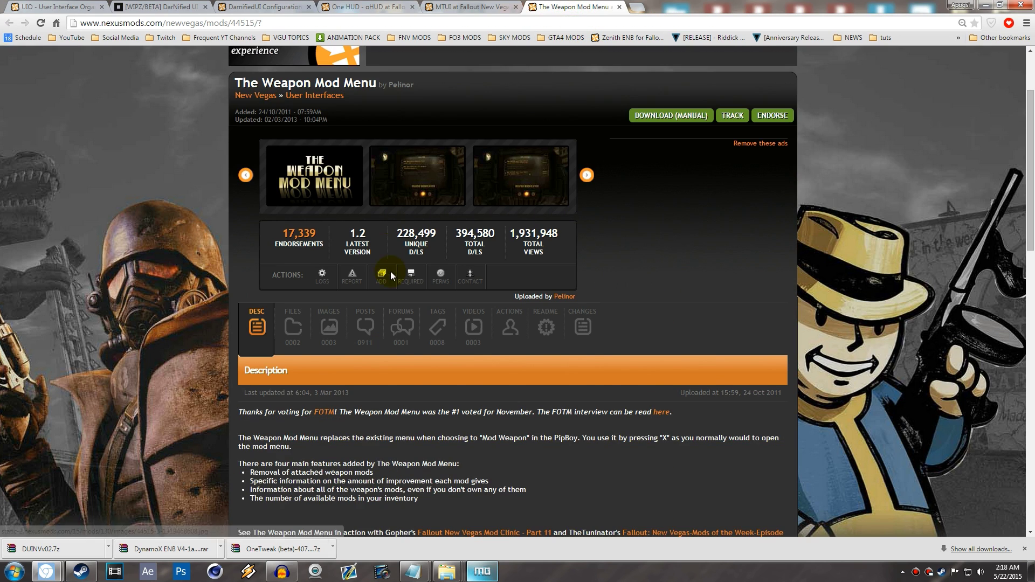
click(303, 350)
scroll(305, 360, down, 3)
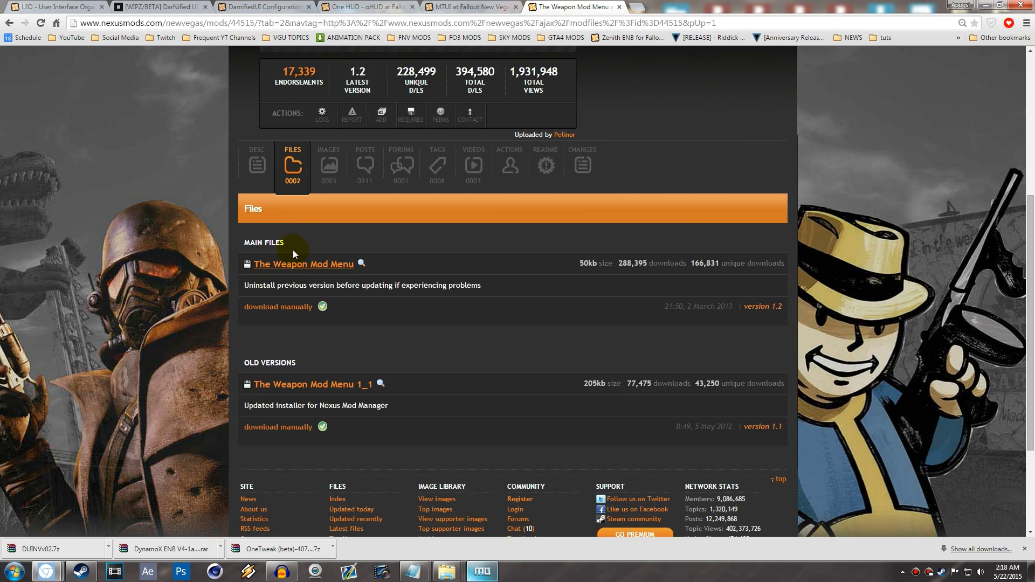
click(285, 307)
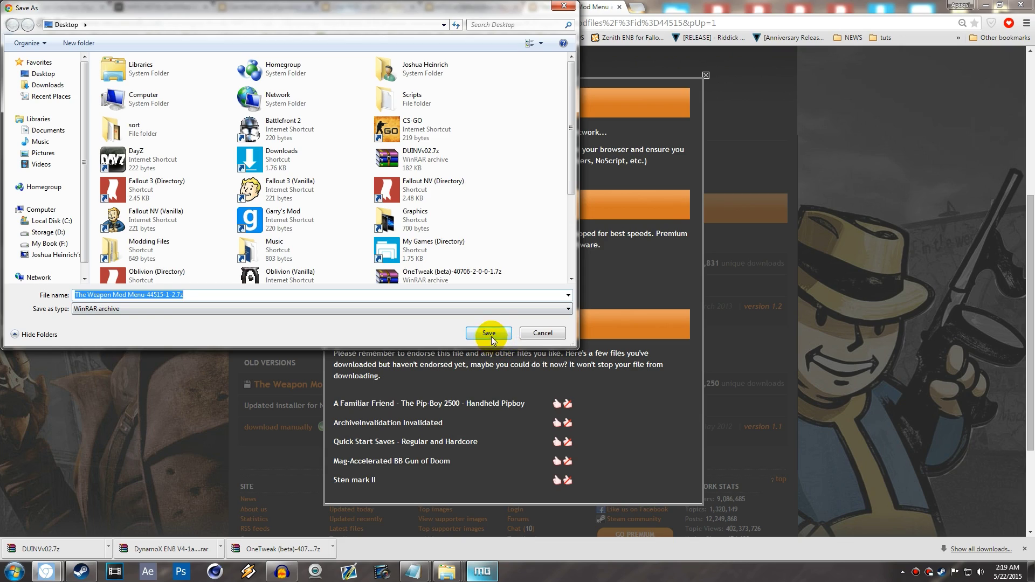
click(489, 333)
click(706, 75)
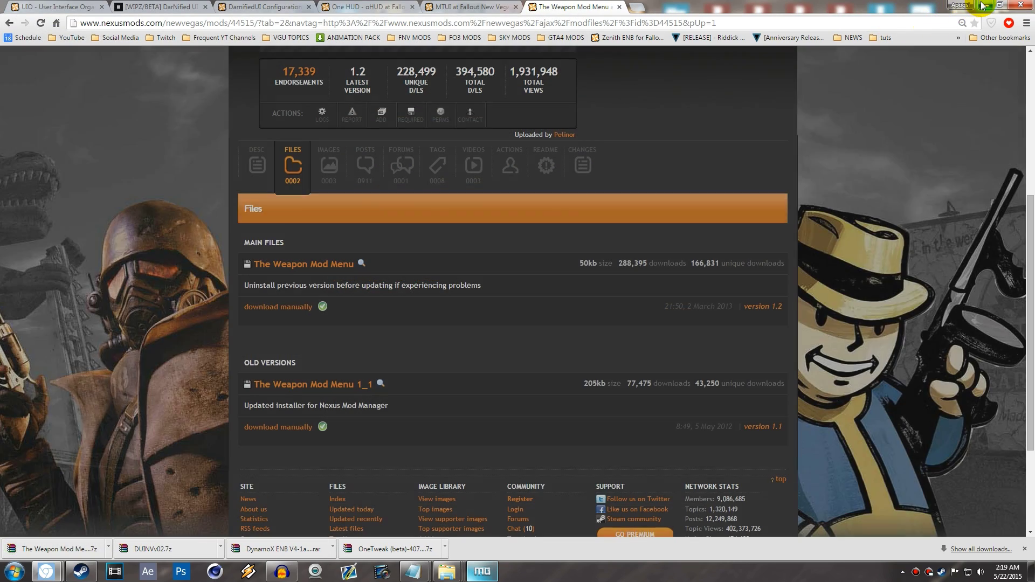
click(984, 5)
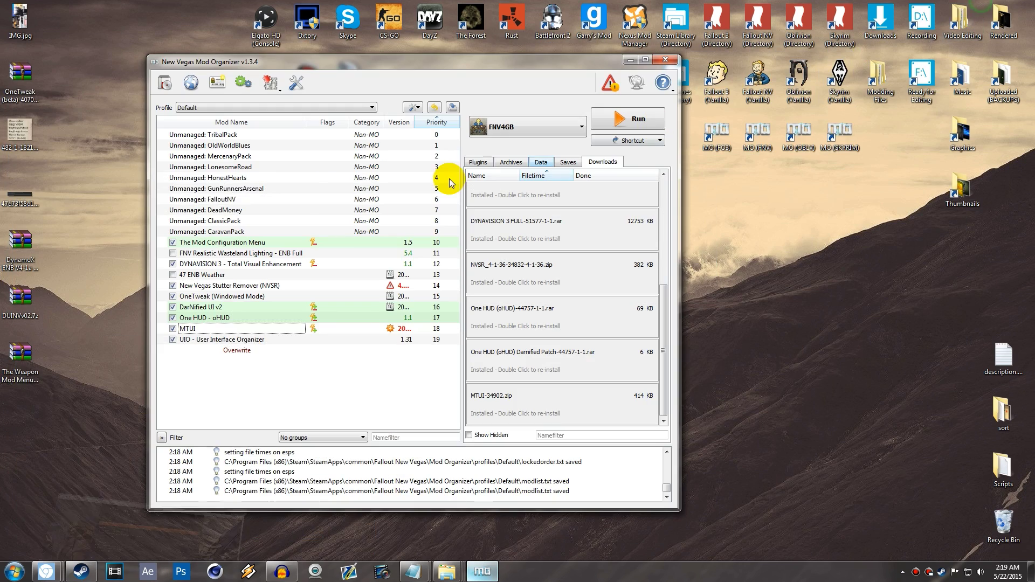
right_click(16, 371)
click(34, 159)
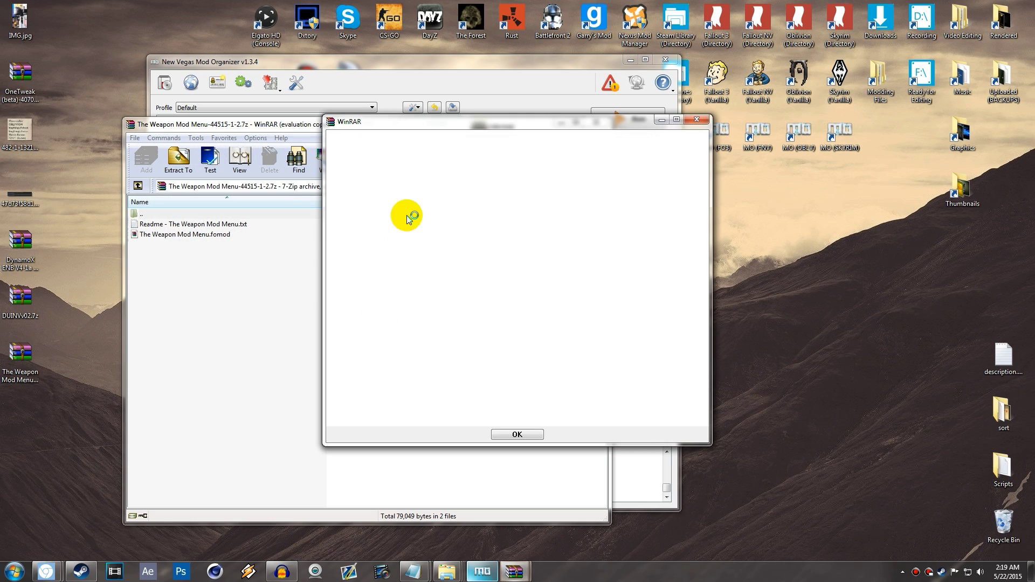
click(507, 434)
click(206, 237)
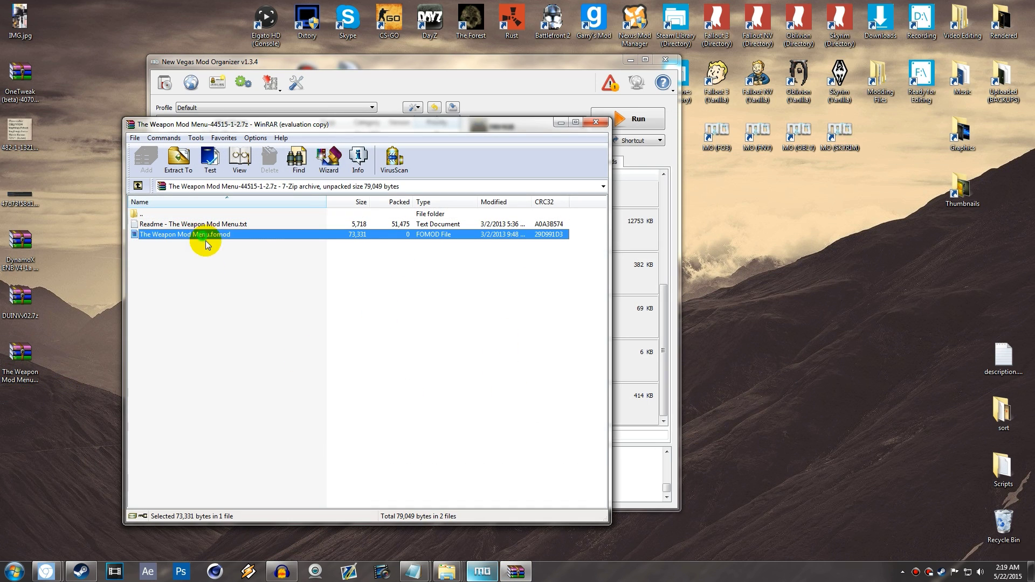
click(595, 122)
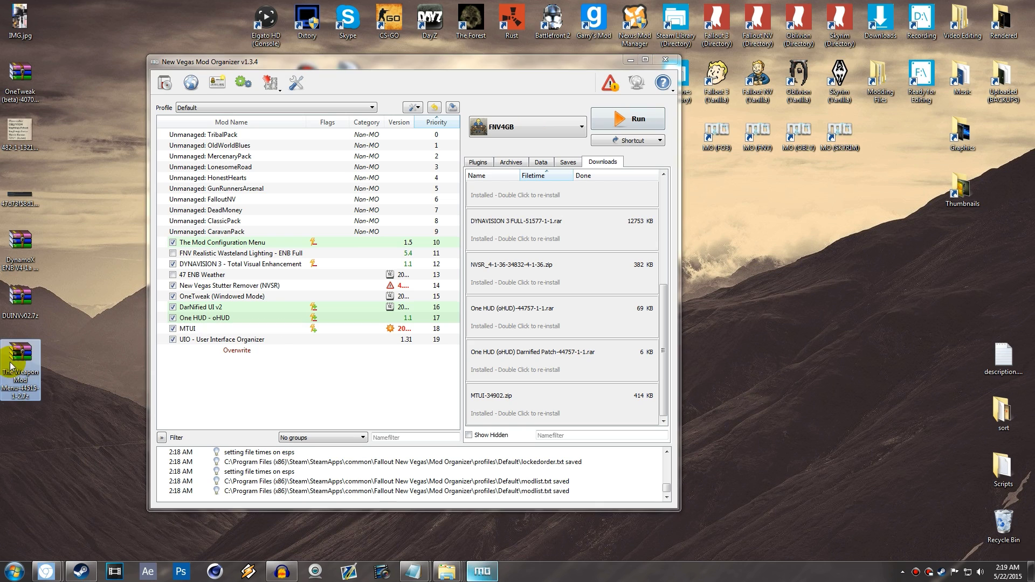
Install The Weapon Mod Menu from its Desktop .7z archive, enable it, and place it below MTUI.
click(164, 84)
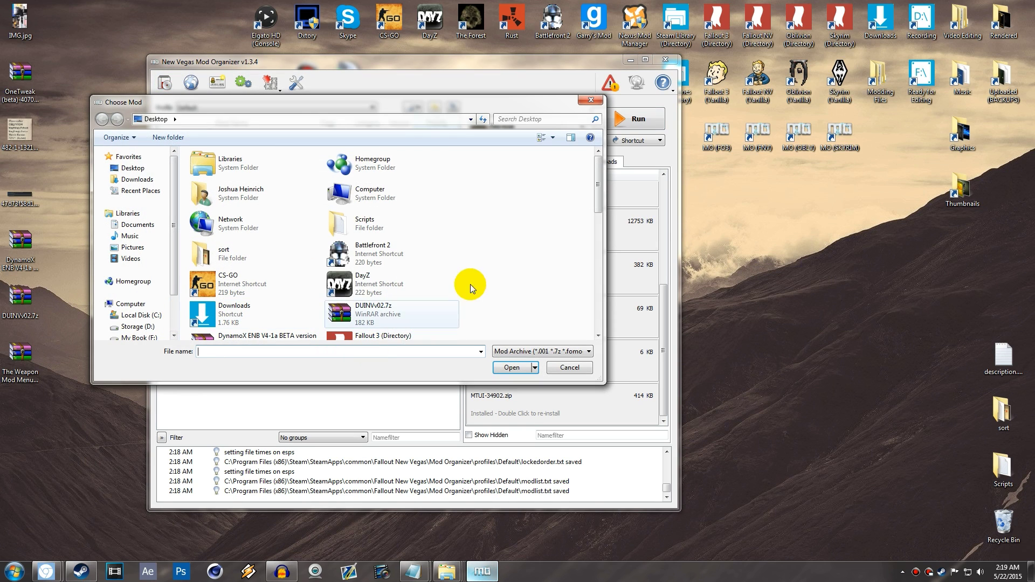
drag(596, 184, 566, 312)
click(393, 264)
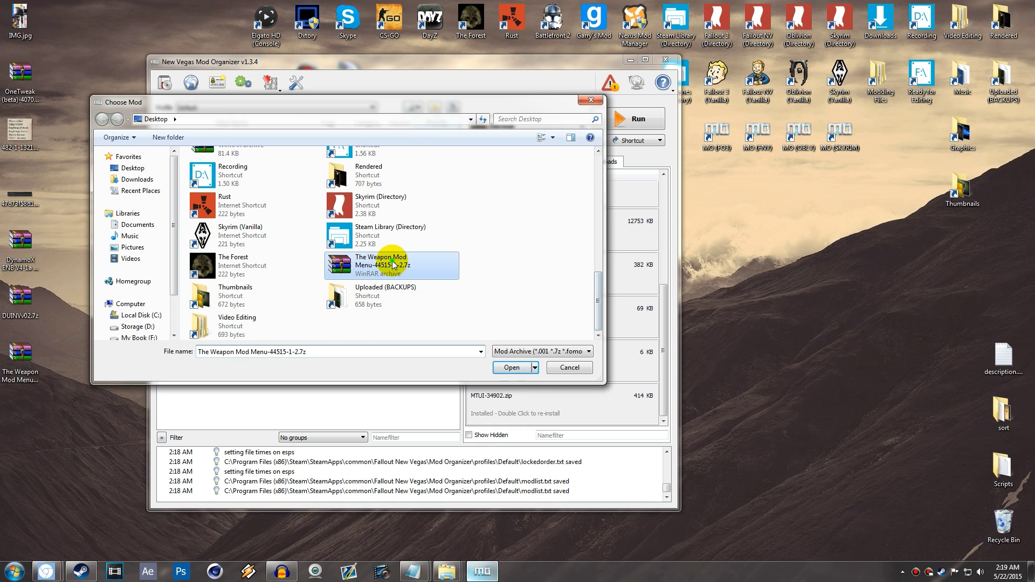
click(512, 367)
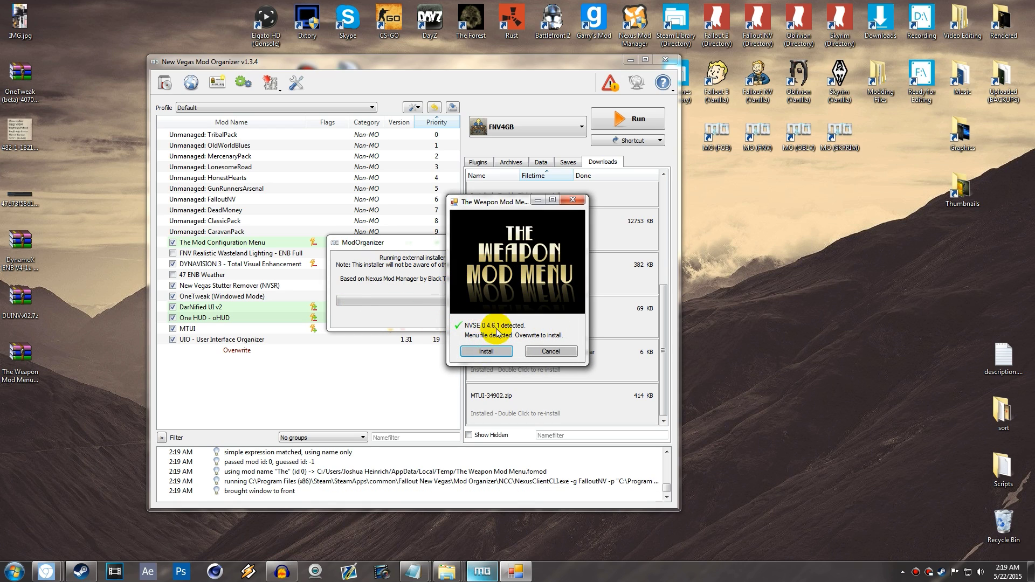
click(480, 351)
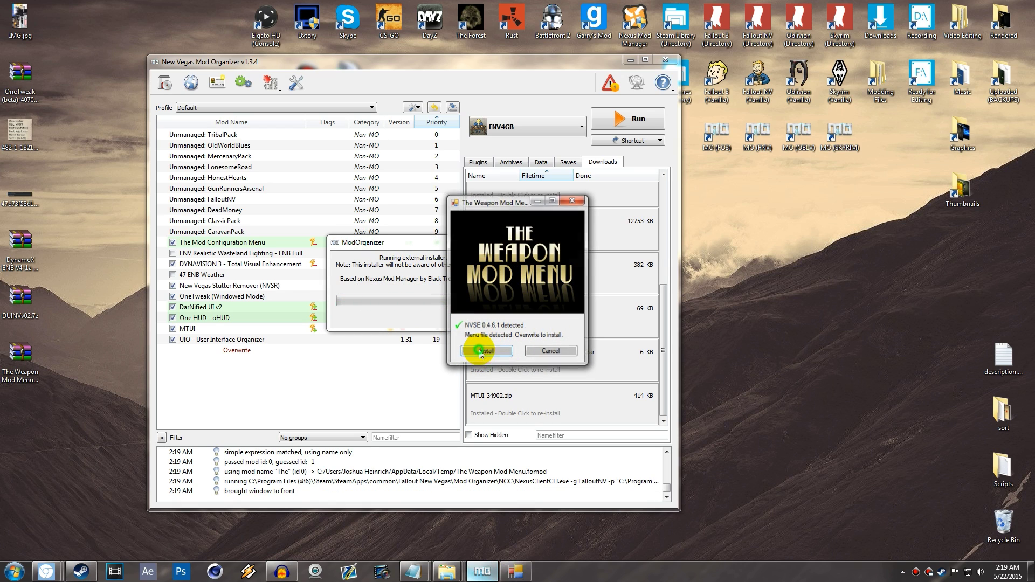
click(172, 350)
drag(201, 347, 209, 325)
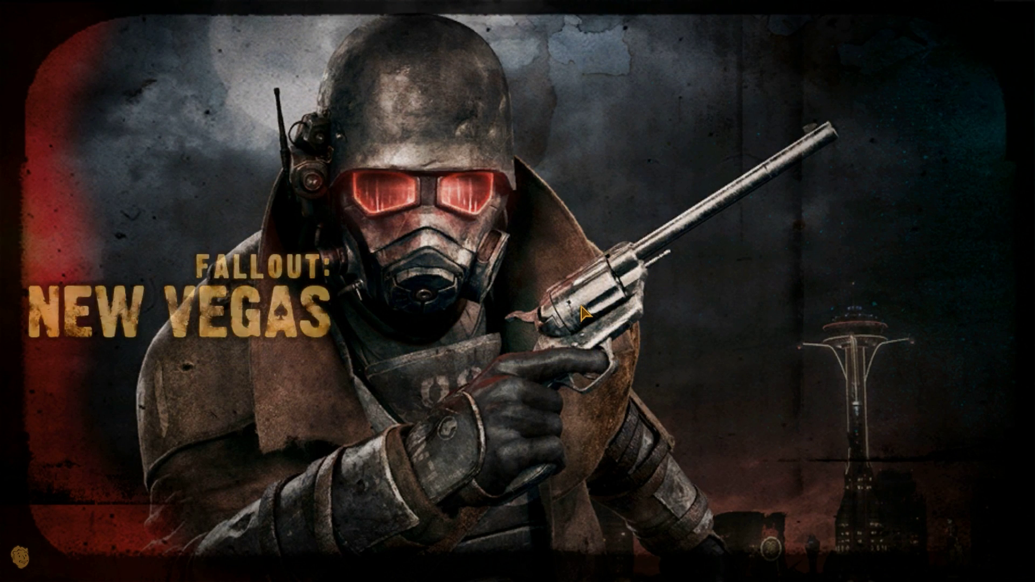
Load the Goodsprings save #0016 from the main menu.
click(852, 261)
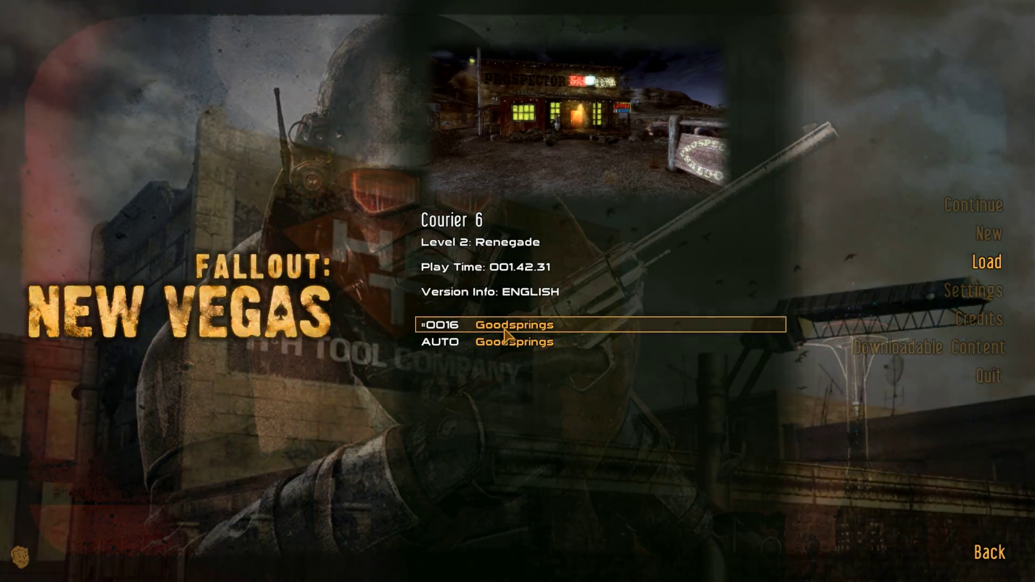
click(505, 335)
click(573, 339)
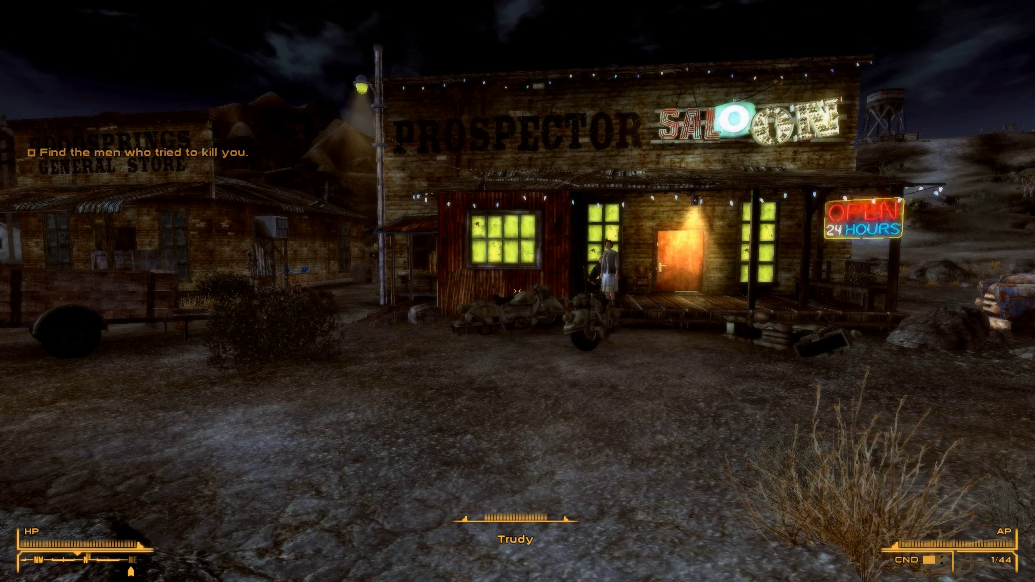
Walk around Goodsprings past the rock and Prospector Saloon, then open the pause menu.
key(r)
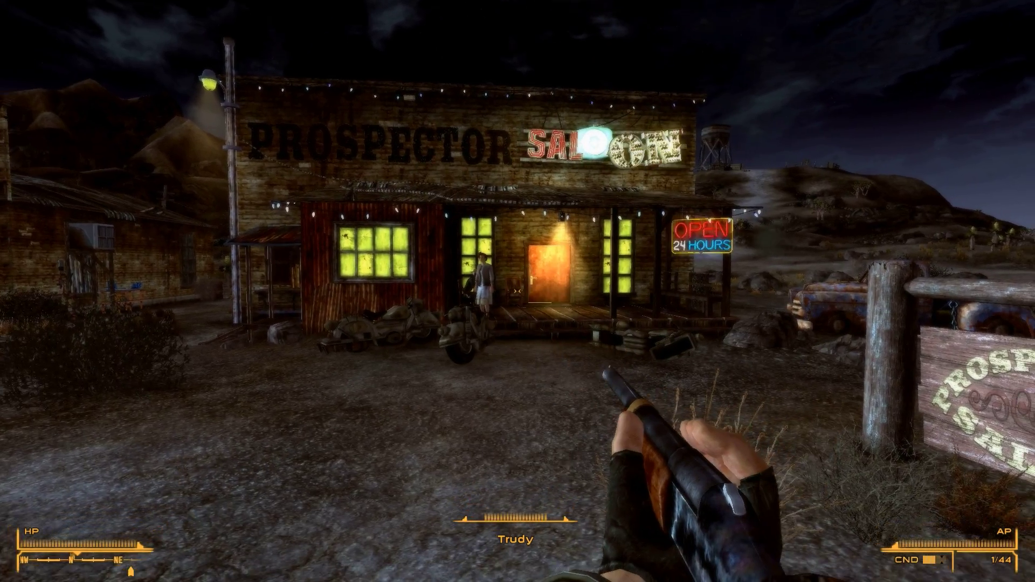
key(r)
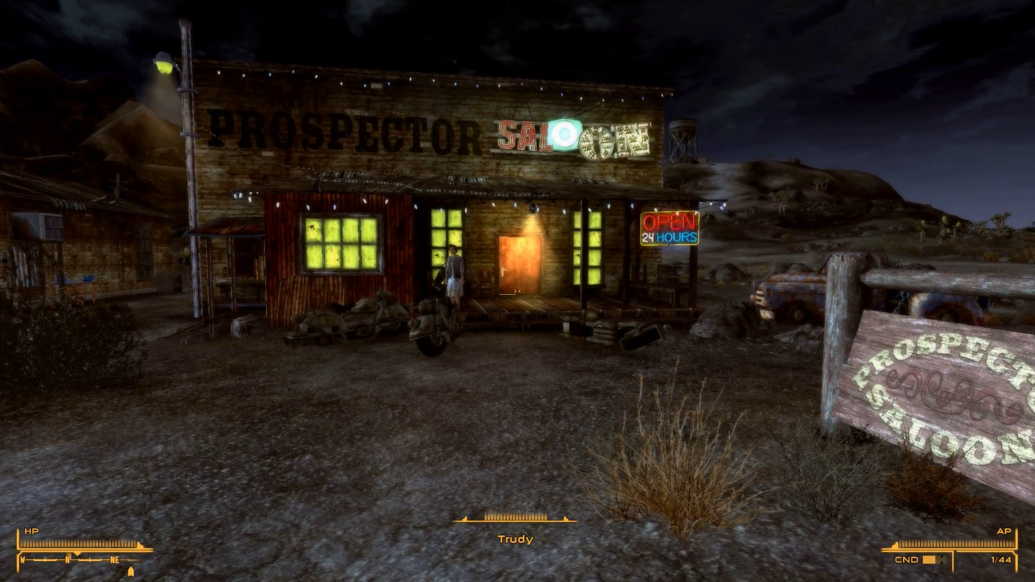
key(w)
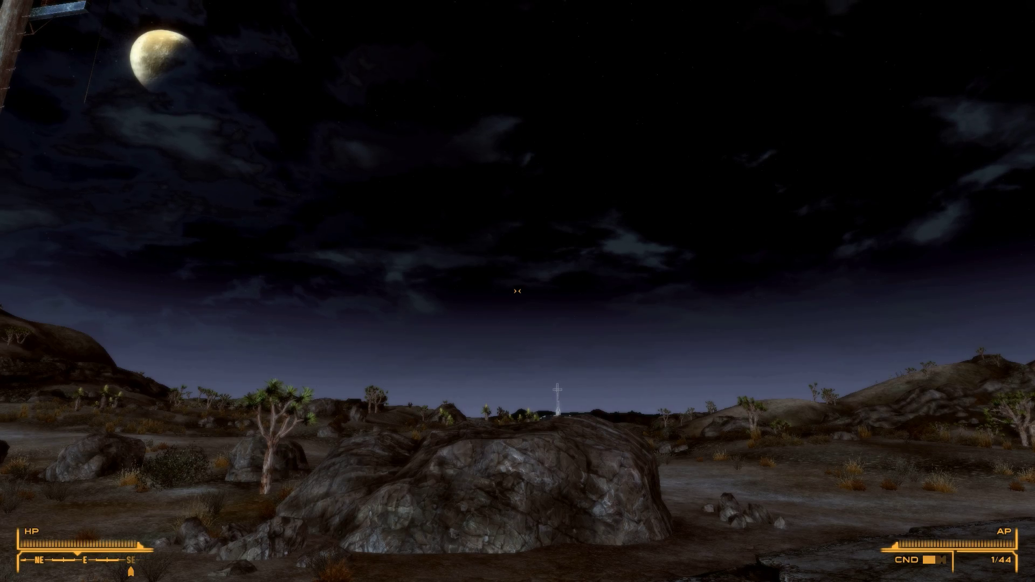
key(w)
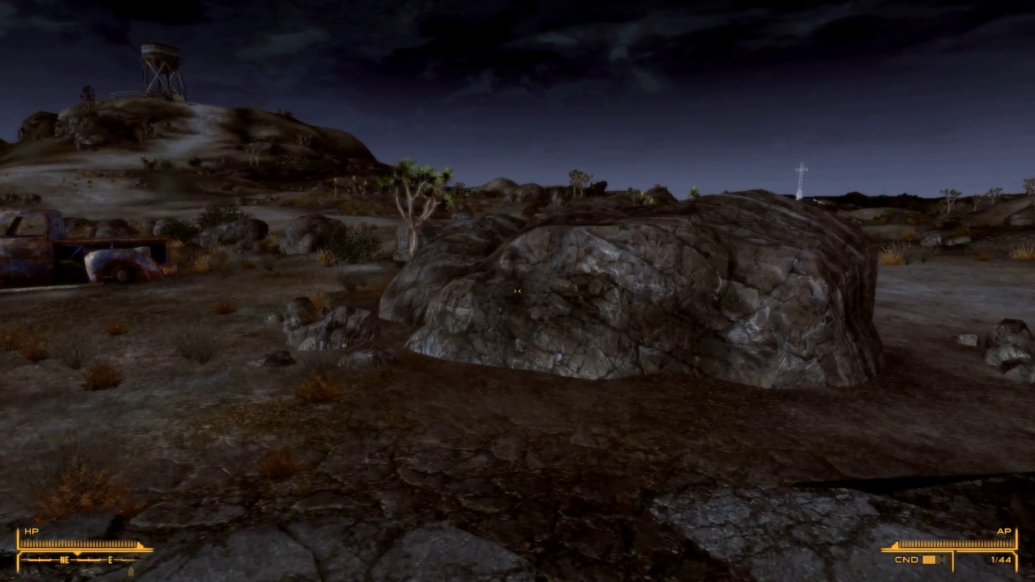
key(w)
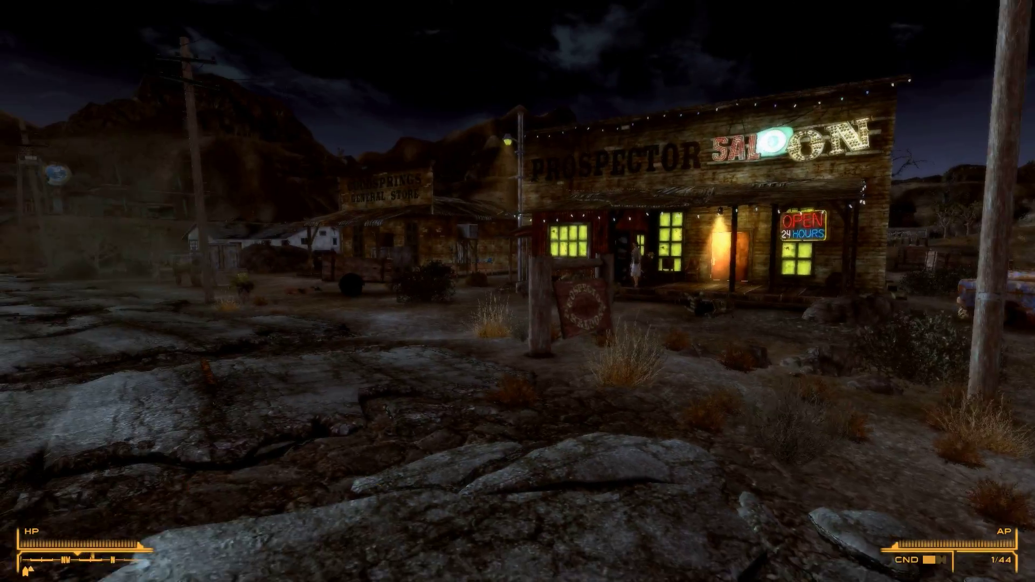
key(w)
key(d)
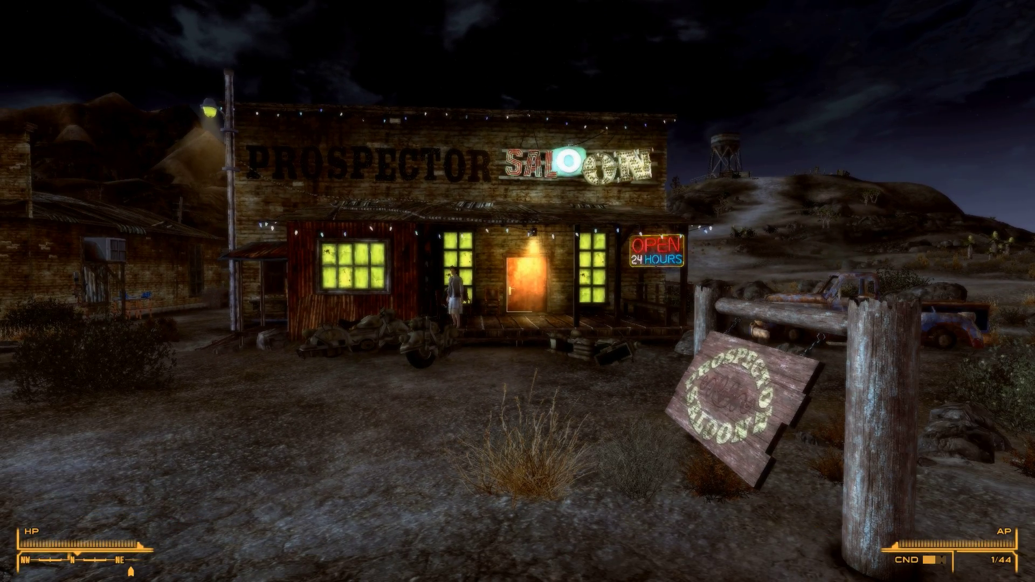
key(a)
key(s)
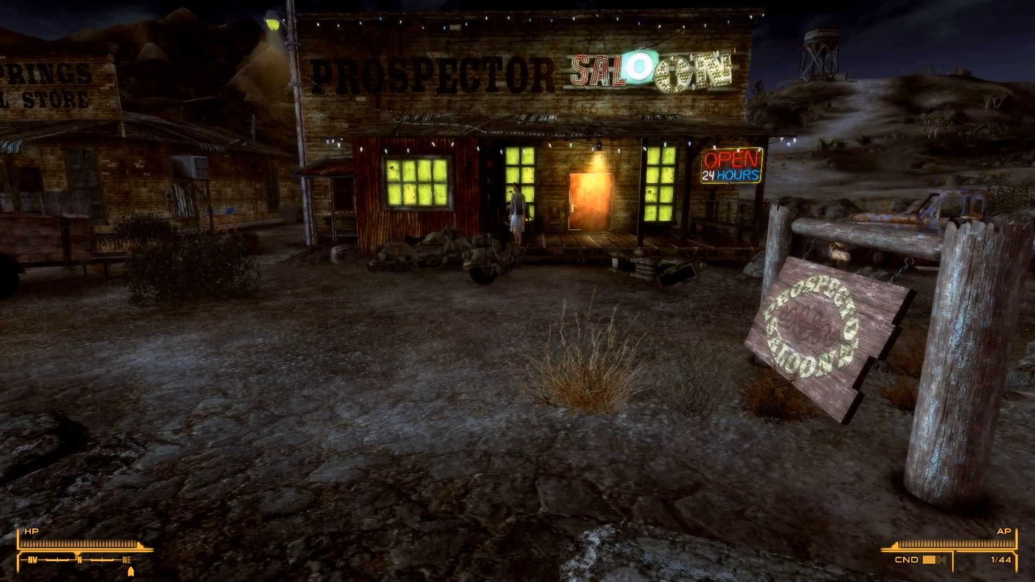
key(Escape)
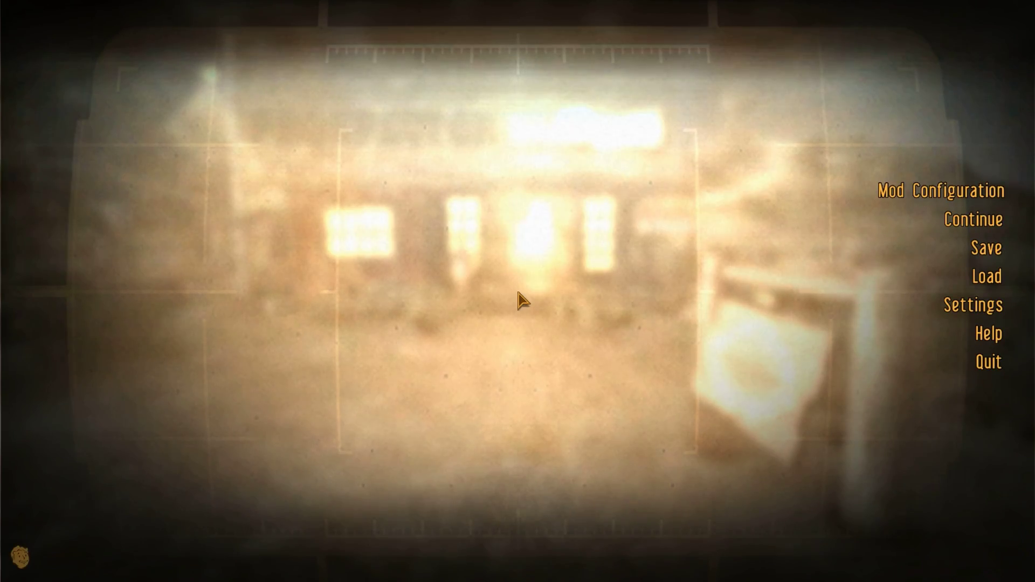
Go to the Extra HUD Show / Move page in the Mod Configuration Menu.
click(936, 199)
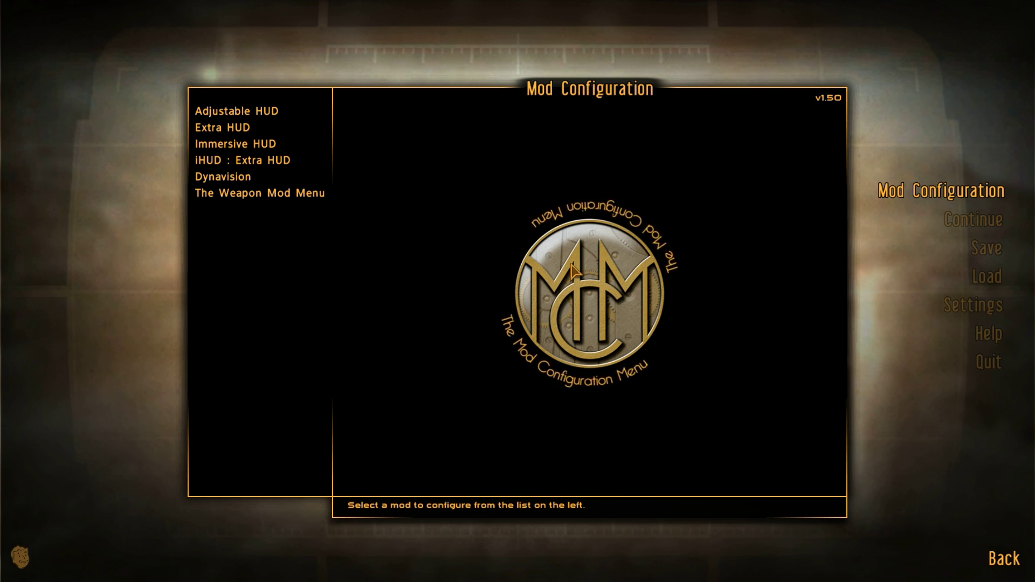
click(262, 113)
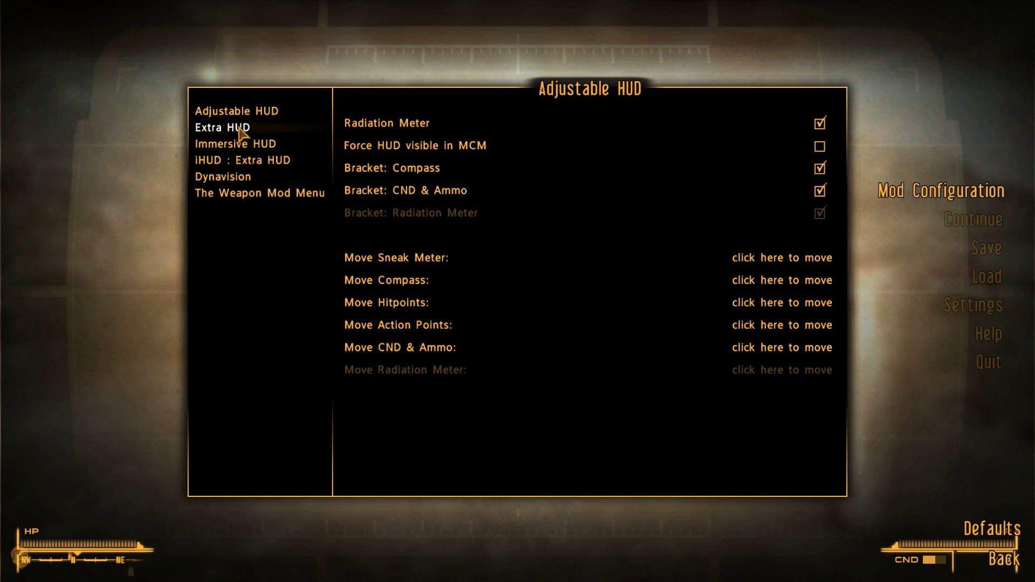
click(240, 128)
click(243, 160)
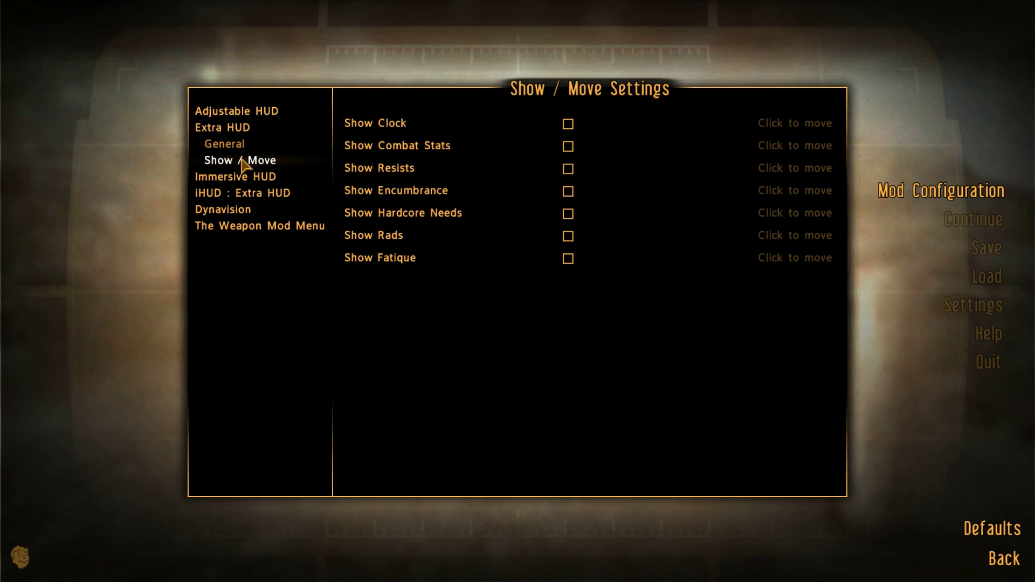
click(241, 178)
click(233, 129)
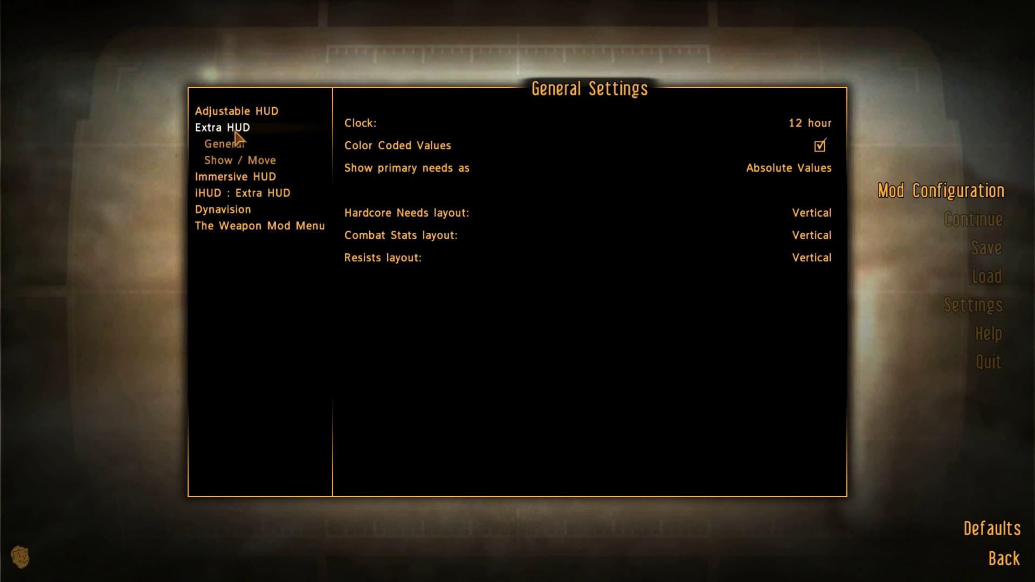
click(227, 164)
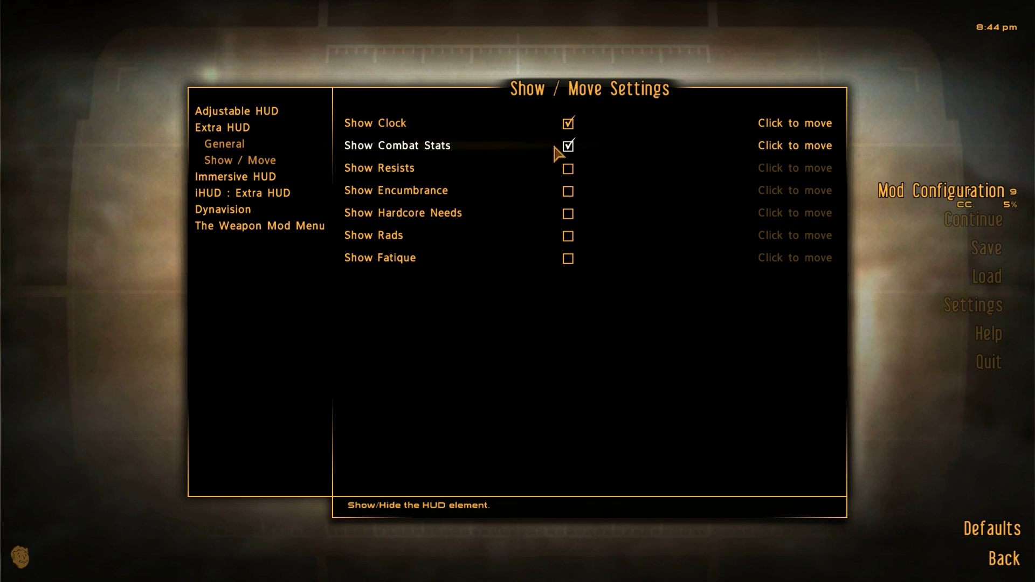
Turn on Show Resists, Encumbrance, Hardcore Needs, Rads and Fatigue.
click(540, 173)
click(541, 193)
click(541, 216)
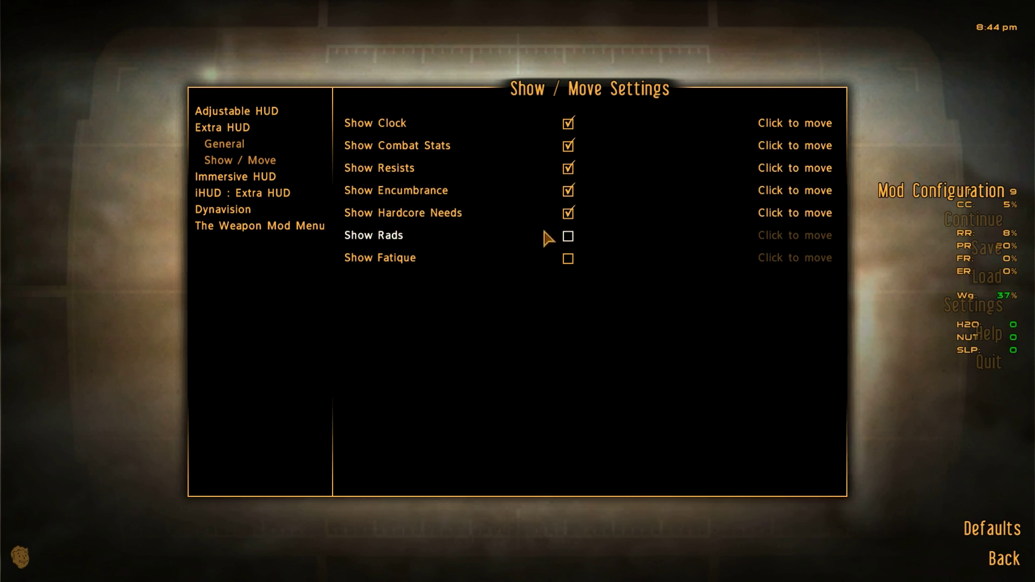
click(542, 238)
click(543, 254)
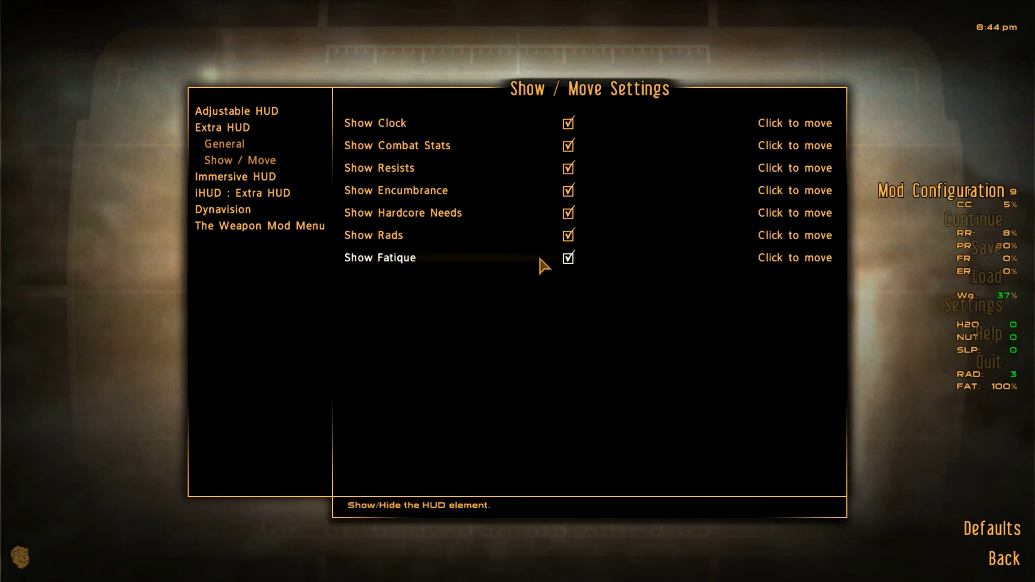
Browse the Immersive HUD settings, including iHUD : Extra HUD and Hardcore Needs.
click(241, 178)
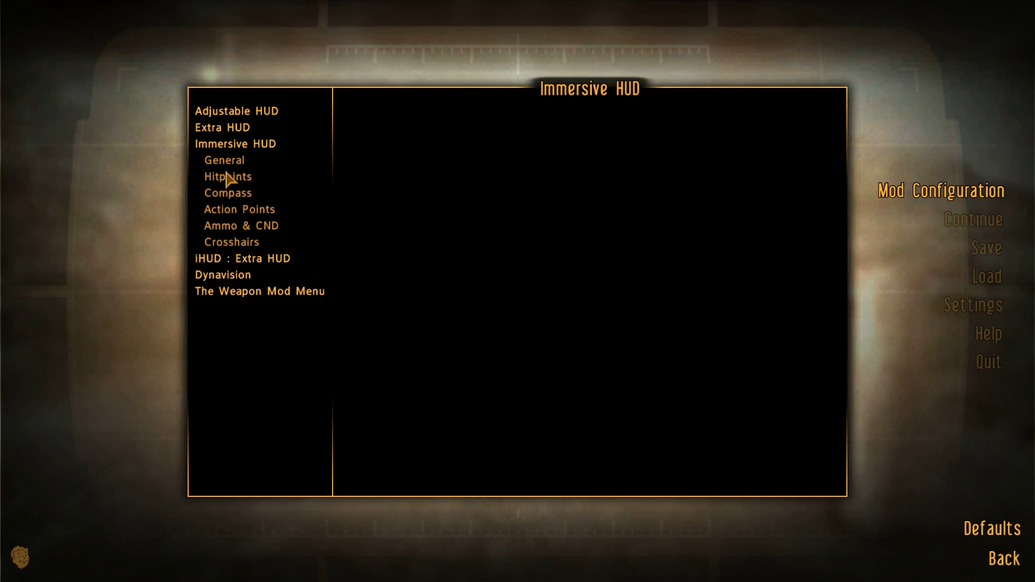
click(236, 163)
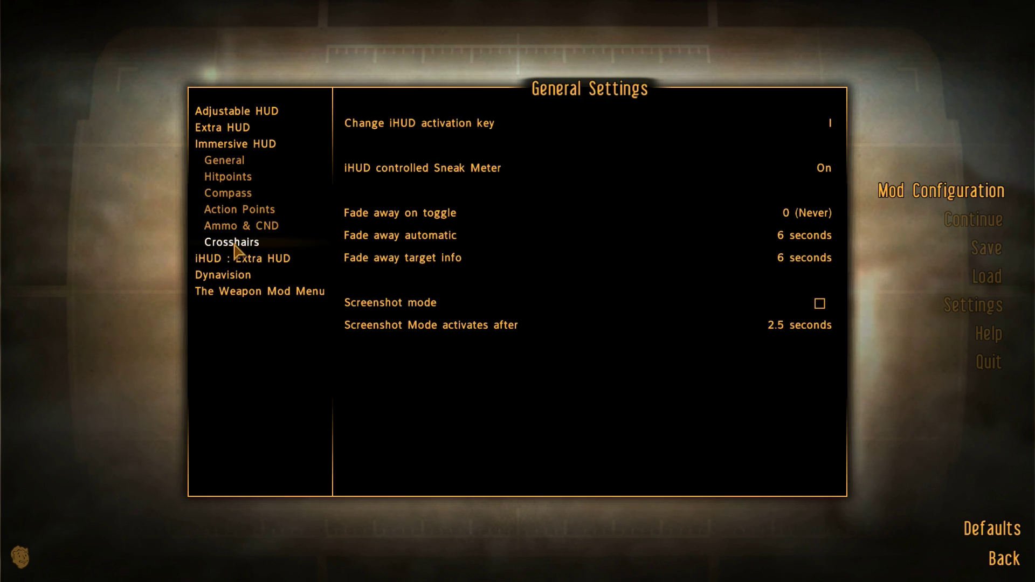
click(237, 259)
click(256, 183)
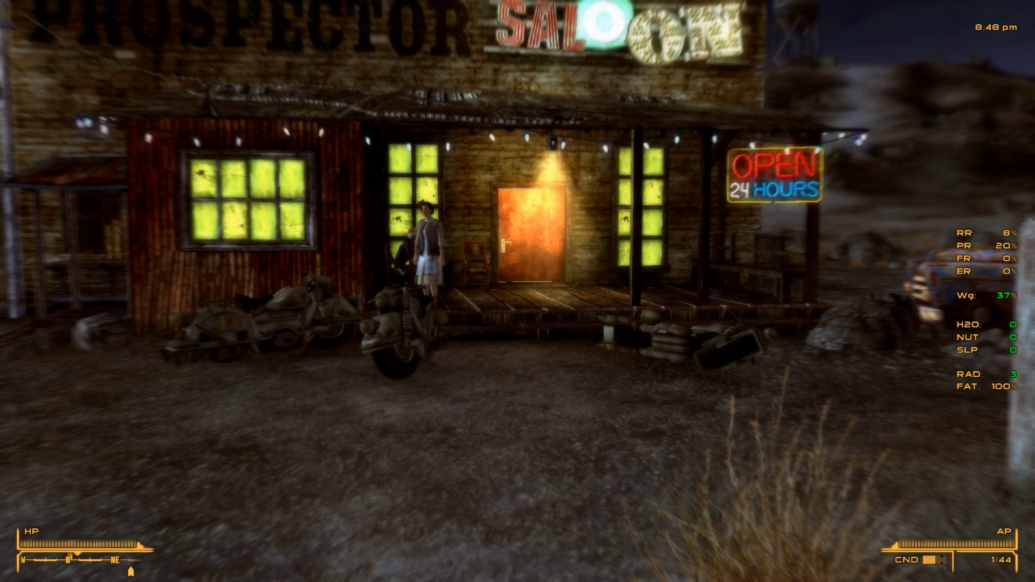
Walk across the yard onto the Prospector Saloon porch and talk to Trudy.
key(s)
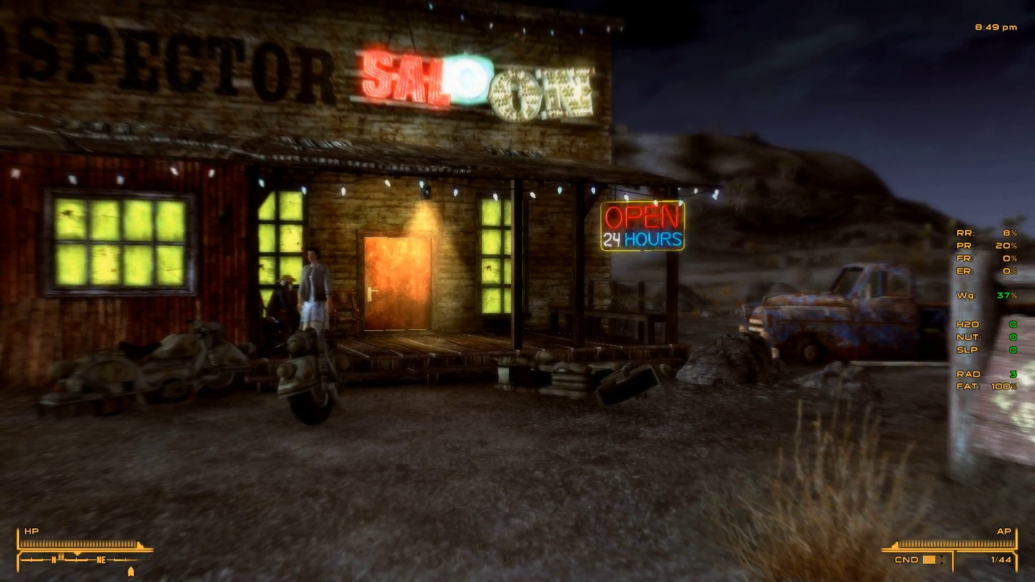
key(w)
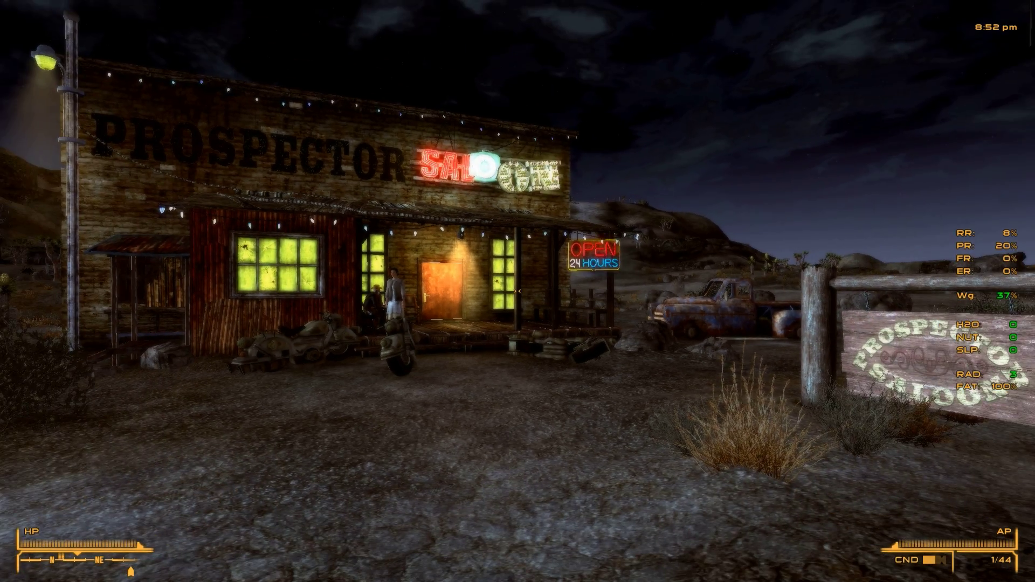
key(w)
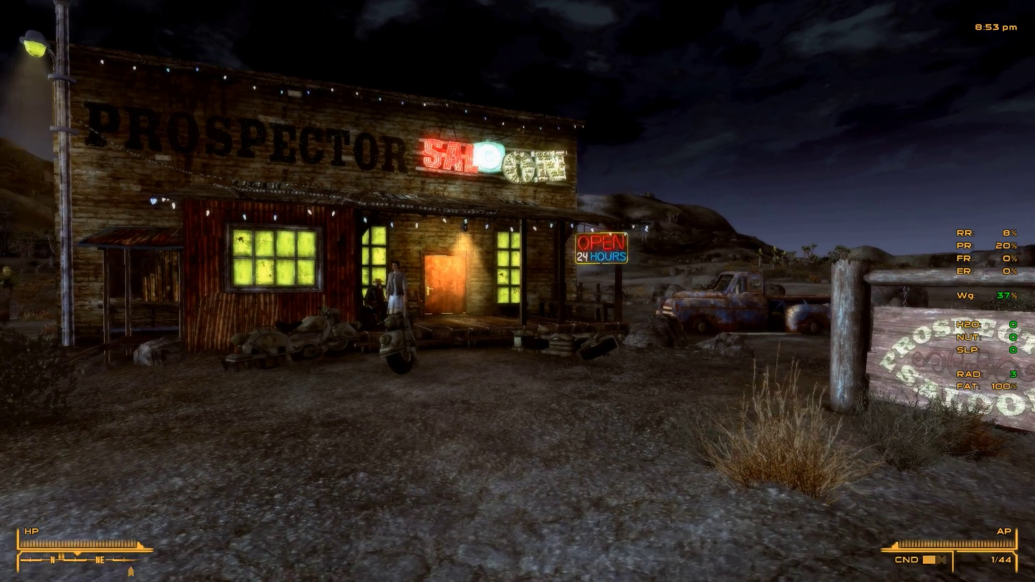
key(w)
key(r)
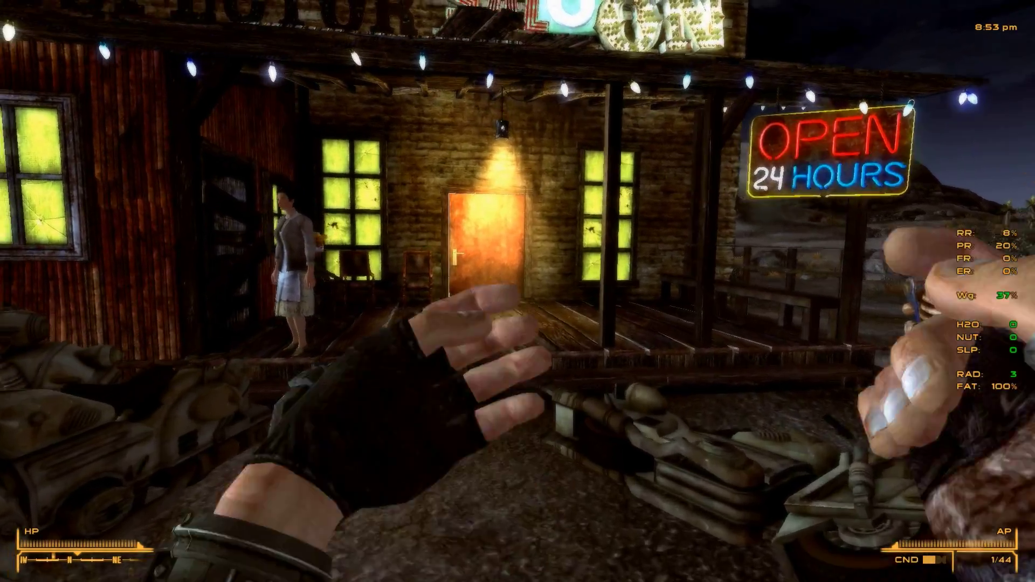
key(w)
key(r)
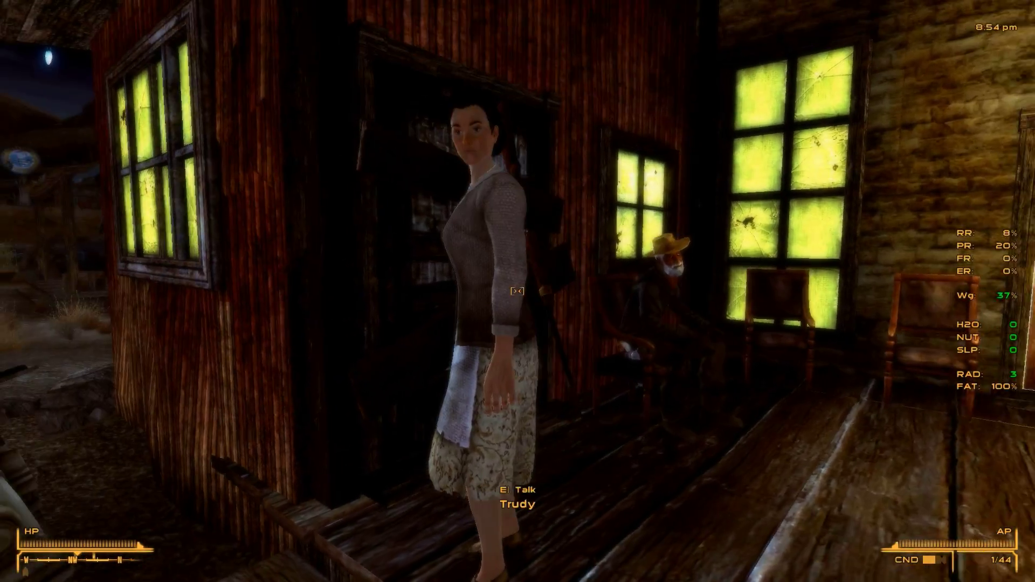
key(e)
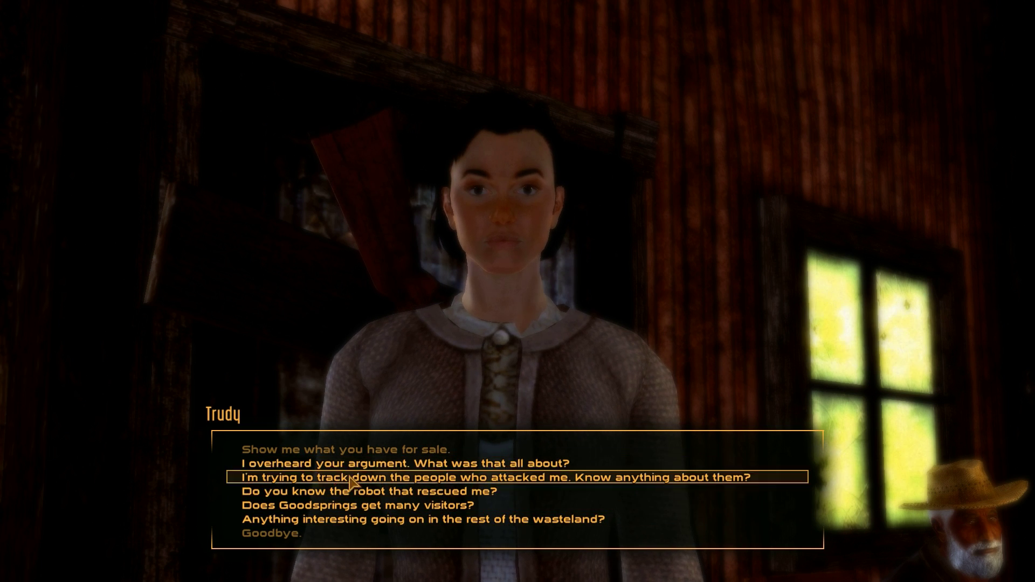
Ask Trudy what she has for sale, scroll through her barter list, then exit trading.
click(329, 456)
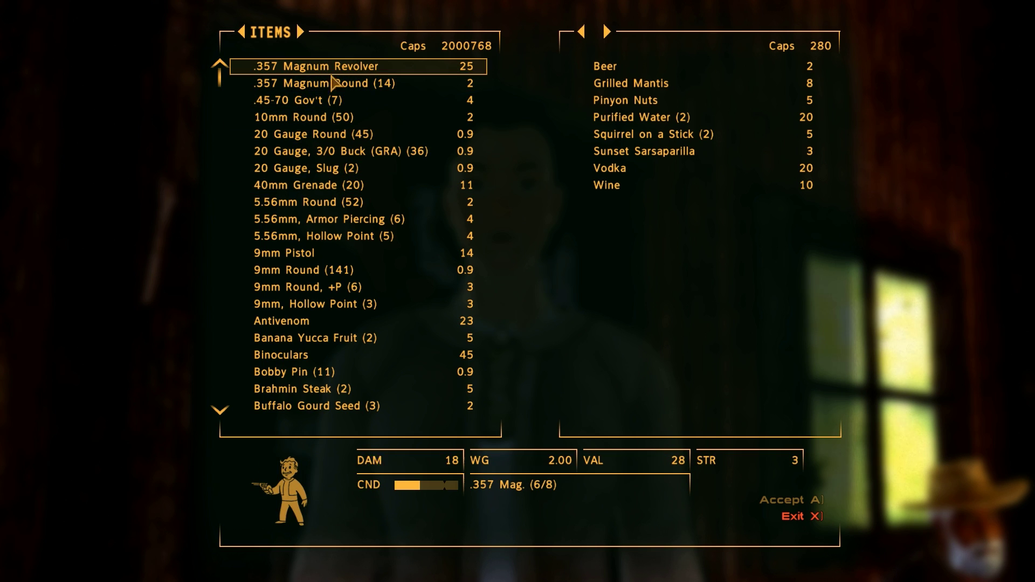
scroll(329, 64, down, 20)
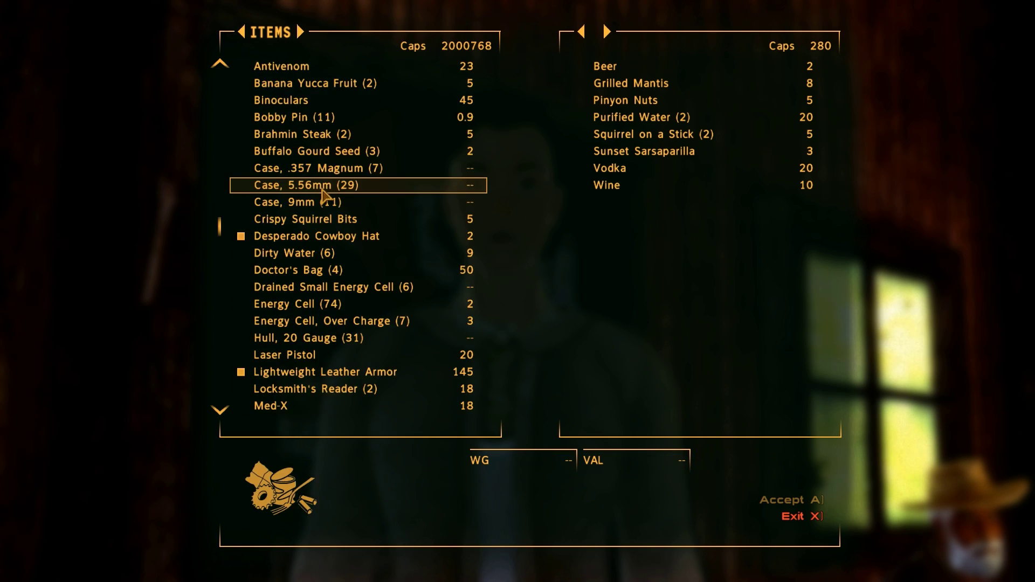
scroll(326, 203, down, 10)
scroll(323, 234, up, 20)
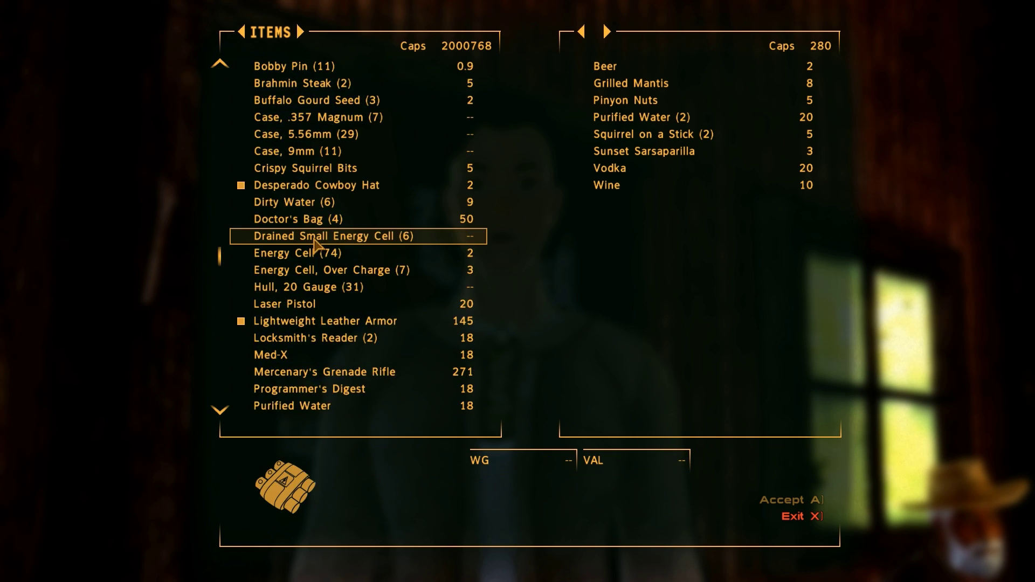
scroll(313, 241, up, 6)
scroll(334, 270, down, 18)
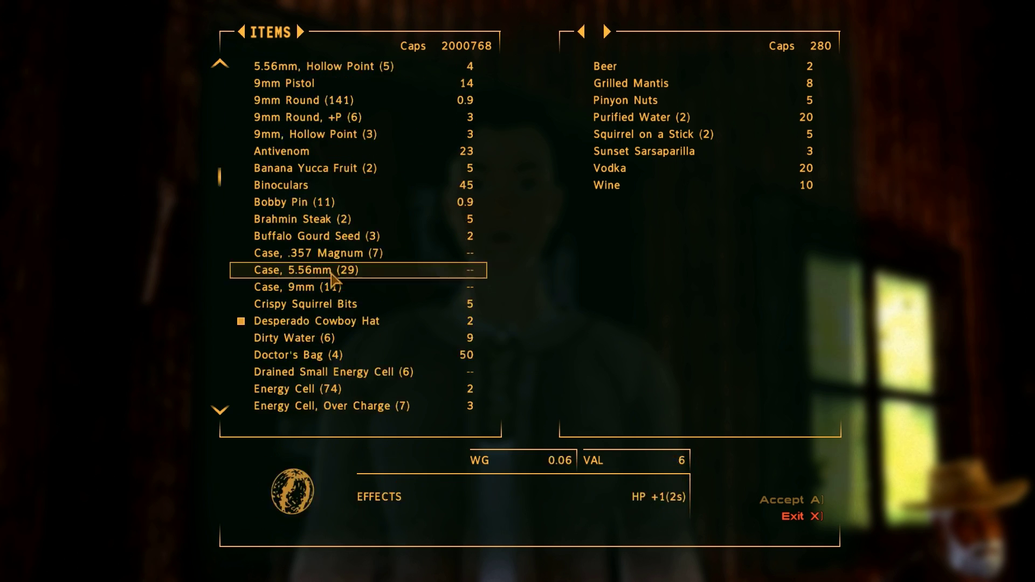
scroll(337, 300, down, 14)
scroll(325, 315, up, 1)
scroll(325, 315, up, 20)
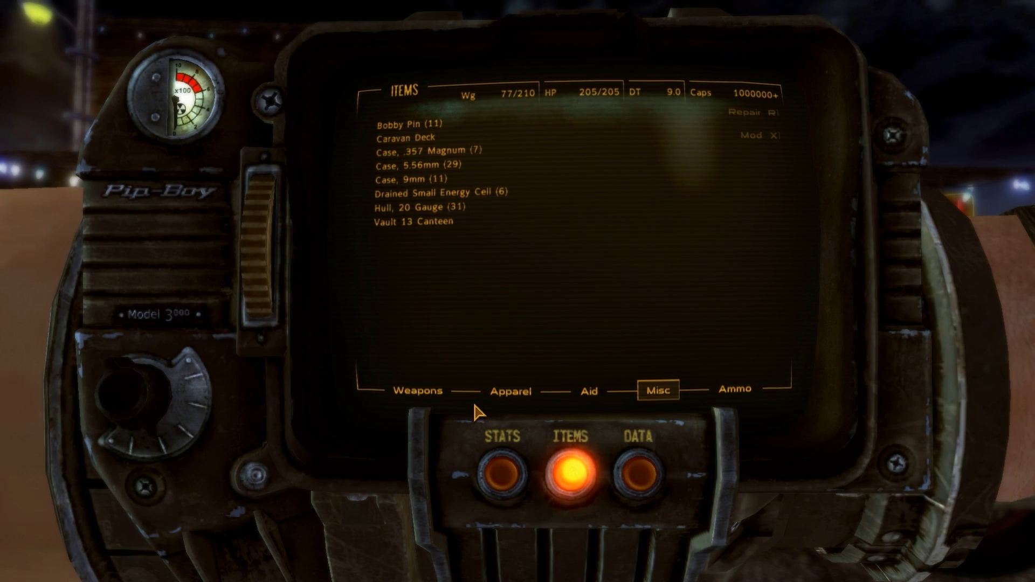
click(443, 391)
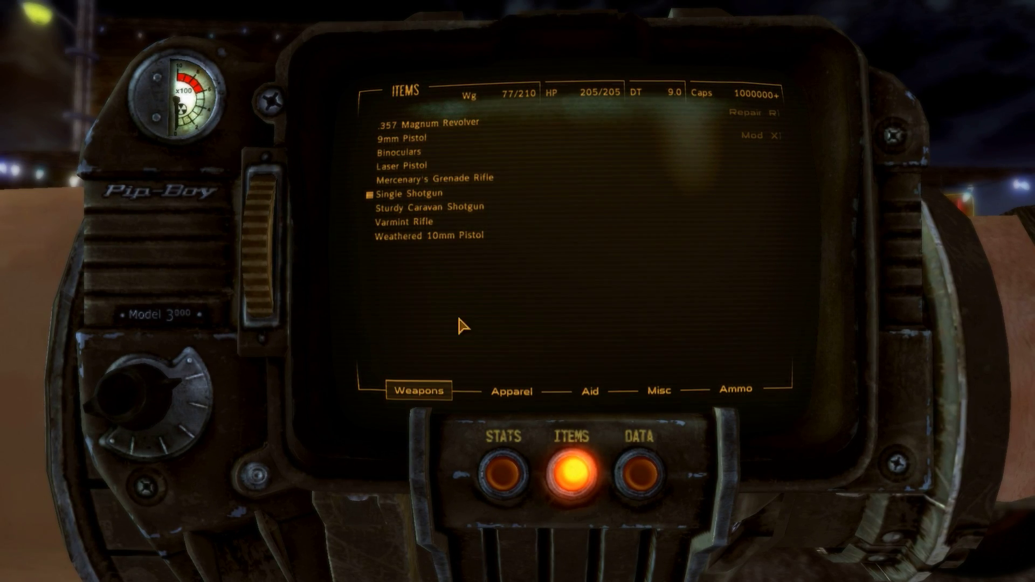
Check the Weapon Modification options for the Mercenary's Grenade Rifle and 9mm Pistol.
key(x)
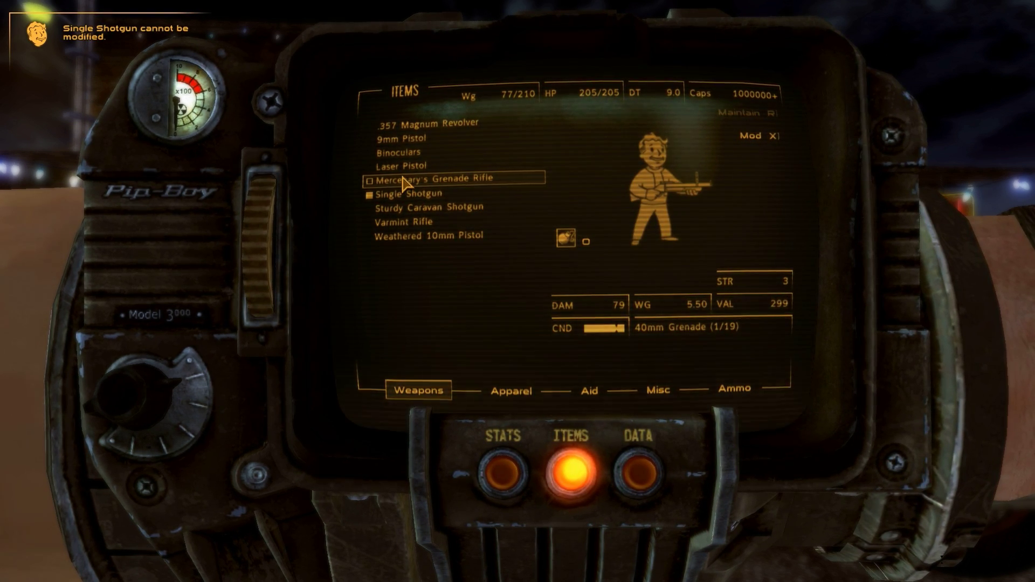
key(x)
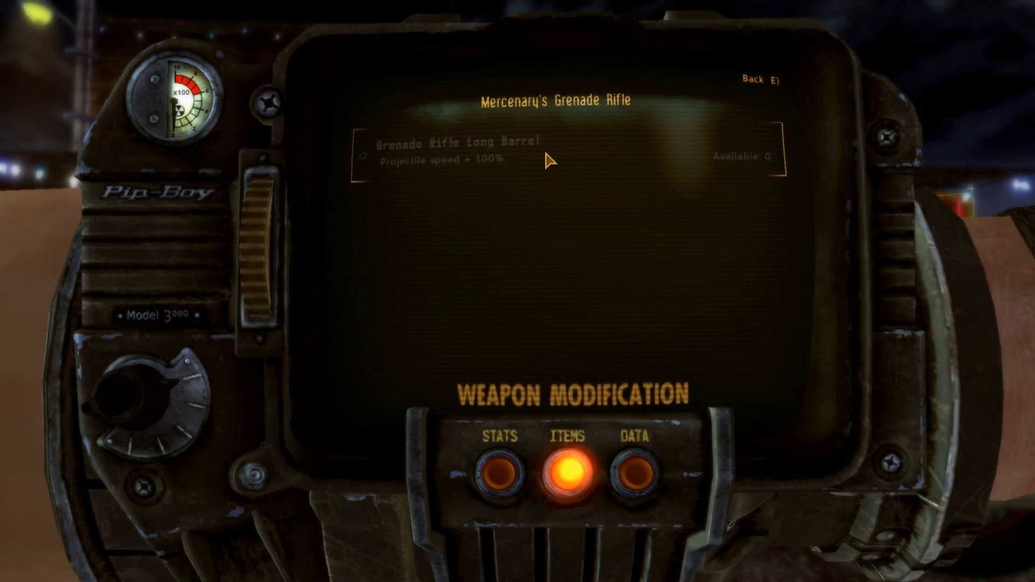
click(636, 473)
click(570, 459)
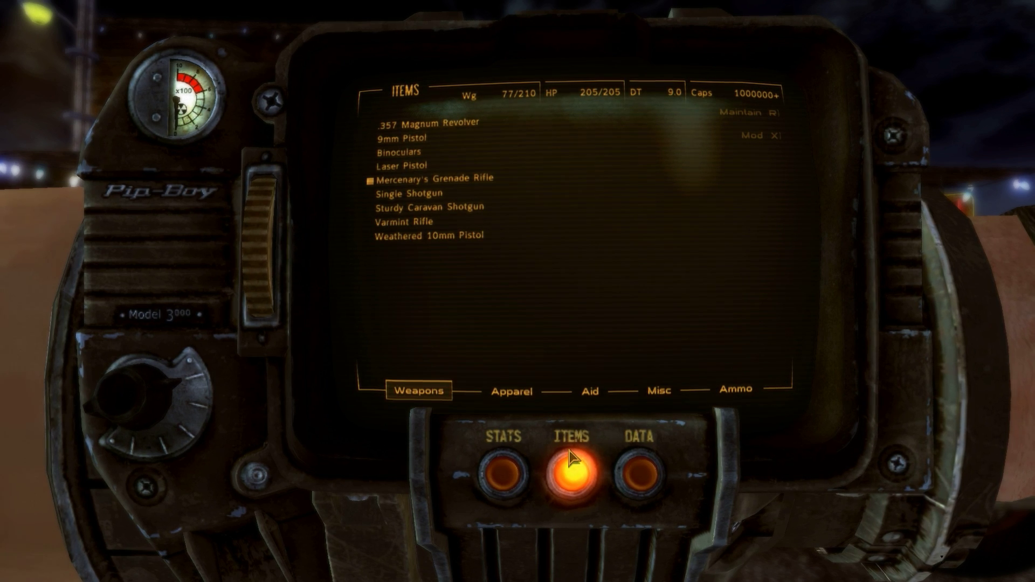
key(x)
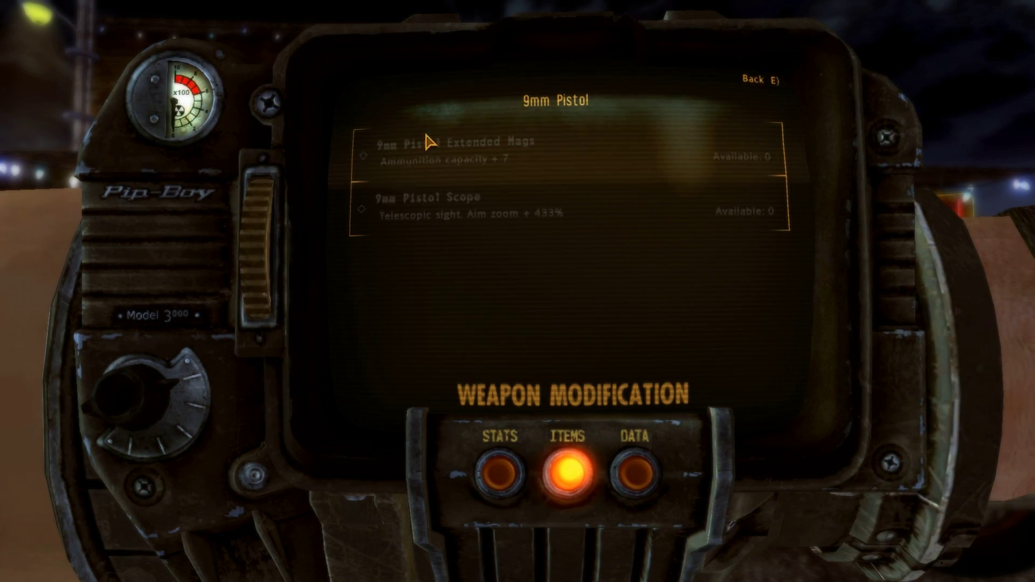
Close the Pip-Boy, back away from the saloon and draw the 9mm pistol.
key(Tab)
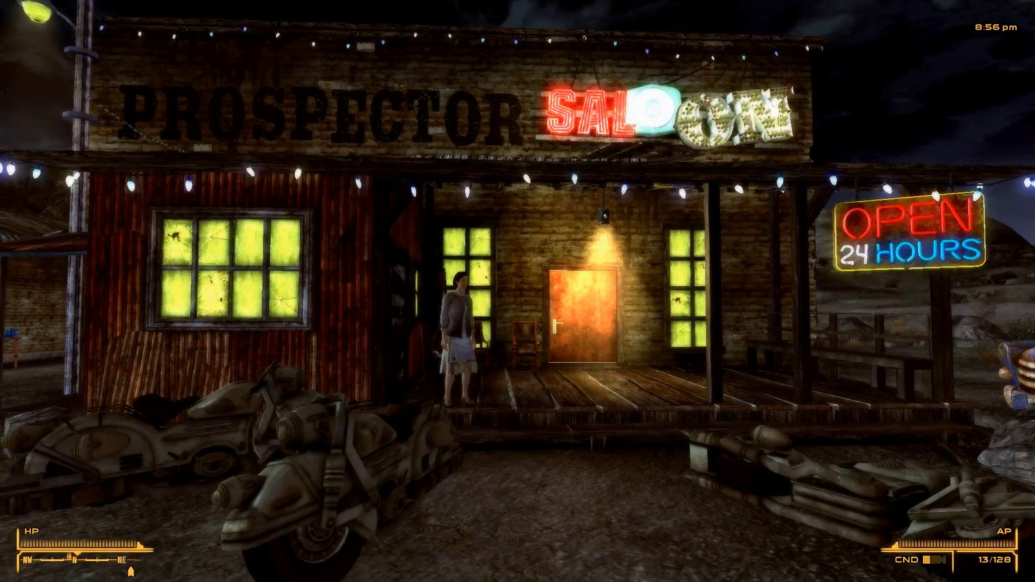
key(s)
key(r)
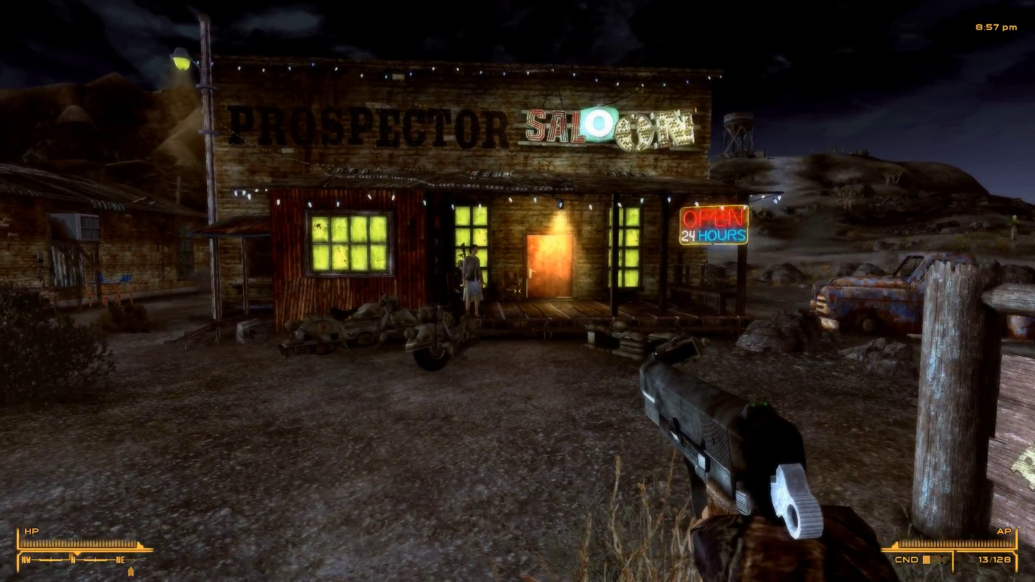
key(r)
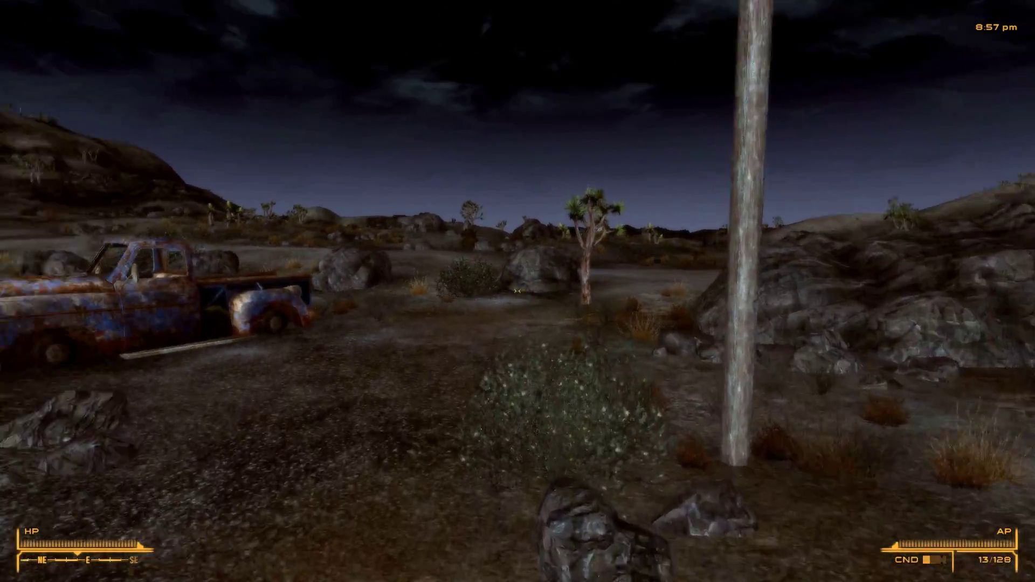